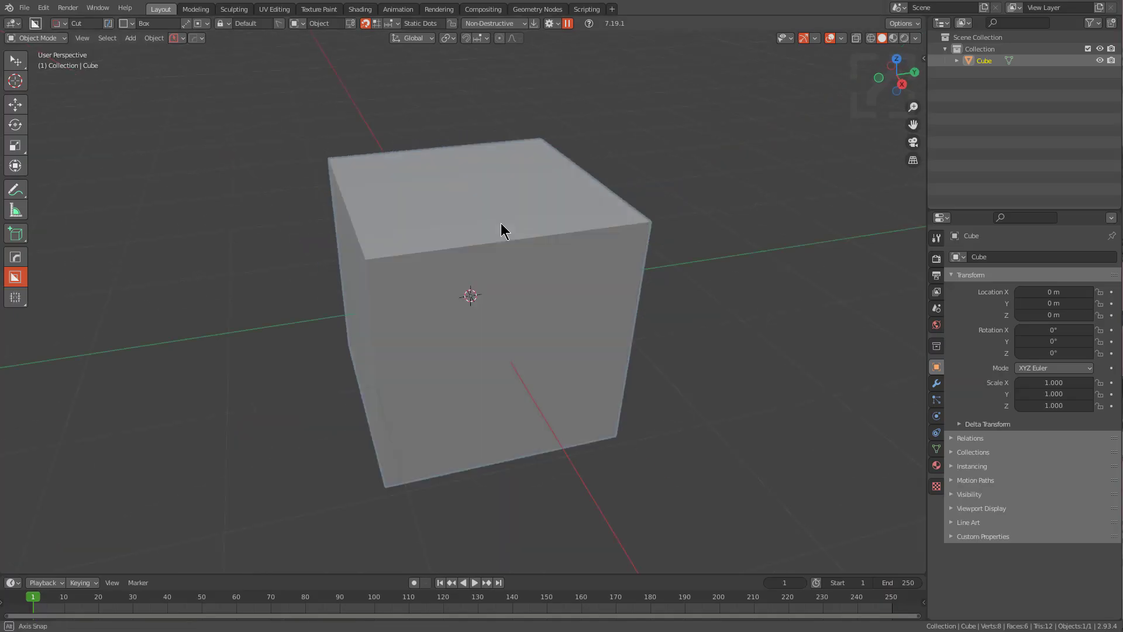
Delete the default cube from the scene
key(a)
middle_drag(539, 228, 559, 251)
key(x)
click(553, 247)
Add a mesh circle at the world origin and view it from the top in orthographic projection
key(shift+a)
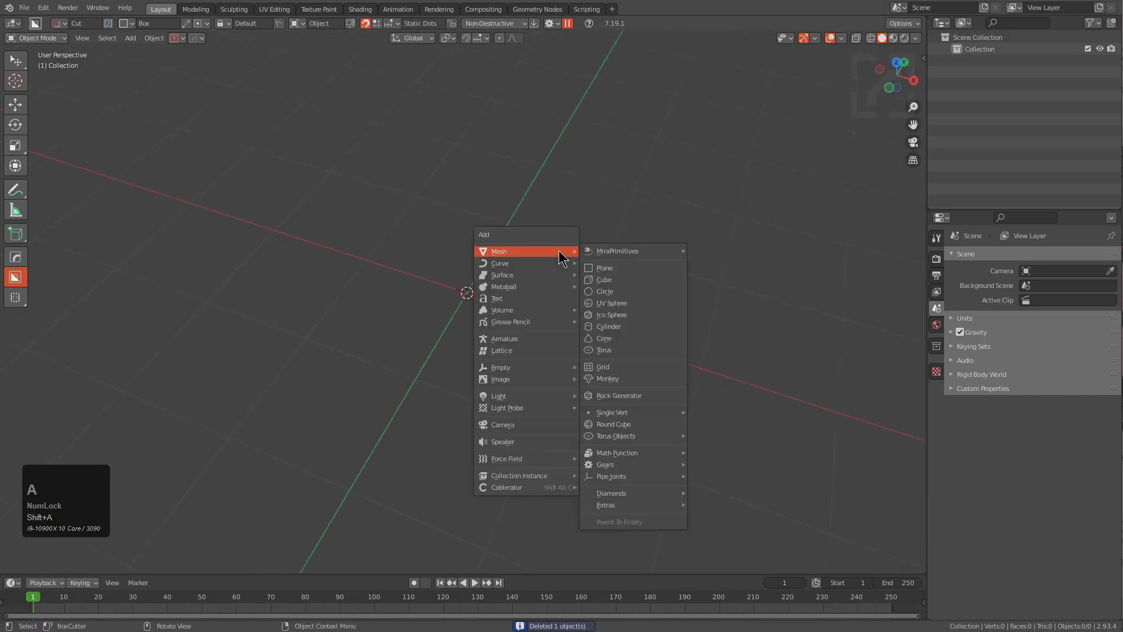
click(620, 288)
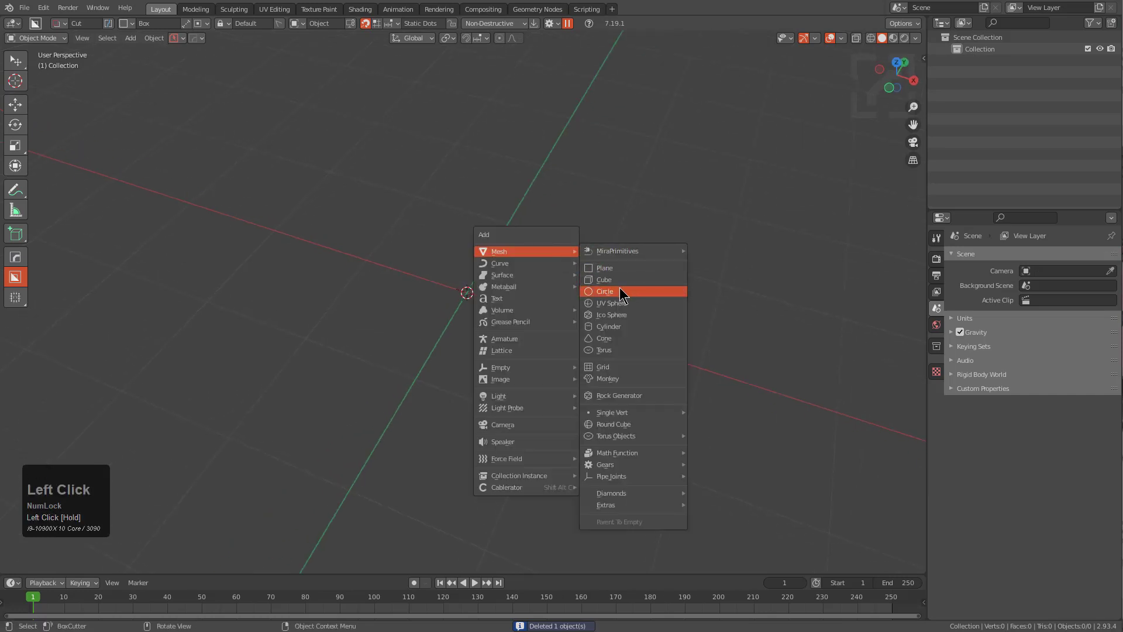
key(KP_7)
key(KP_5)
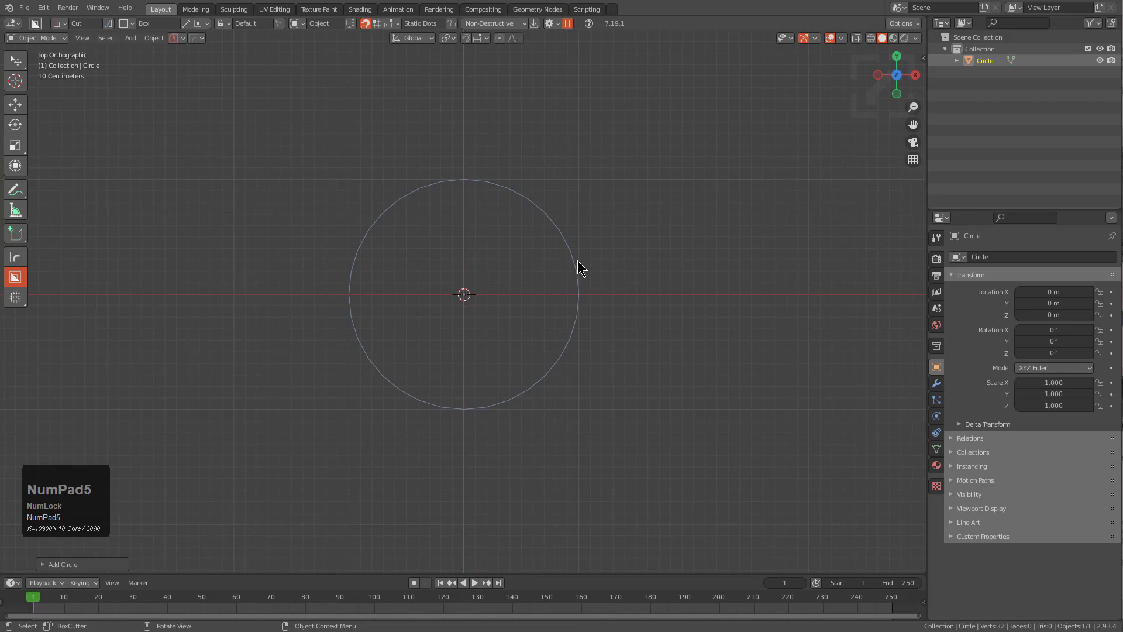
Extrude the circle's vertices in Edit Mode and scale them inward to a small ring about one-sixth of the original size
scroll(578, 261, up, 4)
key(Tab)
key(e)
right_click(682, 263)
key(s)
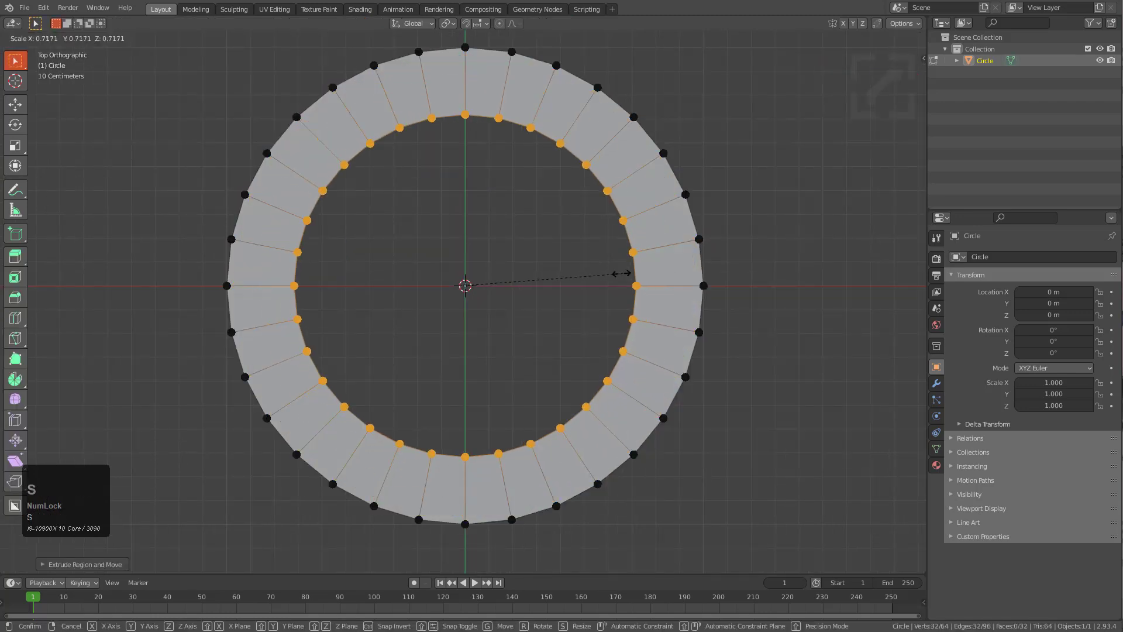
click(494, 256)
Close the central hole by extruding the inner ring, scaling it inward and merging its vertices at center
scroll(598, 287, up, 3)
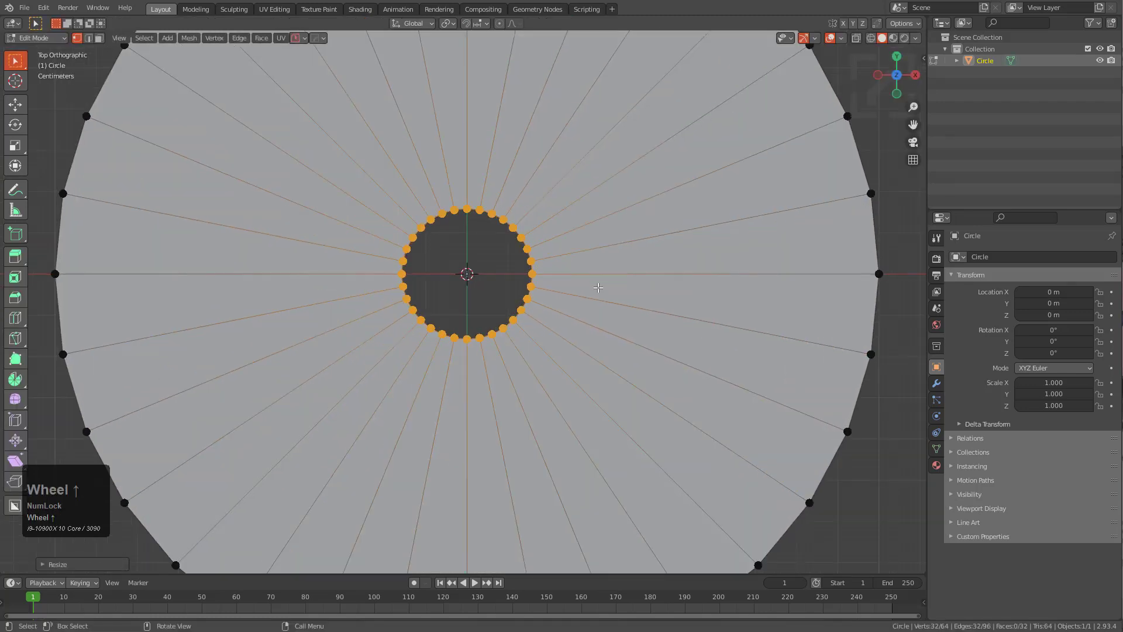
scroll(431, 251, up, 4)
key(e)
right_click(640, 275)
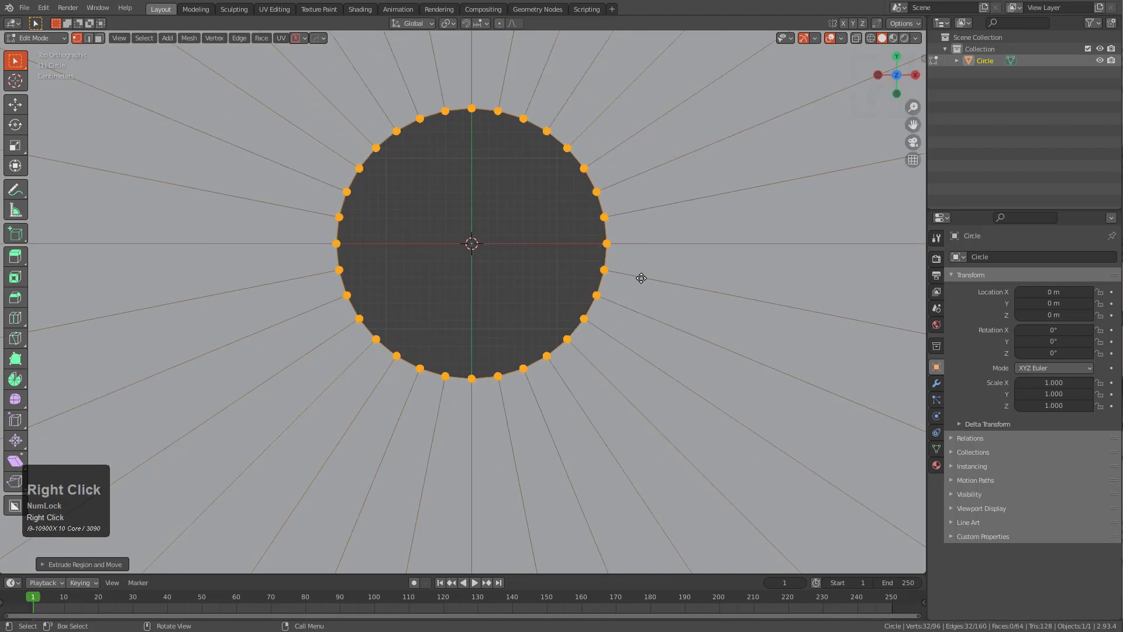
key(s)
click(514, 257)
scroll(498, 251, up, 2)
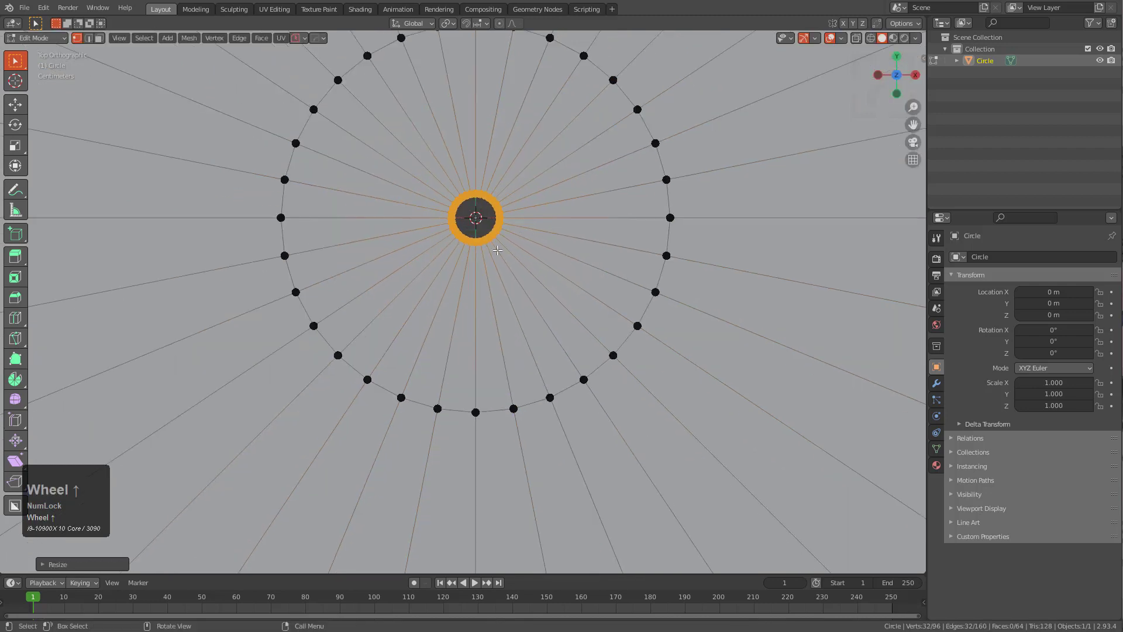
key(m)
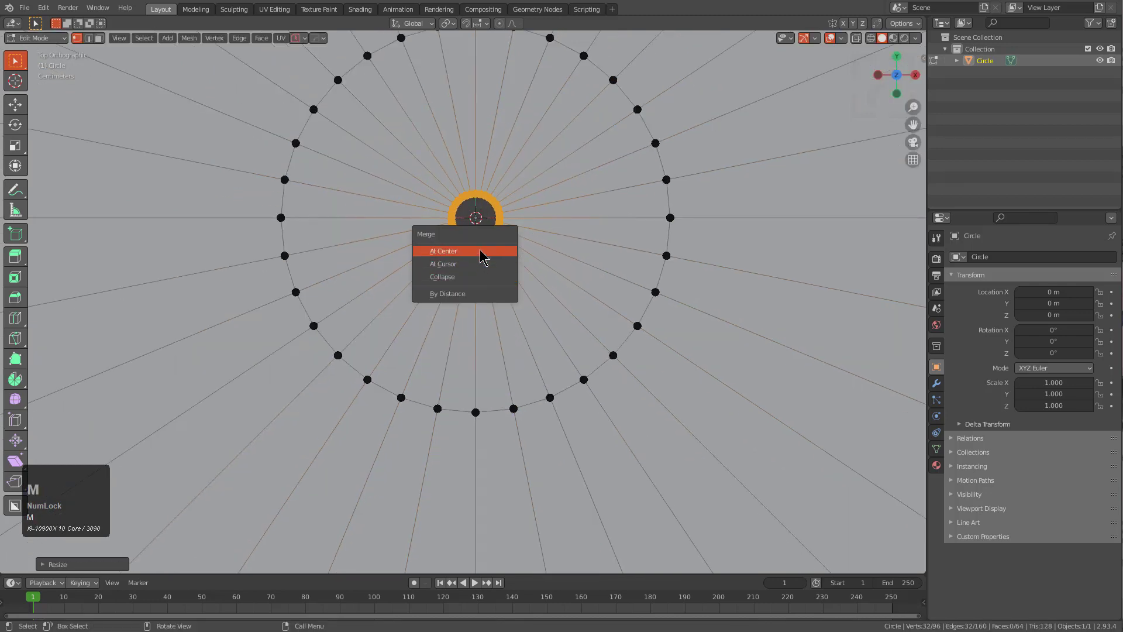
click(484, 253)
Add a loop cut around the disc and slide it close to the outer rim
scroll(493, 234, down, 3)
shift+middle_drag(492, 234, 525, 342)
scroll(525, 341, down, 5)
key(ctrl+r)
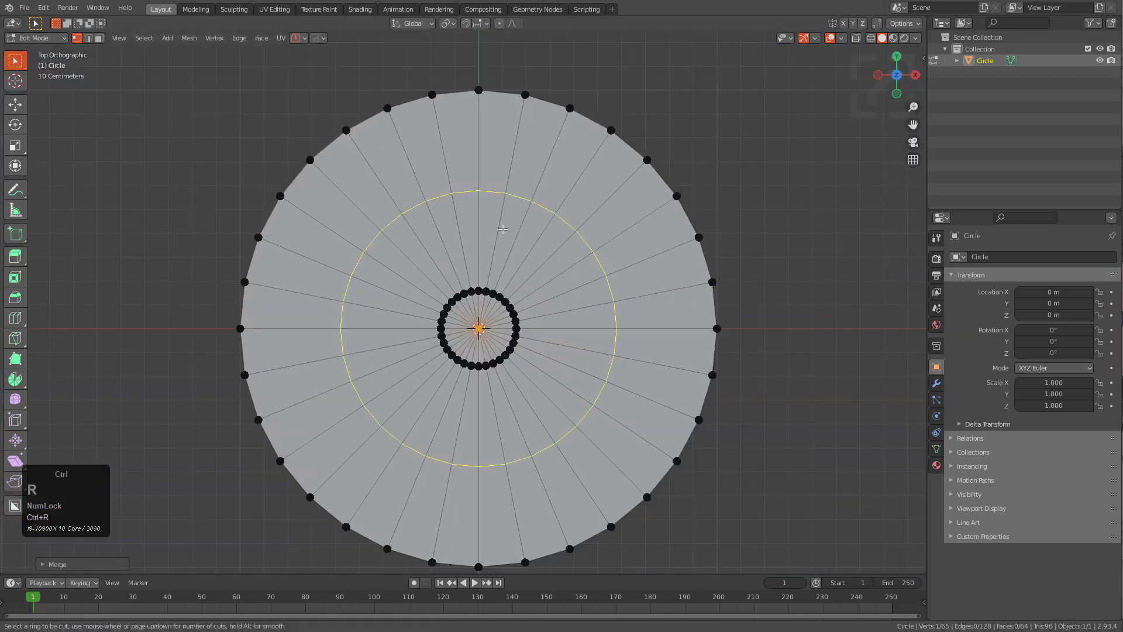
click(515, 166)
right_click(523, 149)
key(ctrl+r)
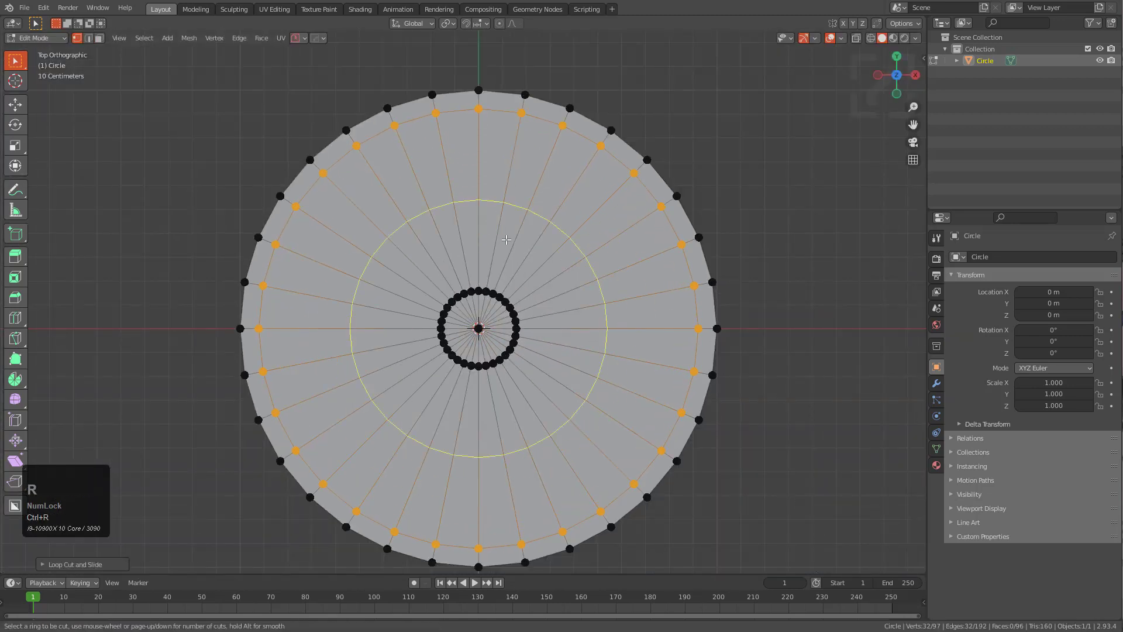
scroll(507, 239, up, 3)
right_click(506, 240)
Bevel the small inner edge ring with one segment, splitting it into two widely spaced rings around the centre
scroll(479, 200, up, 2)
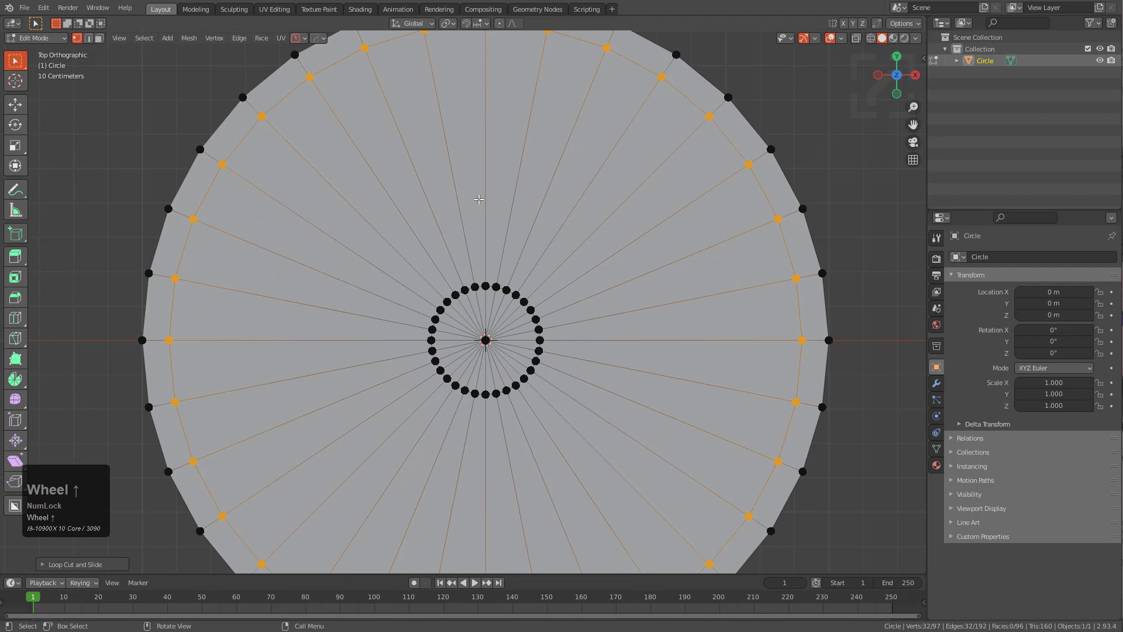
scroll(502, 238, up, 2)
shift+middle_drag(527, 358, 499, 287)
scroll(499, 288, up, 6)
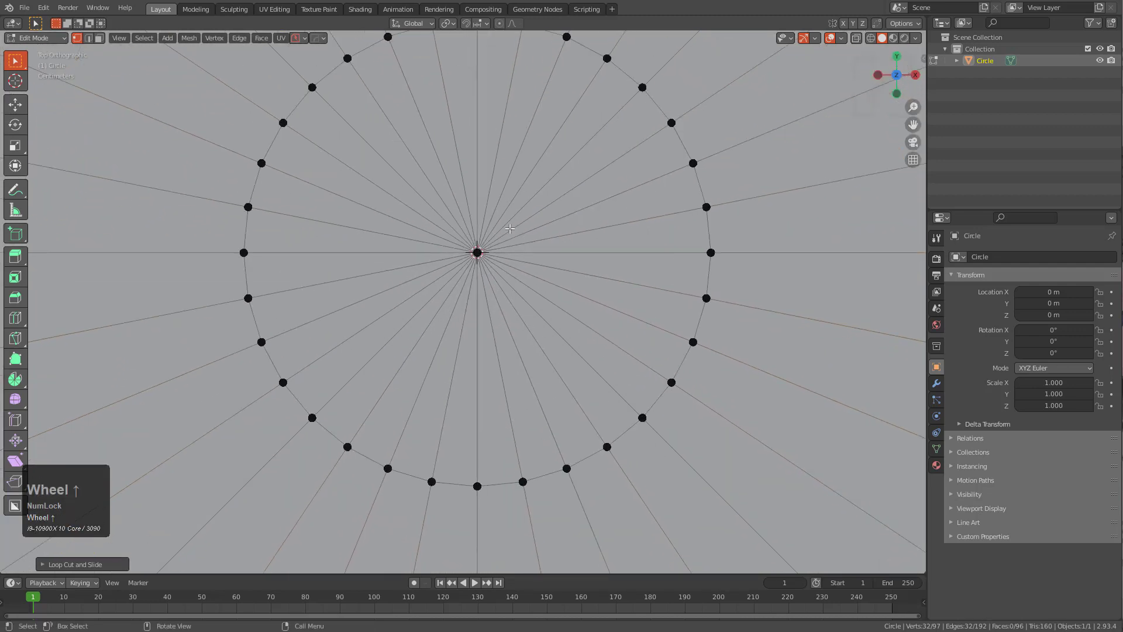
key(a)
key(ctrl+b)
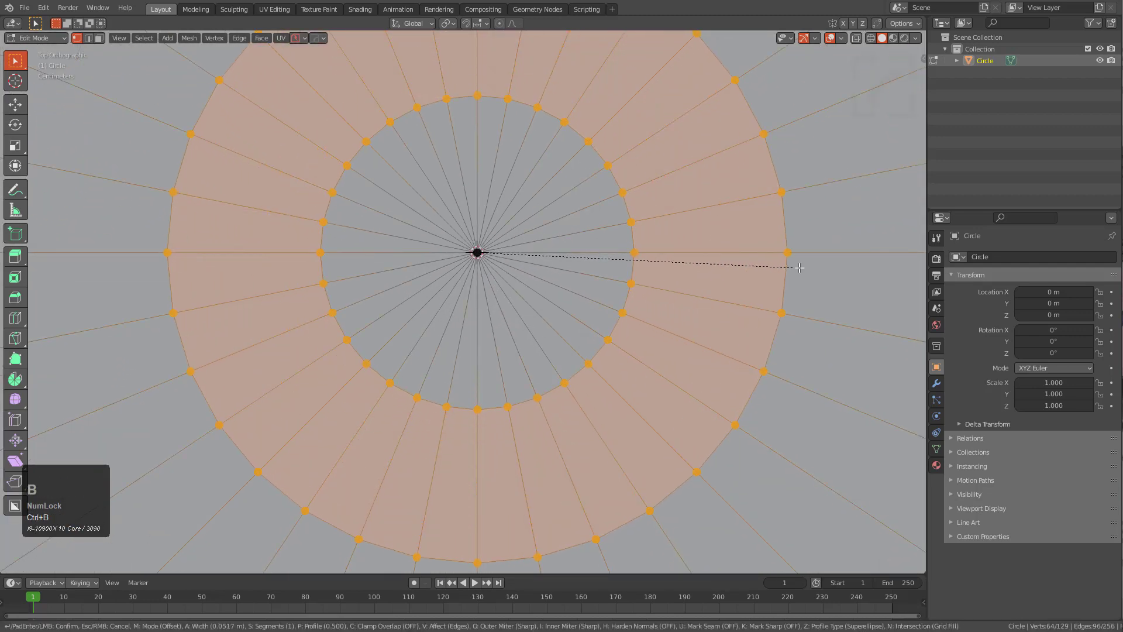
click(604, 263)
Delete the disc's centre vertex to open a small round hole
click(477, 253)
key(x)
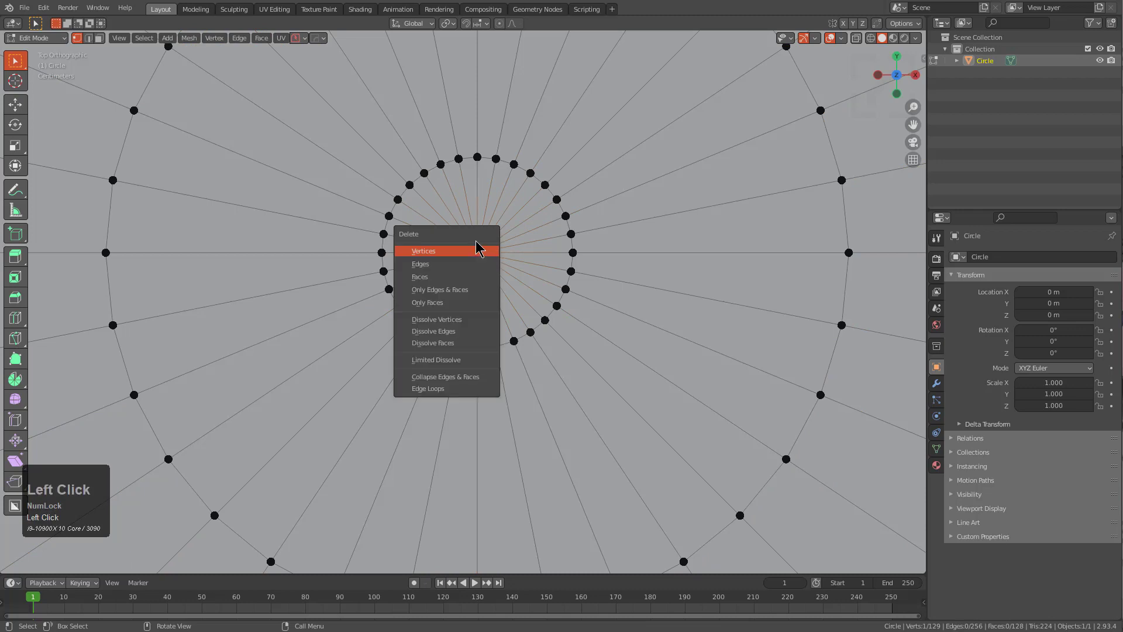
click(480, 252)
scroll(480, 221, down, 5)
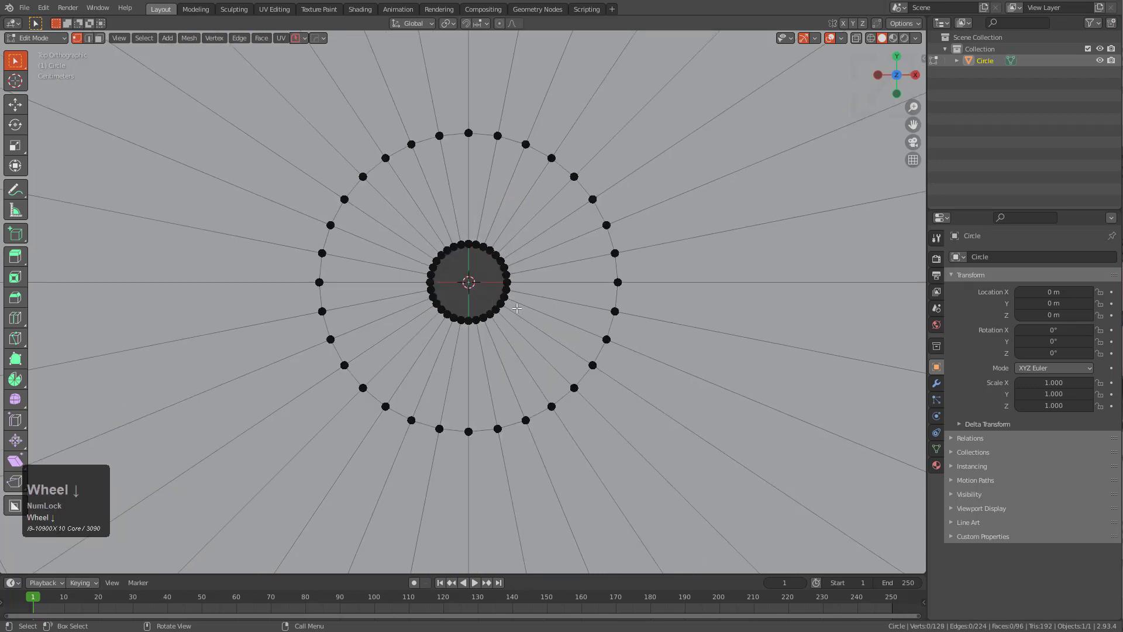
scroll(518, 308, down, 5)
Select the vertical radial edge line above the centre, grow the selection twice and separate this four-segment wedge into its own object
scroll(471, 179, up, 6)
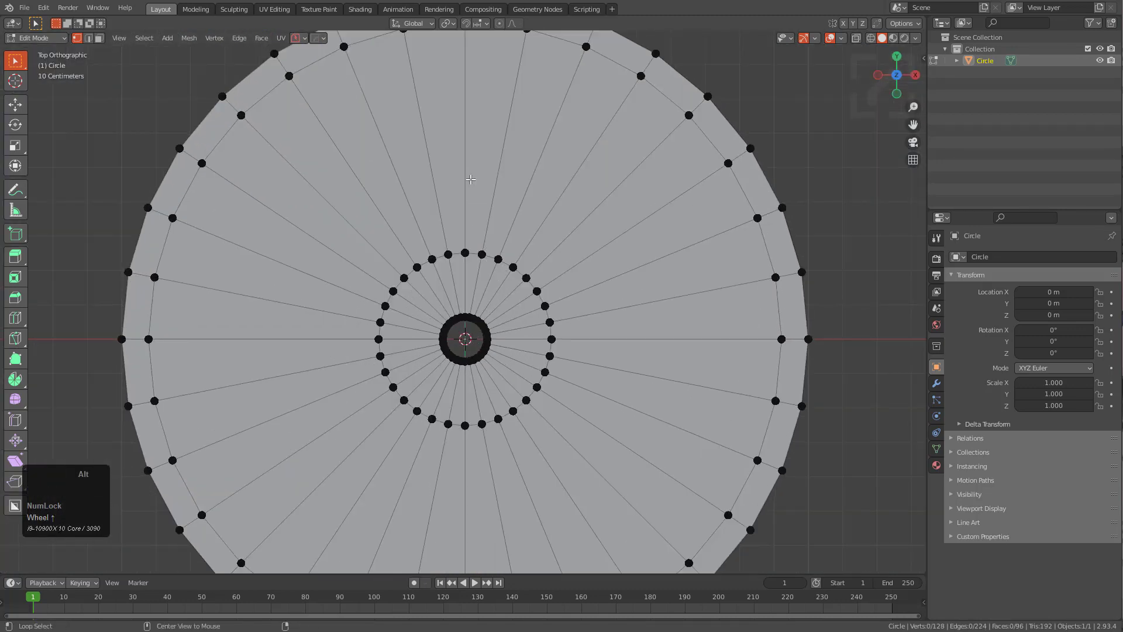
alt+click(468, 178)
shift+middle_drag(471, 151, 480, 246)
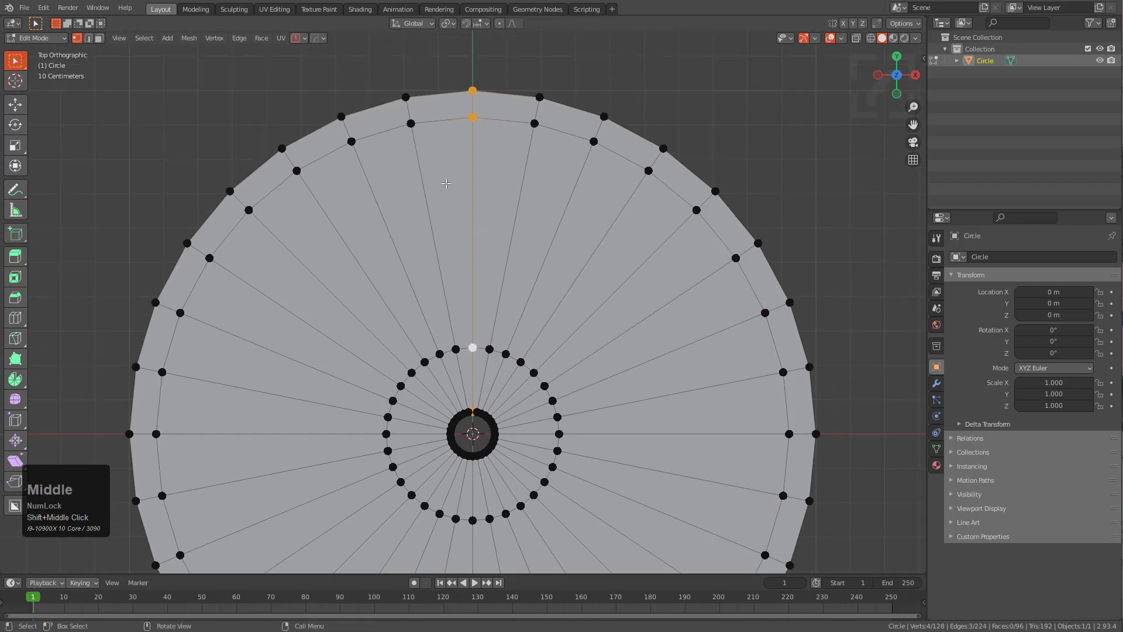
key(ctrl+KP_Add)
key(ctrl+KP_Add)
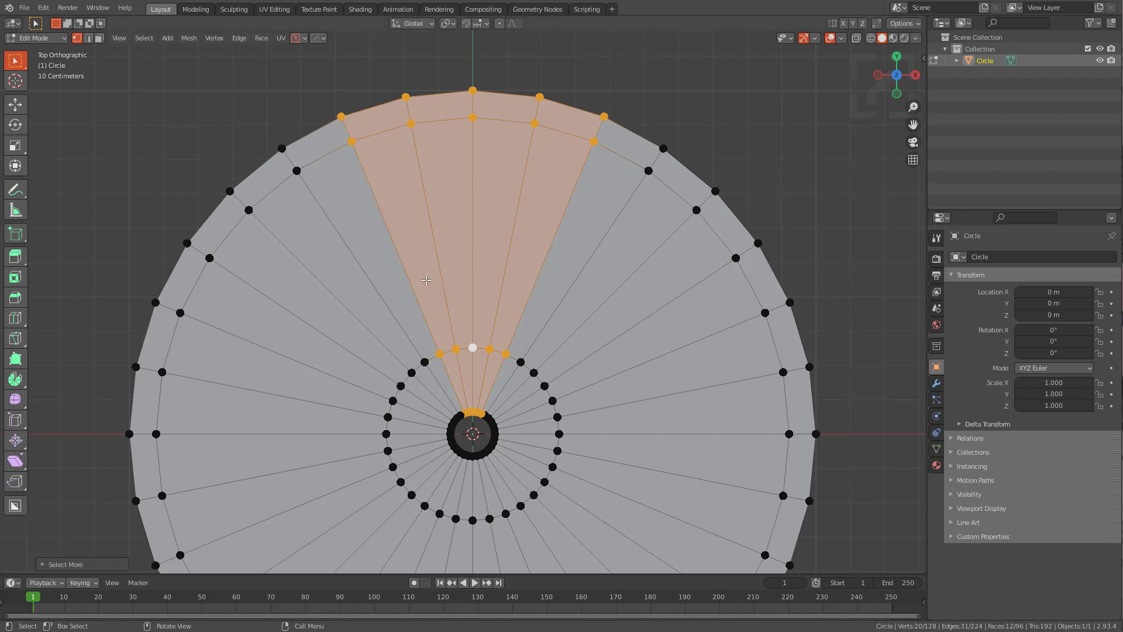
scroll(475, 255, down, 1)
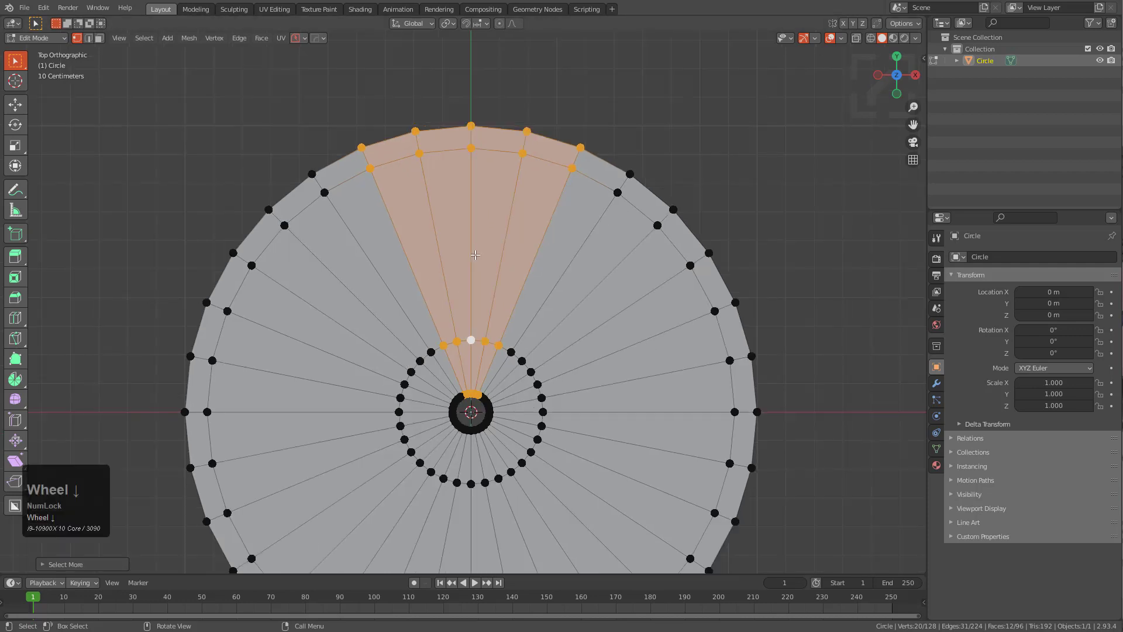
scroll(475, 256, up, 1)
key(p)
click(478, 255)
Return to Object Mode and delete the rest of the disc, keeping only the wedge
key(Tab)
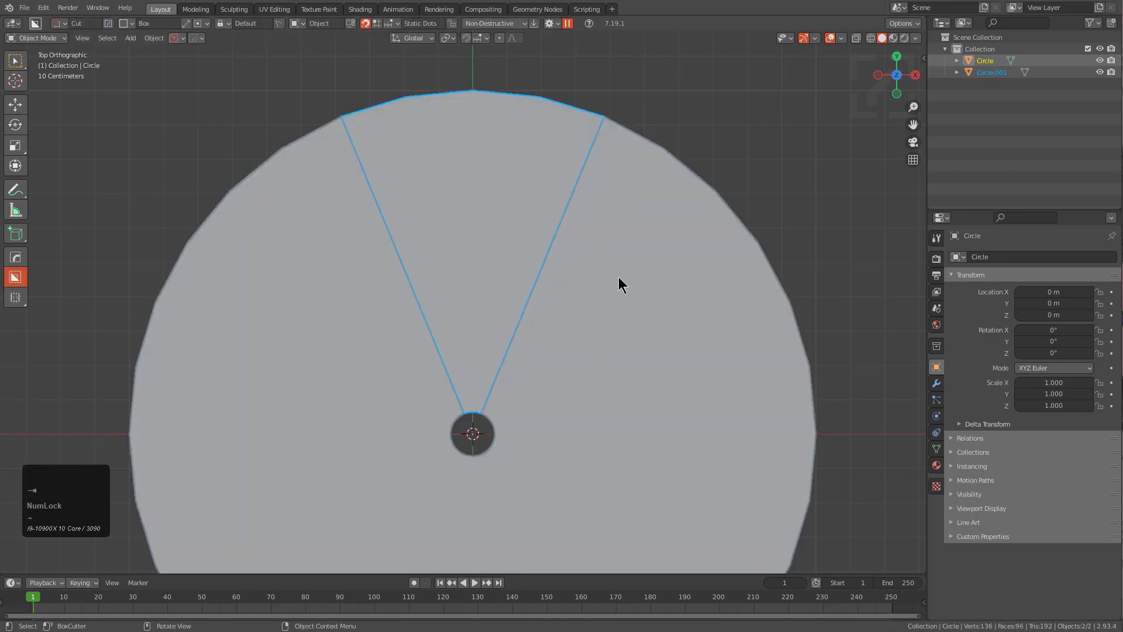
key(x)
click(619, 276)
Mirror the wedge across the X axis in Bisect&Modifier mode, keeping its negative X half as the source
key(alt+x)
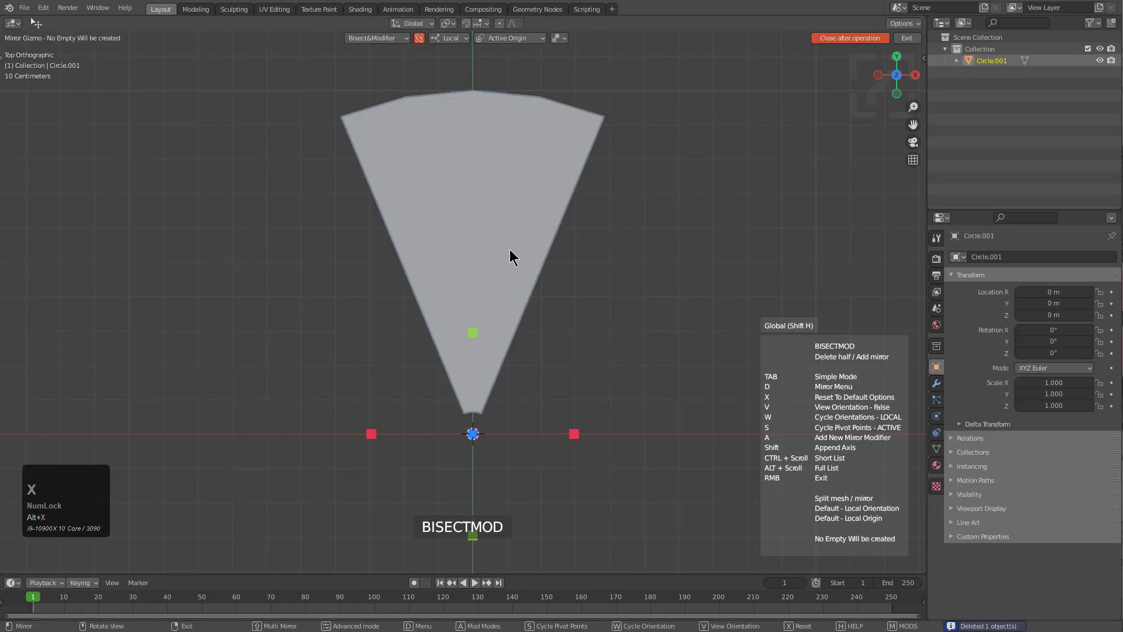
key(d)
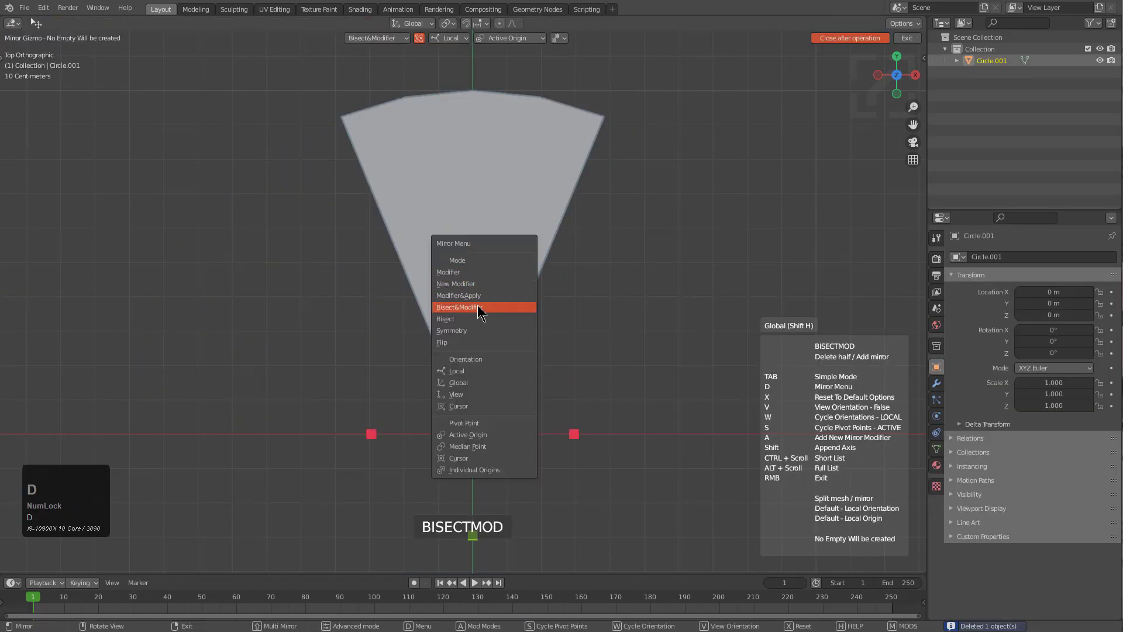
click(476, 307)
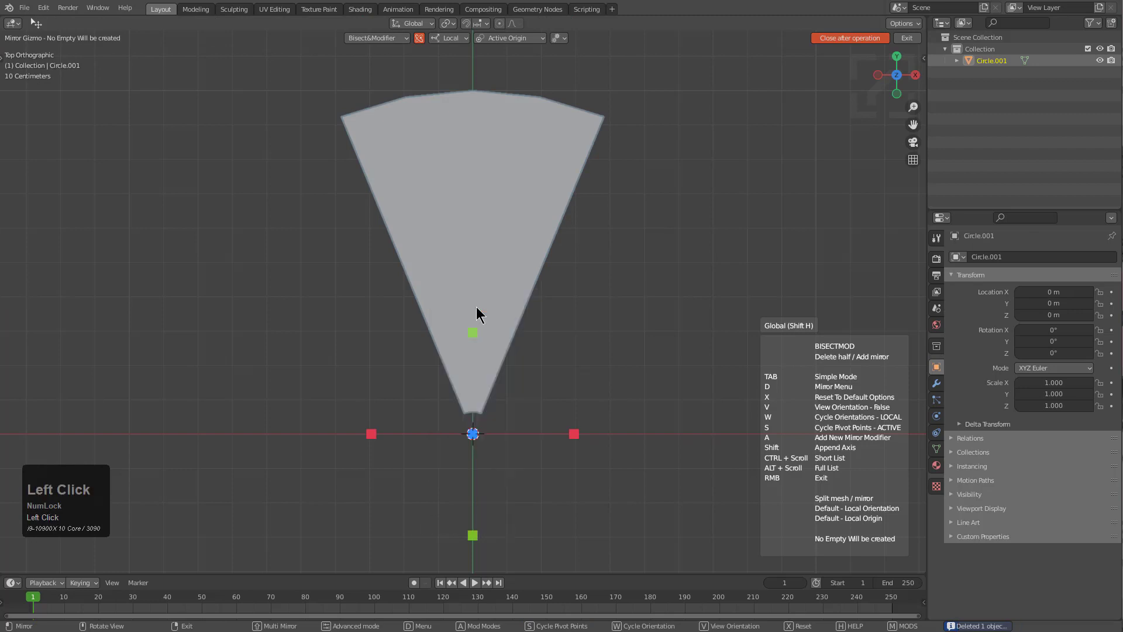
click(371, 433)
Check the wedge's mirrored mesh in Edit Mode and apply its Hops_Mirror modifier in Object Mode
key(Tab)
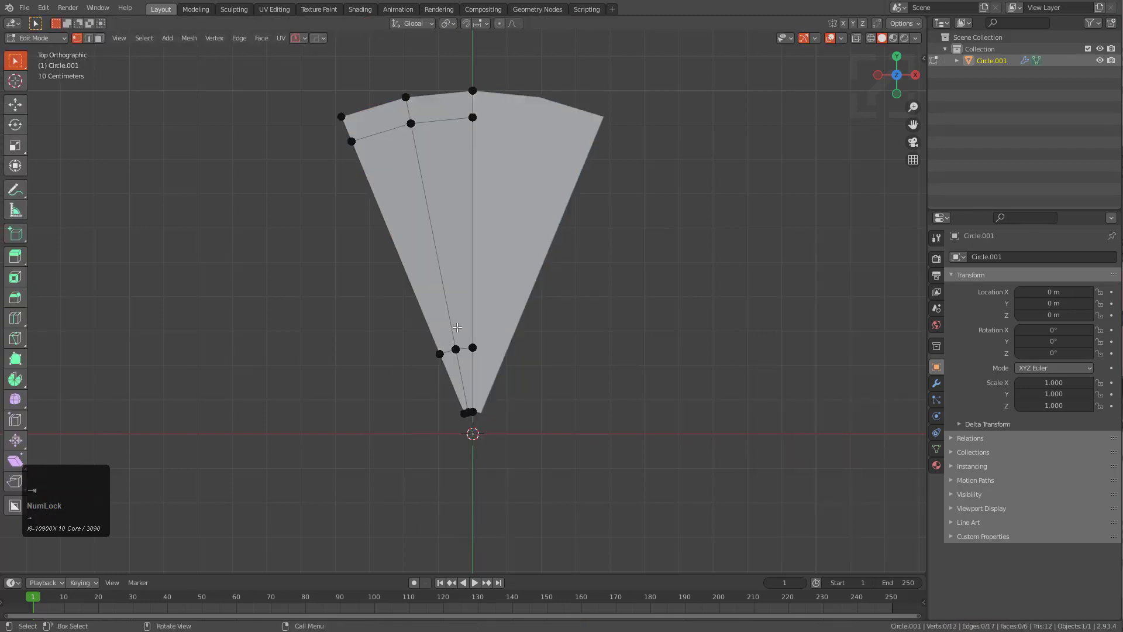
click(937, 384)
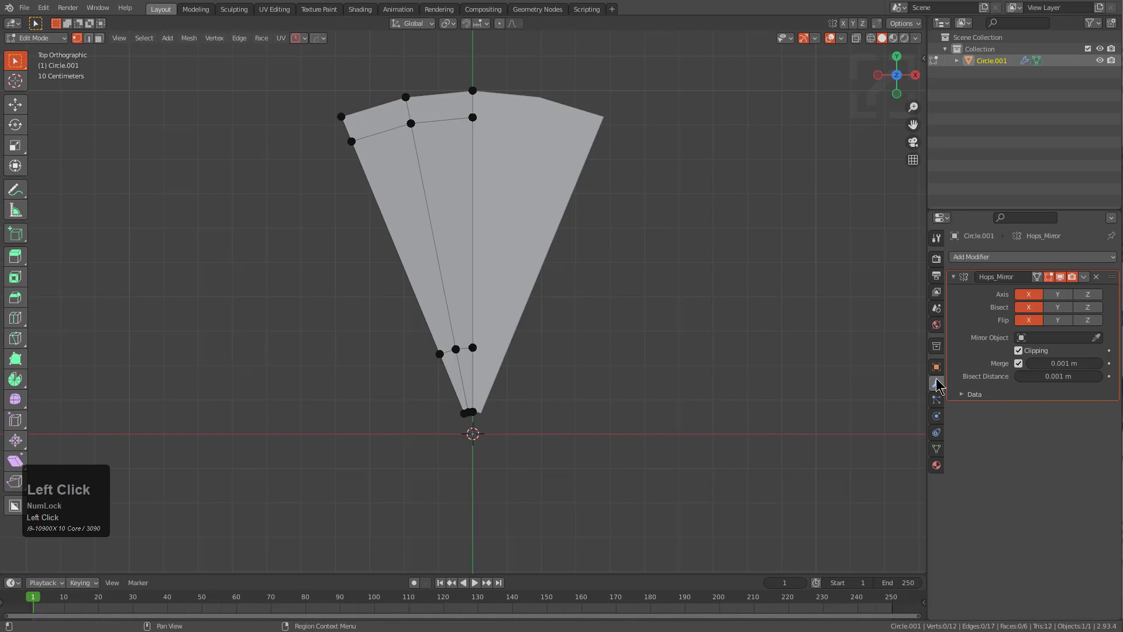
scroll(520, 187, up, 4)
shift+middle_drag(521, 187, 521, 248)
key(Tab)
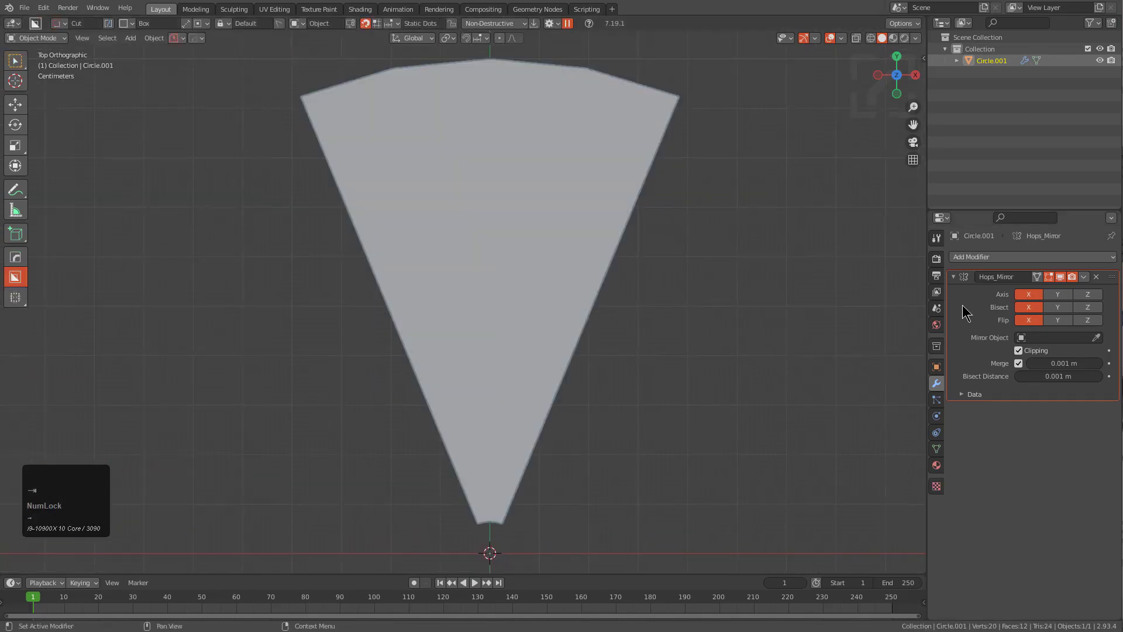
click(963, 307)
key(ctrl+a)
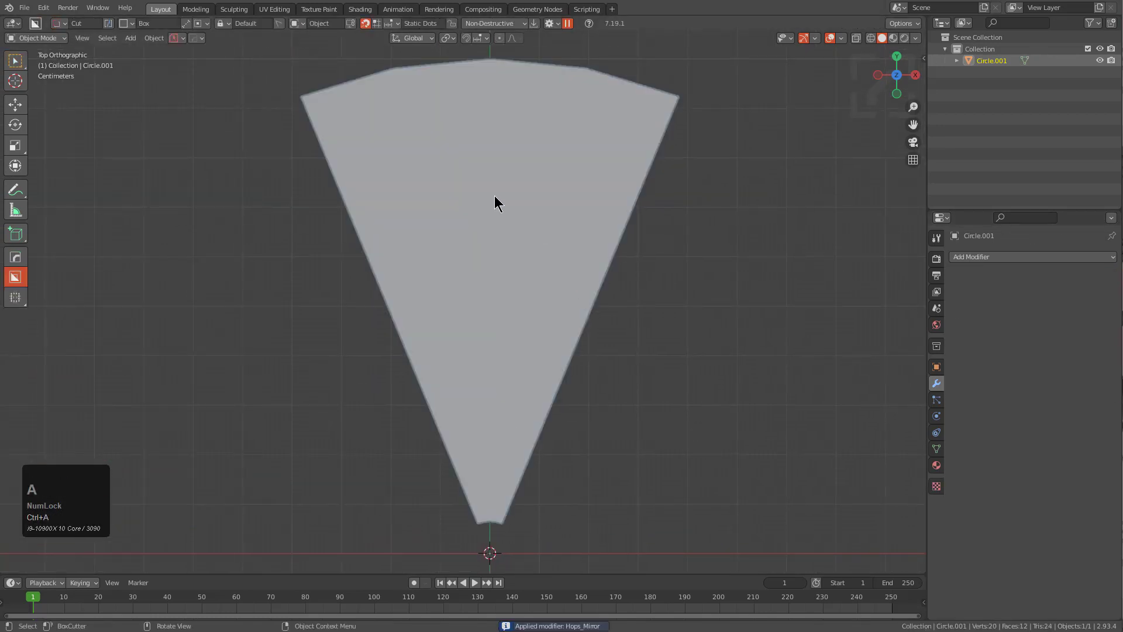
Add three evenly spaced loop cuts across the wedge's long middle section without sliding them
key(Tab)
key(ctrl+r)
scroll(546, 243, up, 1)
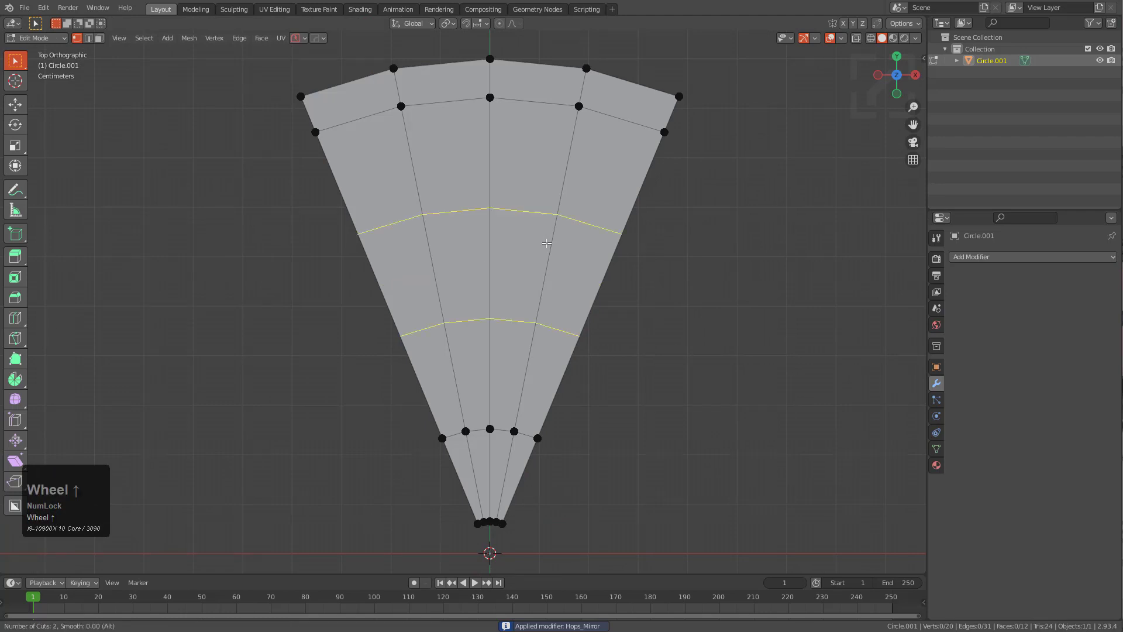
scroll(547, 243, up, 1)
click(546, 243)
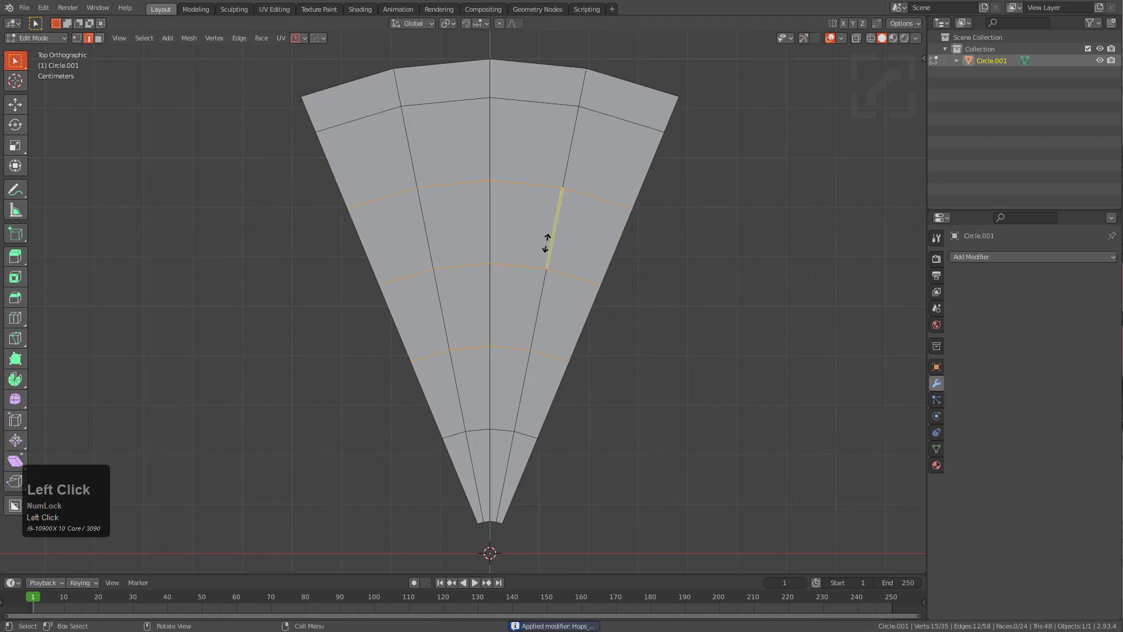
right_click(511, 259)
scroll(492, 193, up, 2)
scroll(492, 182, down, 1)
shift+middle_drag(492, 162, 490, 197)
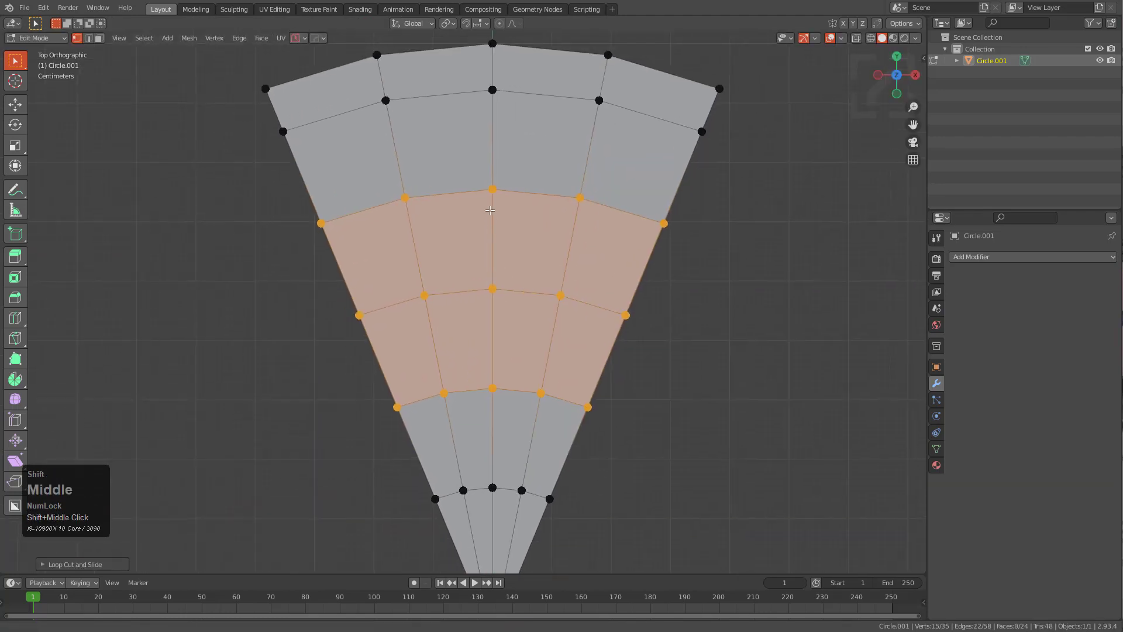
click(490, 192)
shift+click(491, 309)
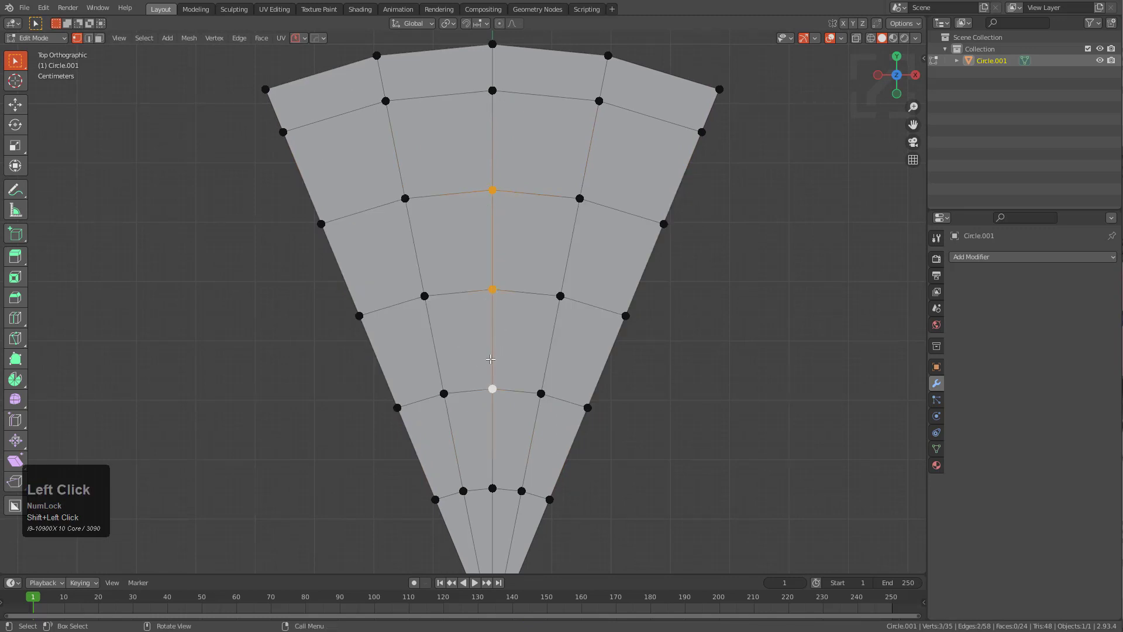
Select the three new edge loops across the wedge and bevel them with 2 segments and a width of about 0.071 m
key(2)
alt+click(504, 386)
alt+shift+click(519, 311)
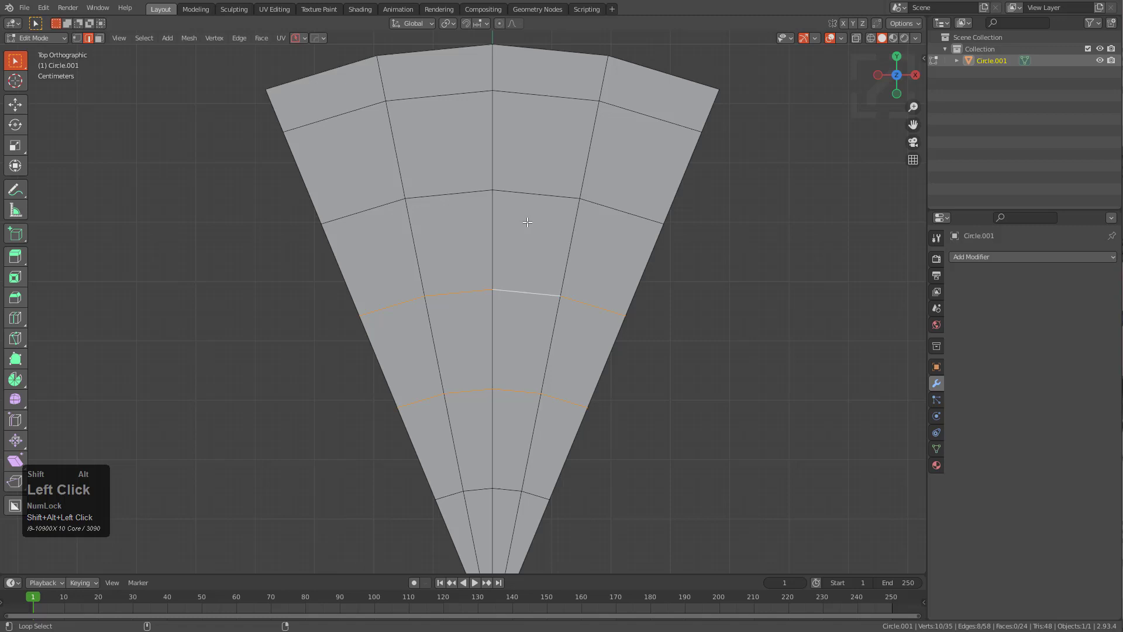
alt+shift+click(528, 196)
key(ctrl+b)
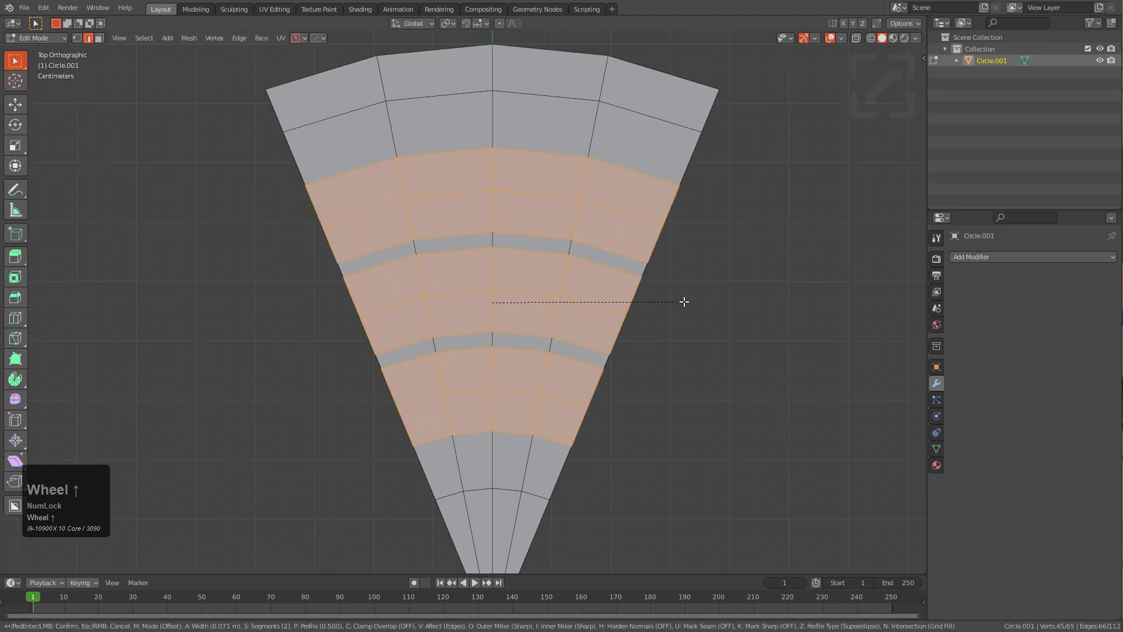
click(673, 300)
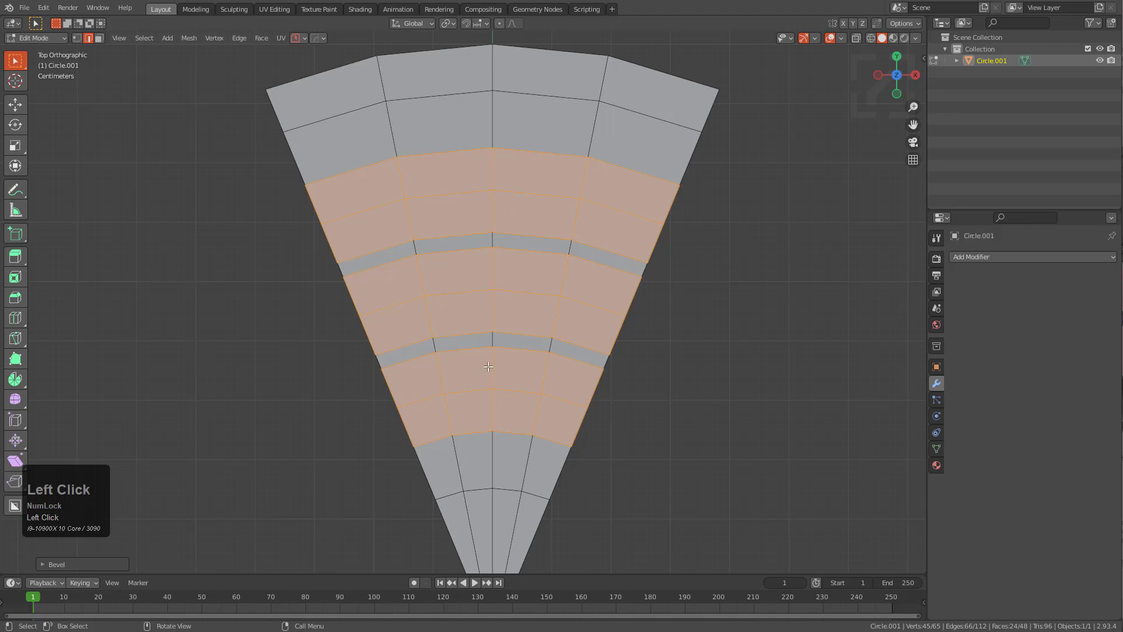
Select the three centre-line vertices midway through the bevelled bands and convert them to circles with 8 segments
key(1)
click(493, 388)
shift+click(493, 289)
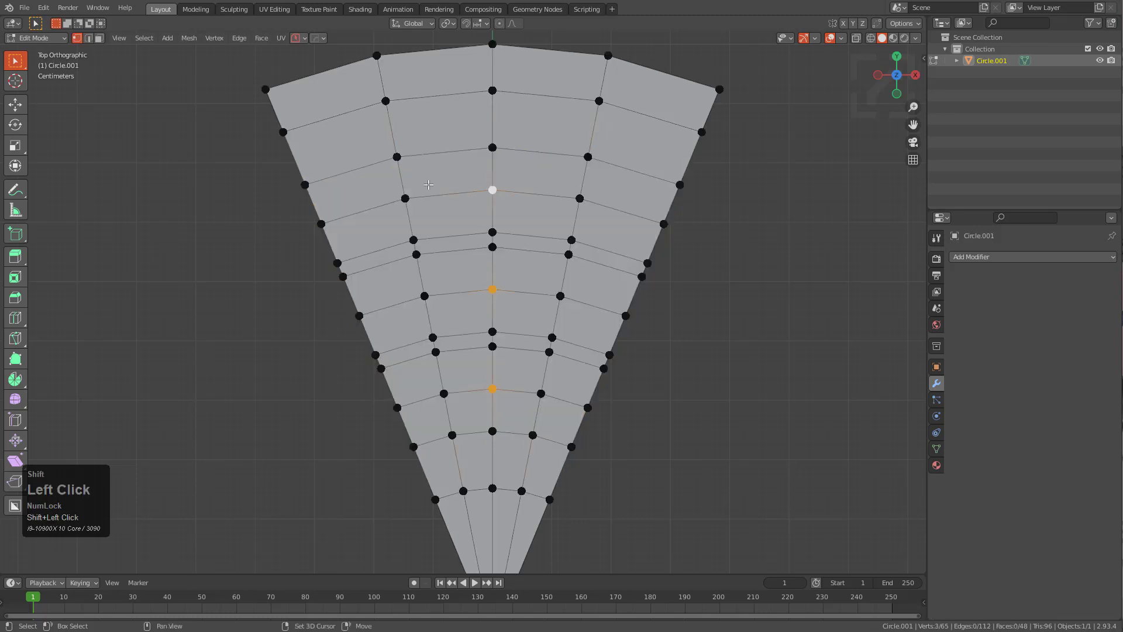
scroll(532, 260, up, 2)
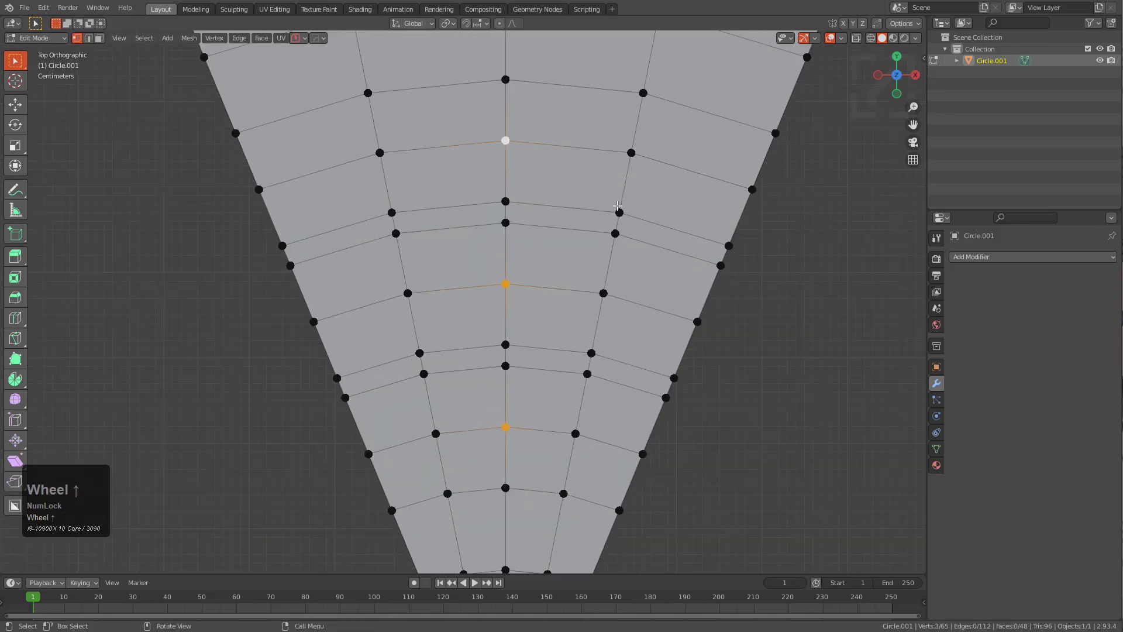
key(q)
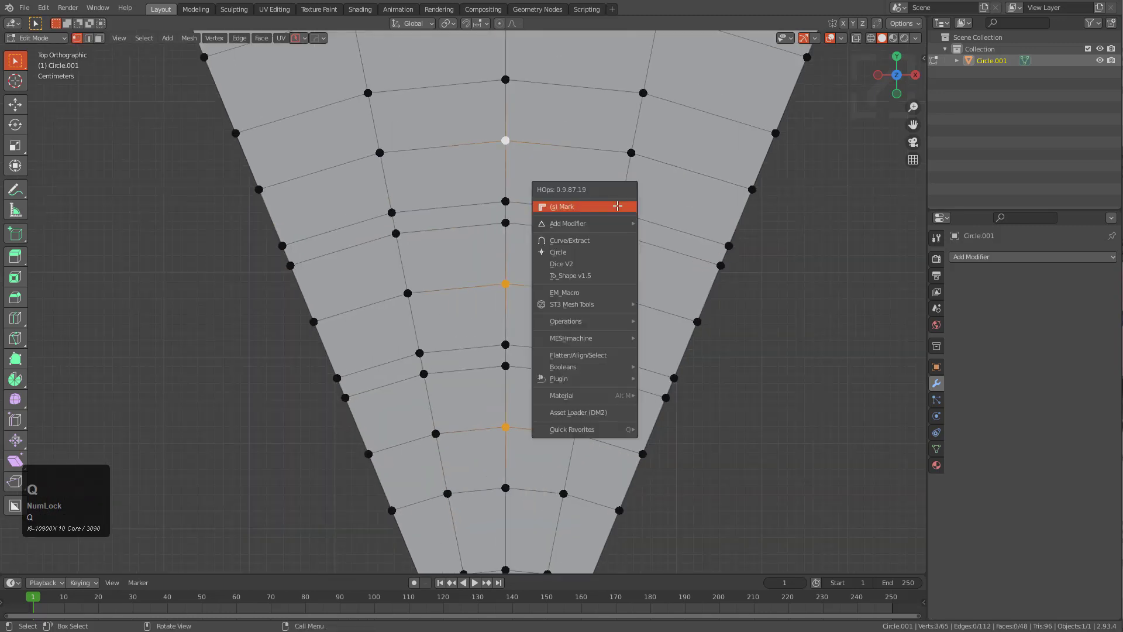
click(579, 253)
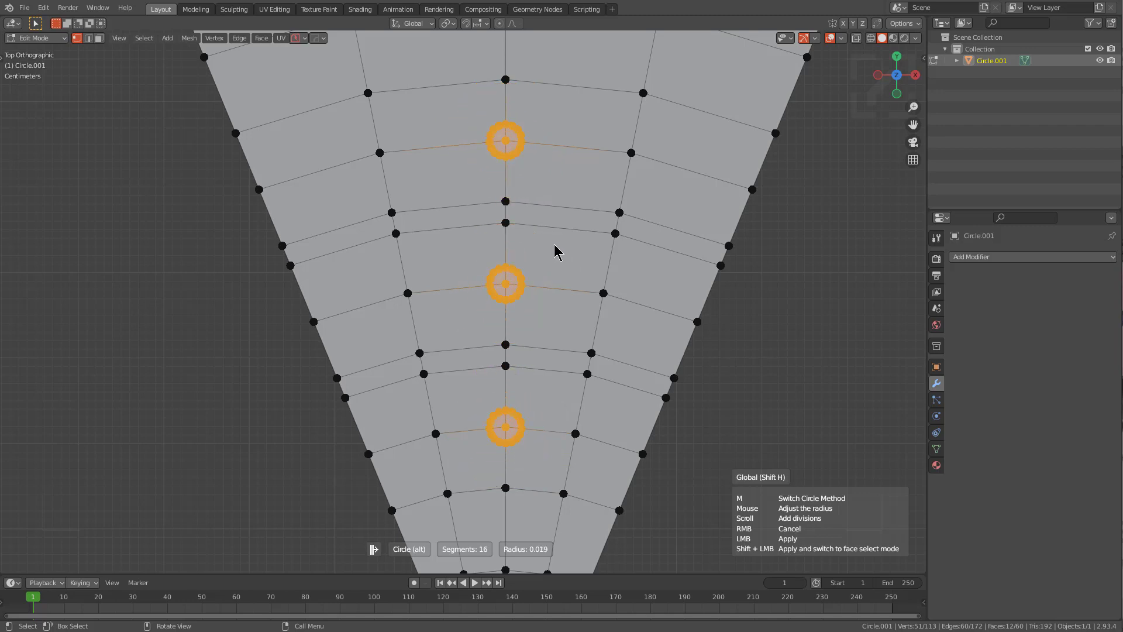
scroll(555, 253, down, 5)
scroll(556, 252, down, 3)
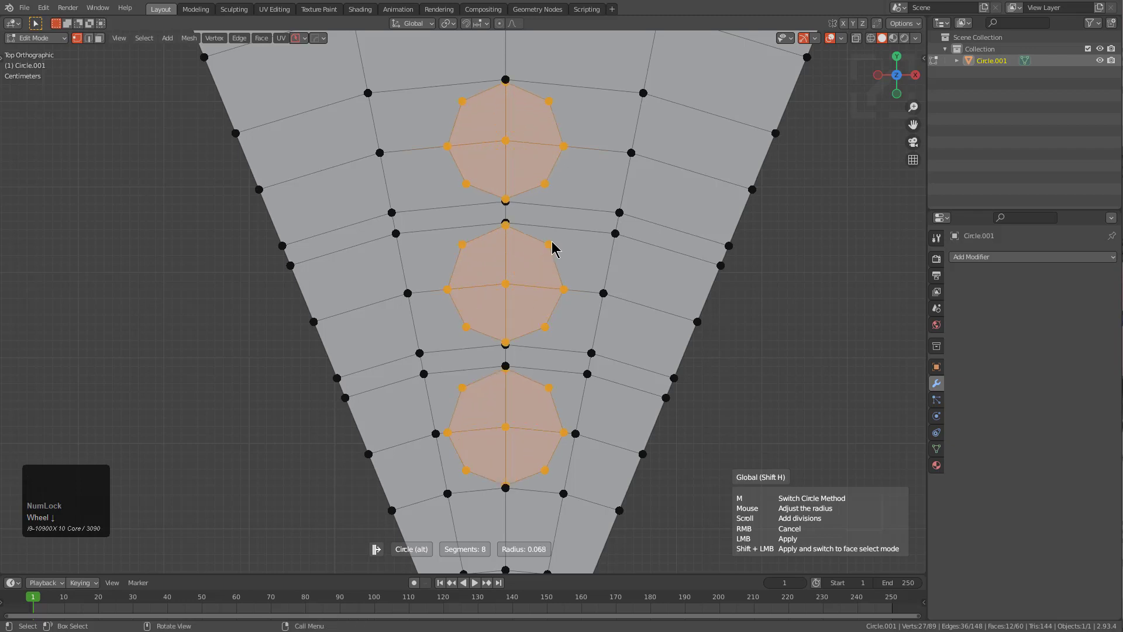
click(547, 240)
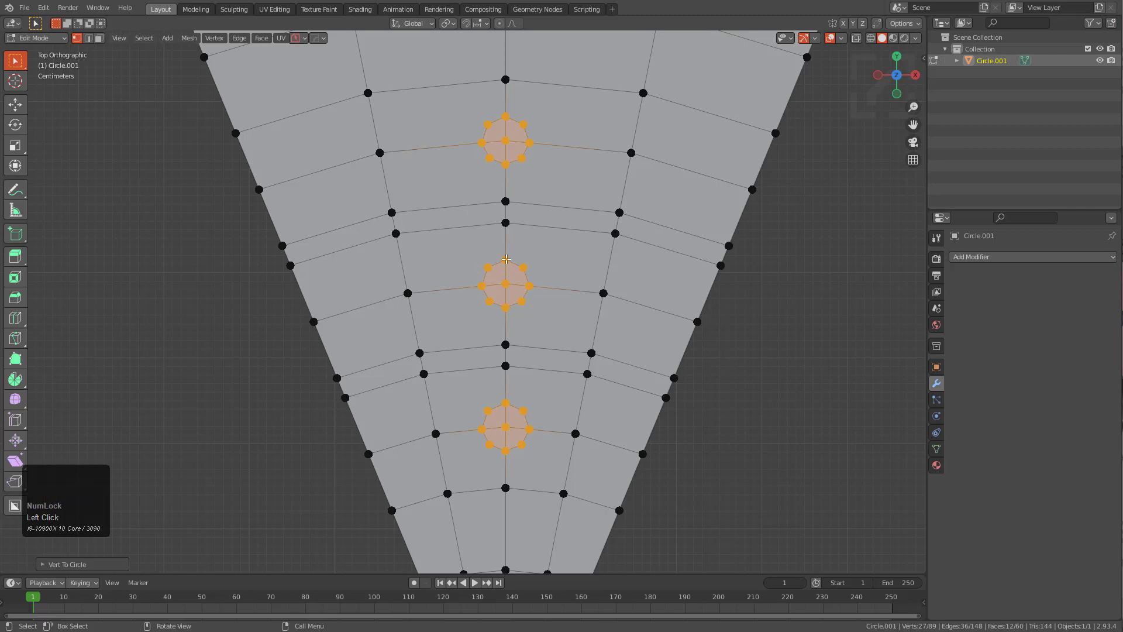
Deselect the circle nearest the wedge tip, set the pivot to Individual Origins and scale the other two by about 1.47
key(b)
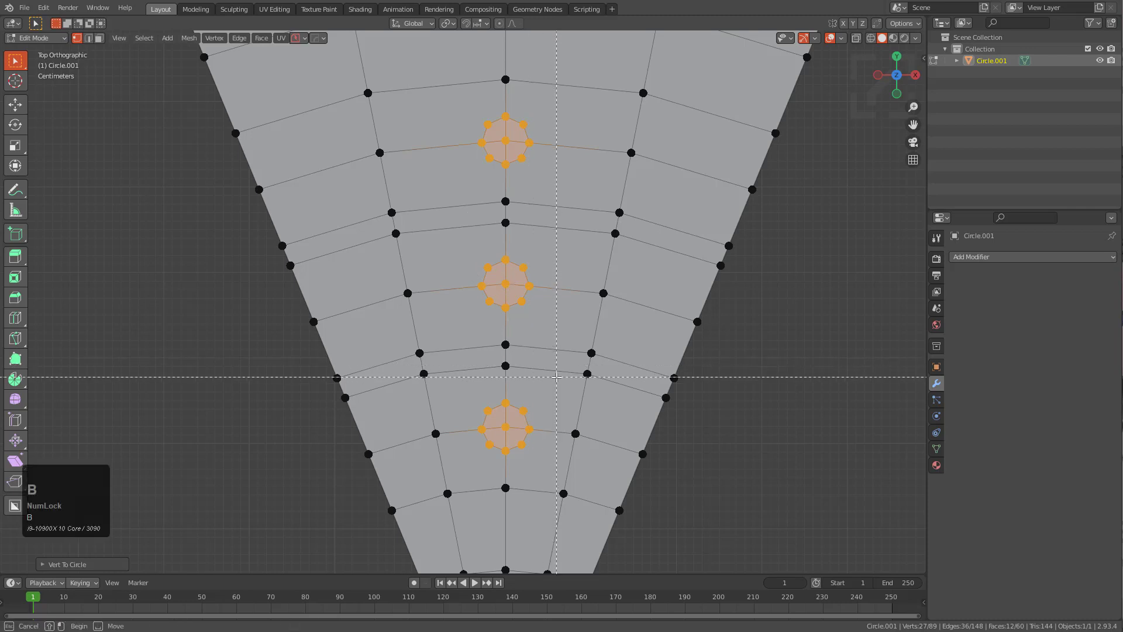
middle_drag(557, 377, 441, 483)
scroll(470, 423, up, 1)
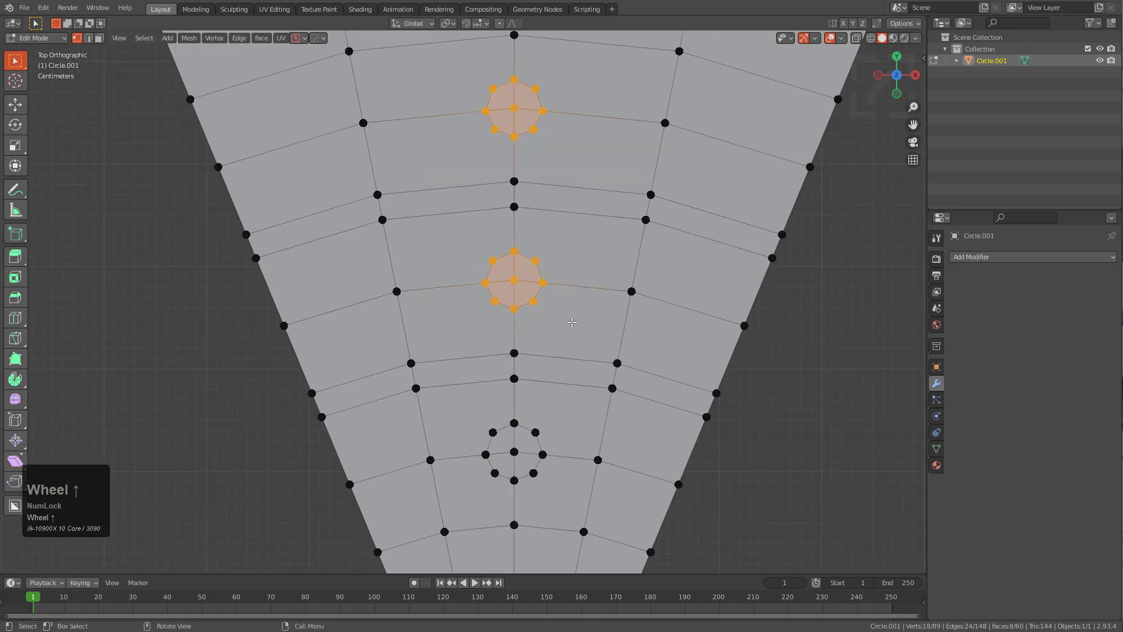
key(s)
key(period)
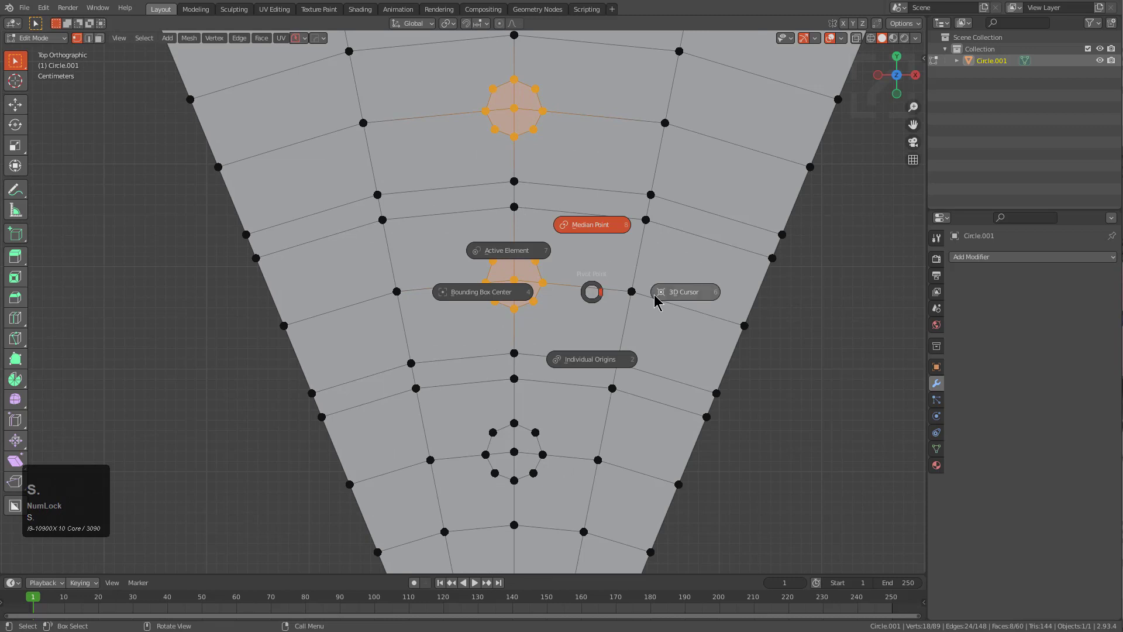
click(602, 358)
key(s)
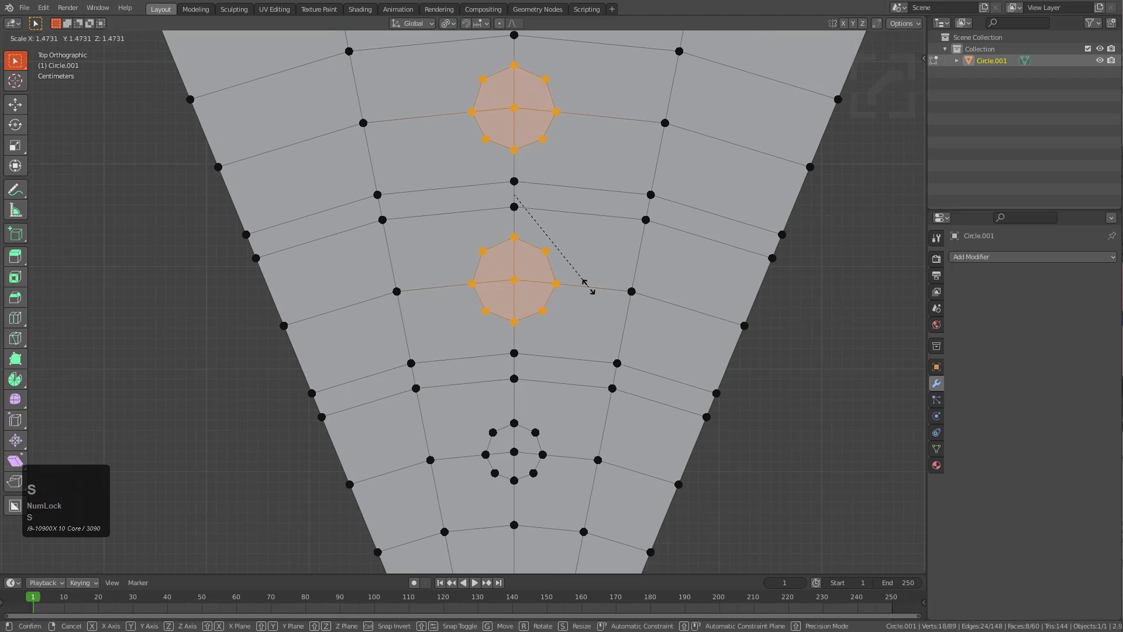
click(588, 287)
Deselect the middle circle and scale up the one nearest the wedge's wide end a little more
key(b)
middle_drag(599, 219, 419, 350)
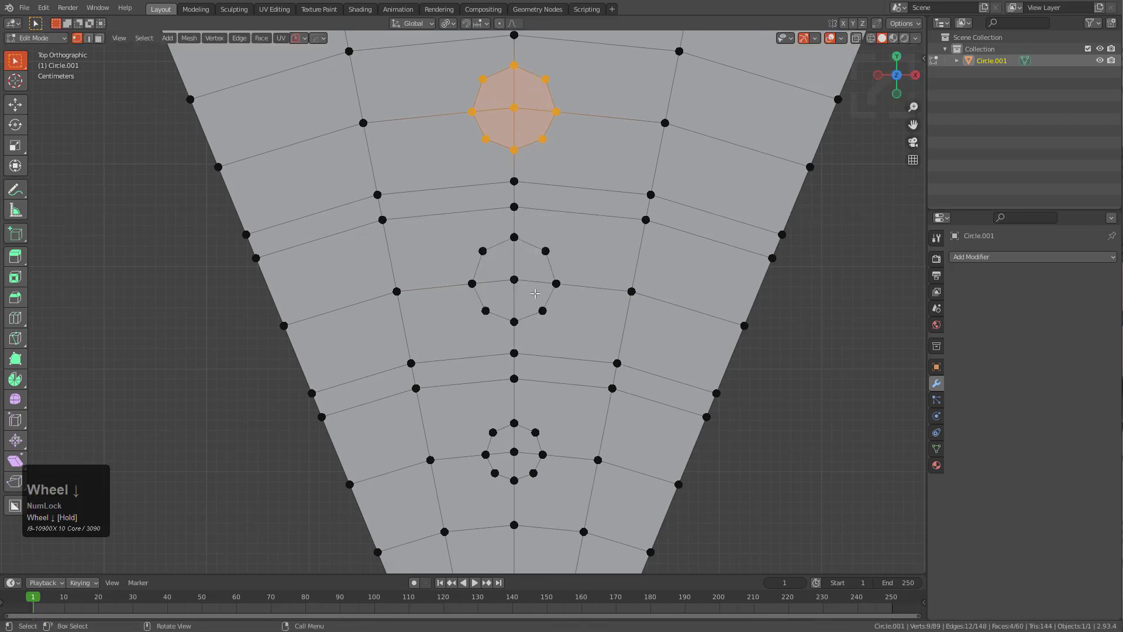
key(s)
click(614, 258)
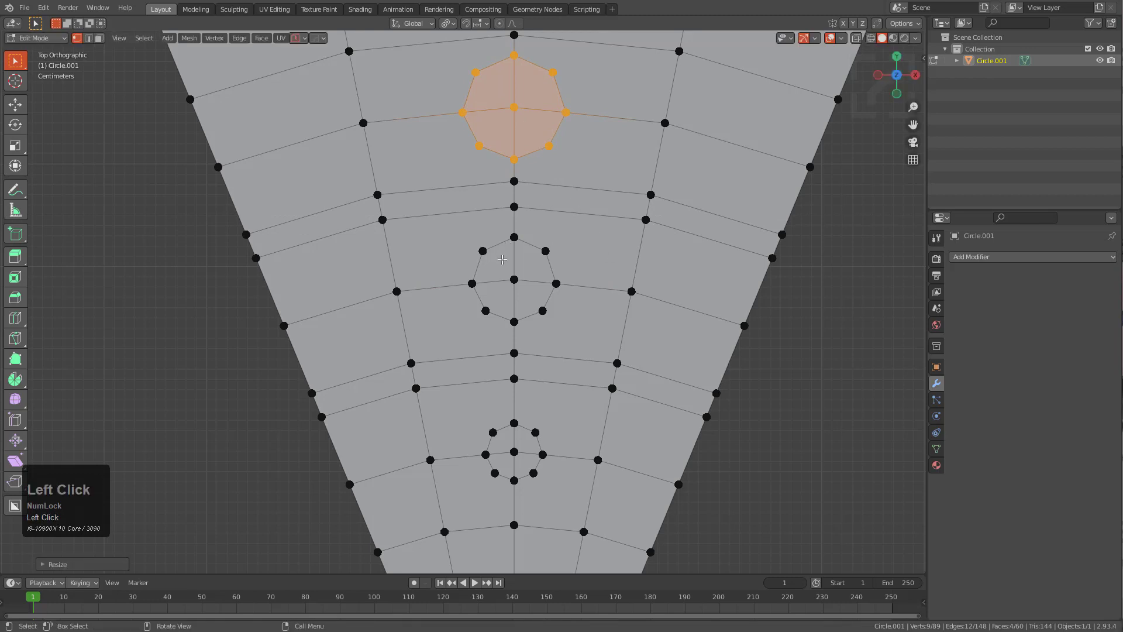
Add the middle and smallest circles to the selection and inset all three by about 0.007 m
key(c)
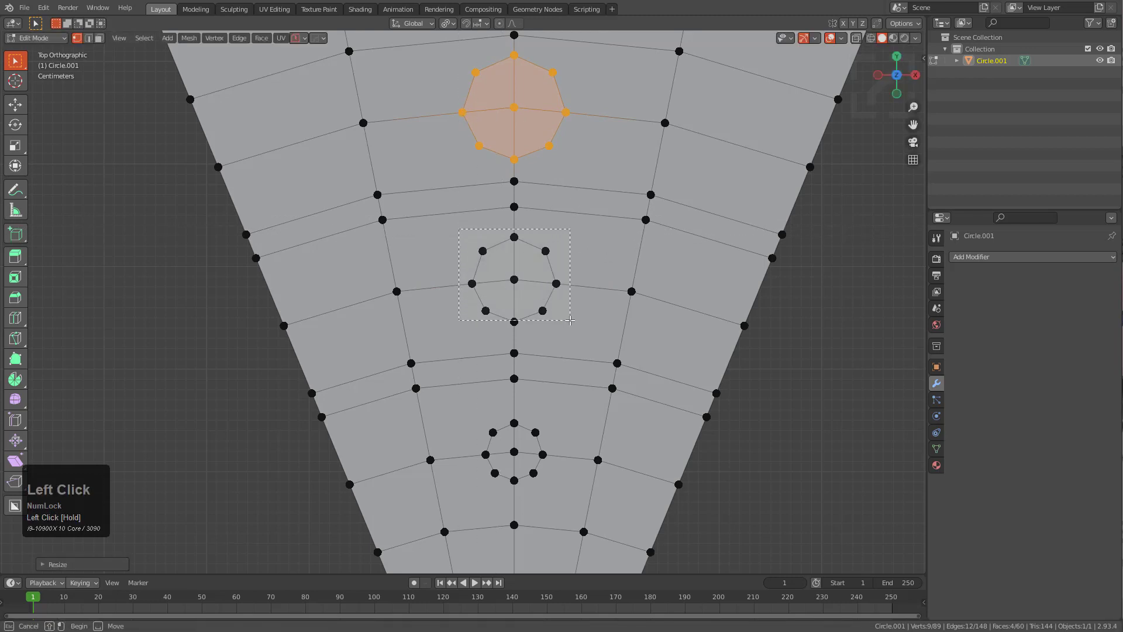
drag(570, 320, 570, 321)
drag(468, 397, 547, 485)
scroll(575, 363, up, 1)
key(i)
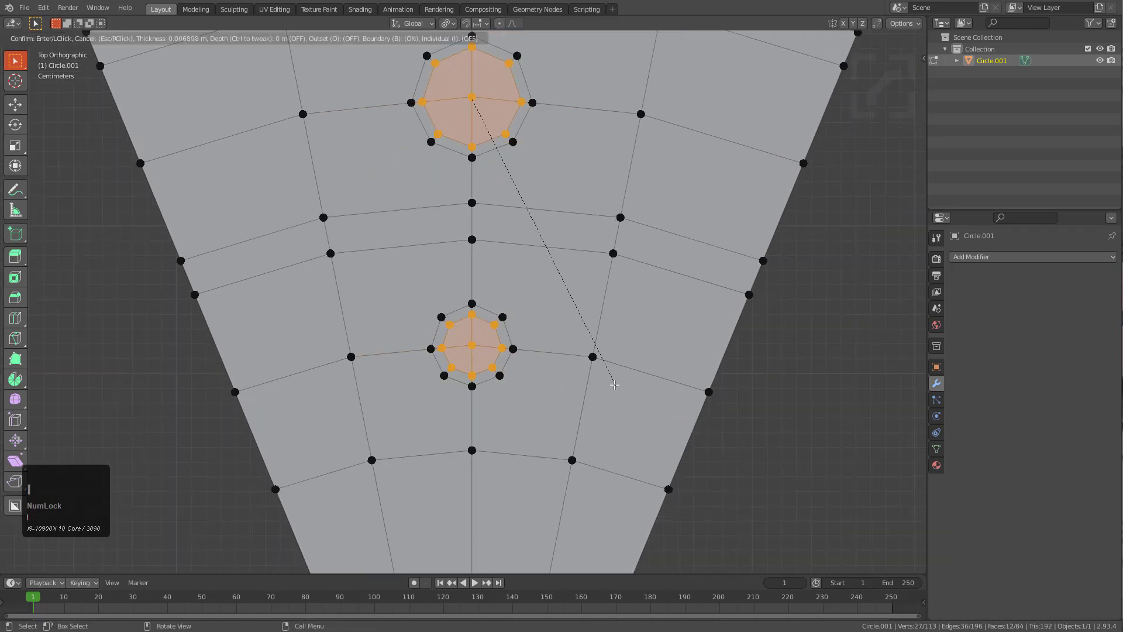
click(614, 386)
Extrude the three inset circles down into the wedge to form recessed holes
middle_drag(614, 386, 702, 398)
key(e)
click(553, 300)
key(KP_Decimal)
scroll(736, 409, up, 2)
scroll(736, 409, up, 2)
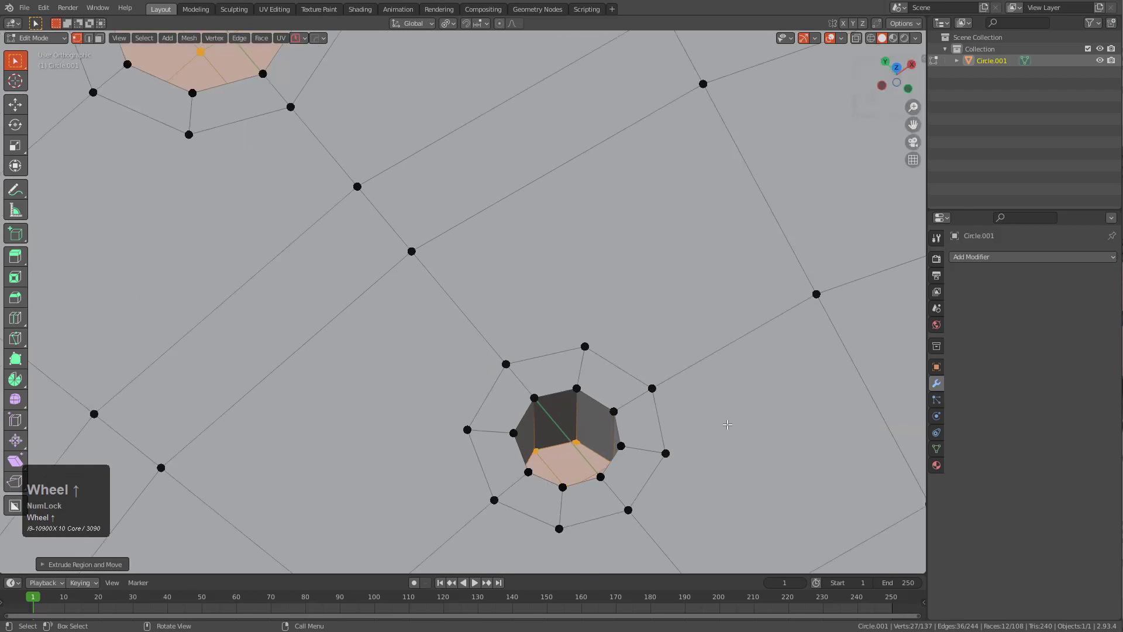
Inset the floors of the three recessed holes slightly and check them from the top view
key(i)
click(713, 423)
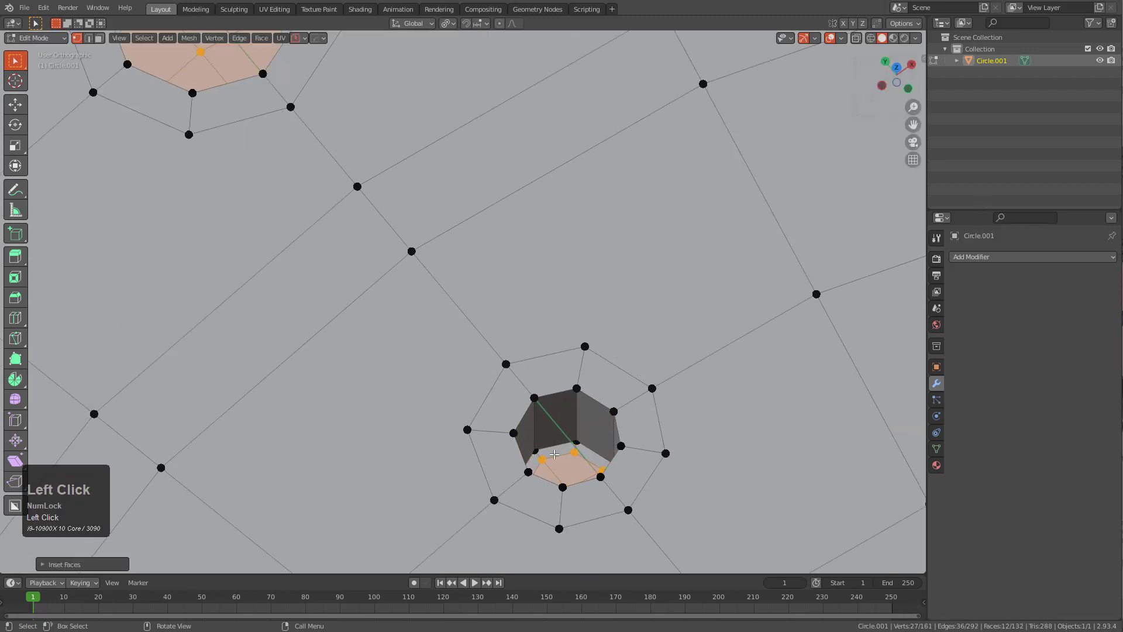
scroll(404, 264, down, 3)
shift+middle_drag(404, 264, 504, 367)
scroll(394, 247, up, 2)
scroll(387, 148, down, 8)
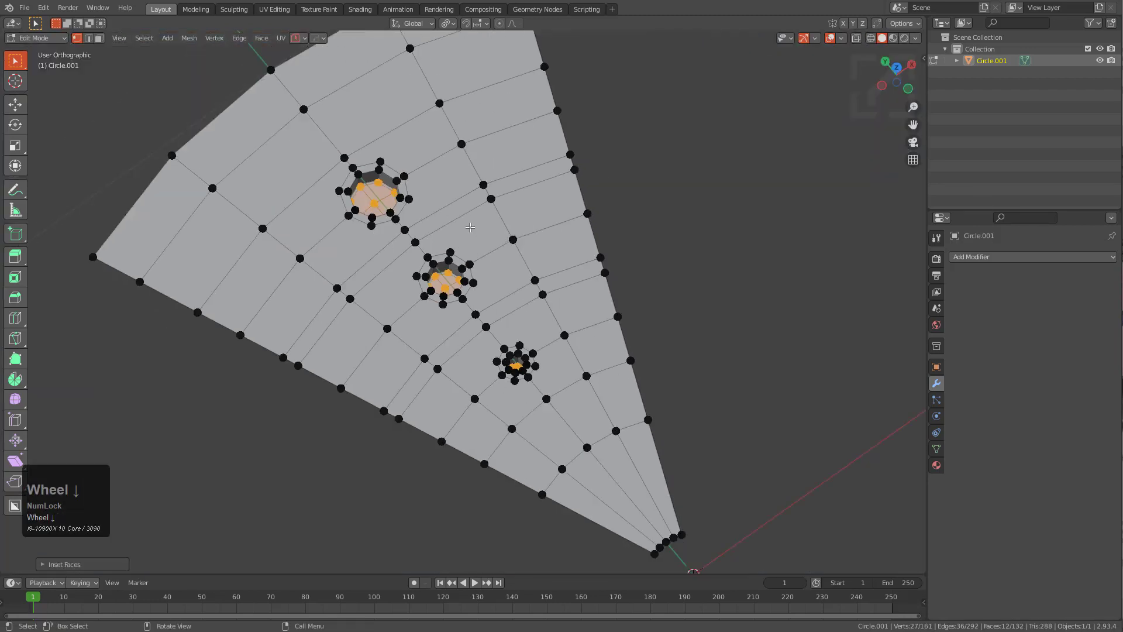
scroll(398, 198, up, 1)
middle_drag(397, 199, 448, 246)
scroll(449, 184, down, 1)
shift+middle_drag(438, 187, 466, 246)
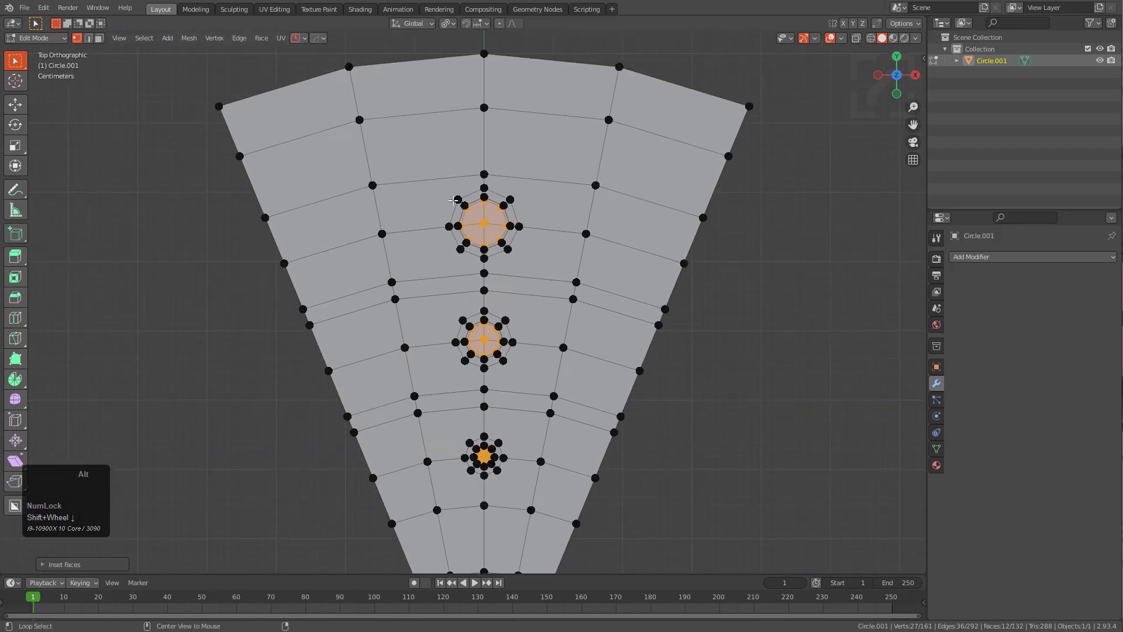
Use the Edit Multi Join tool to connect each hole's diagonal rim vertices to the nearby loop corners on the negative X side
key(alt+a)
scroll(452, 197, up, 2)
key(q)
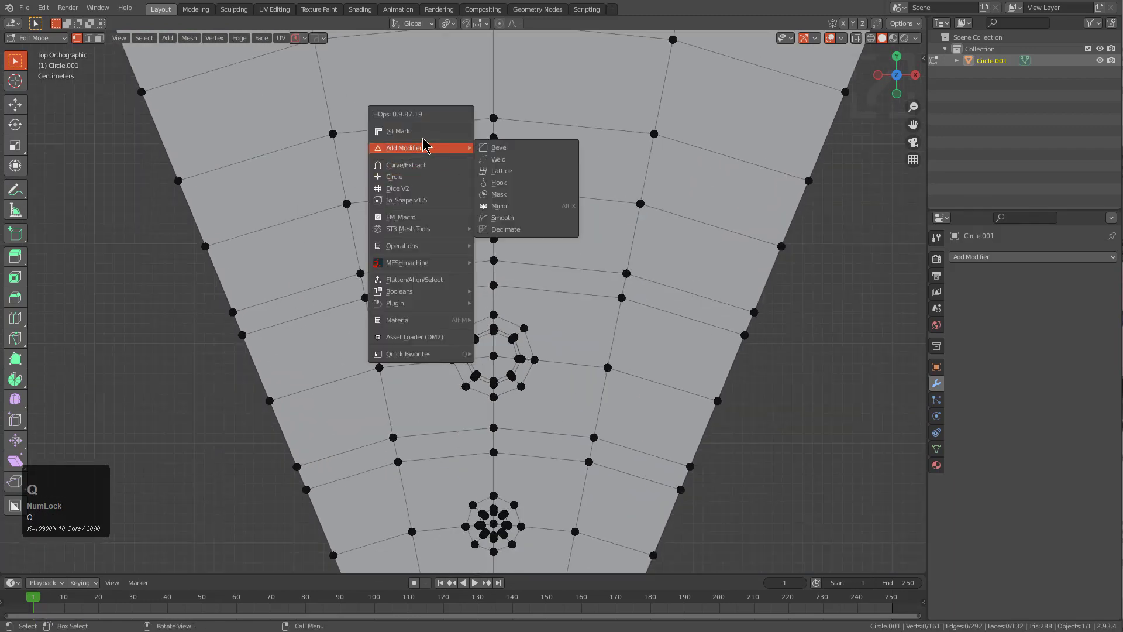
shift+click(426, 132)
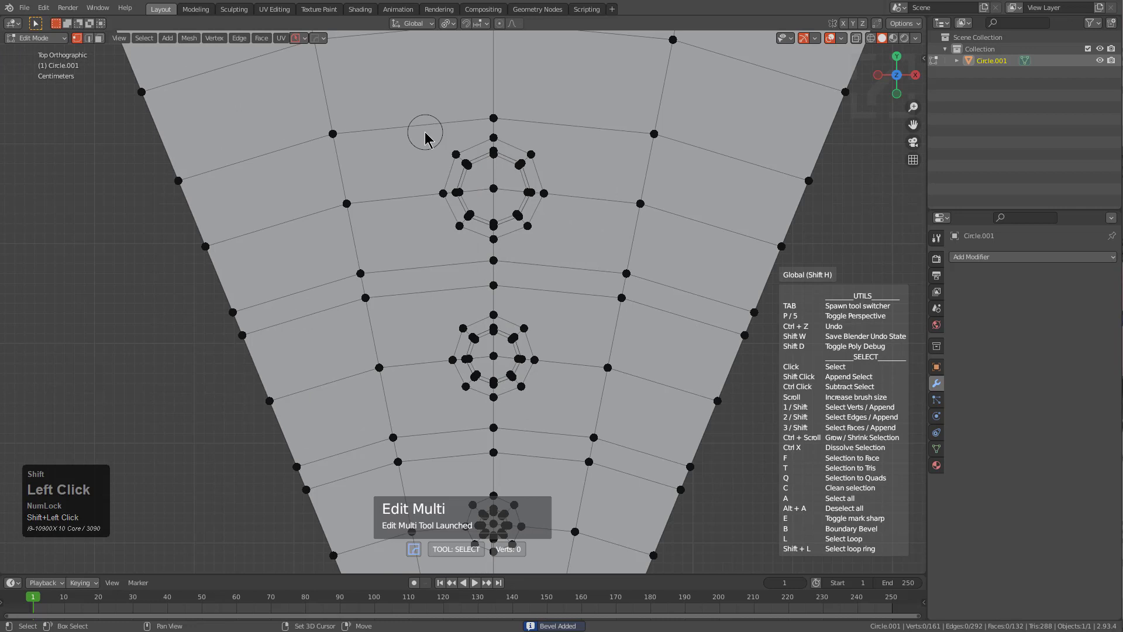
click(346, 173)
click(452, 156)
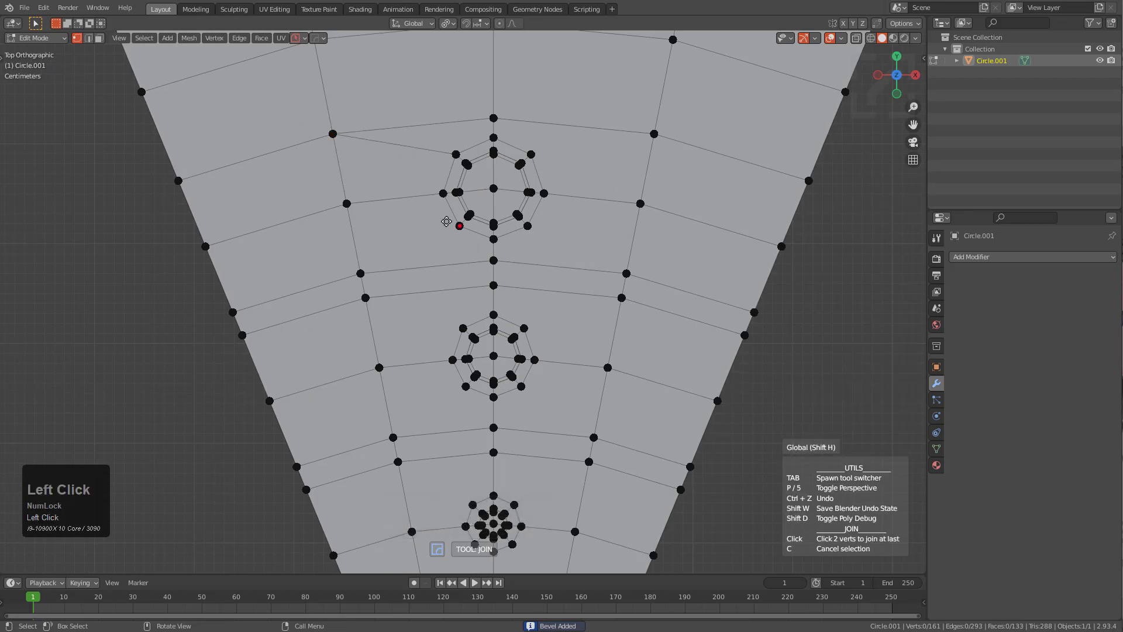
click(464, 327)
shift+middle_drag(403, 424, 493, 253)
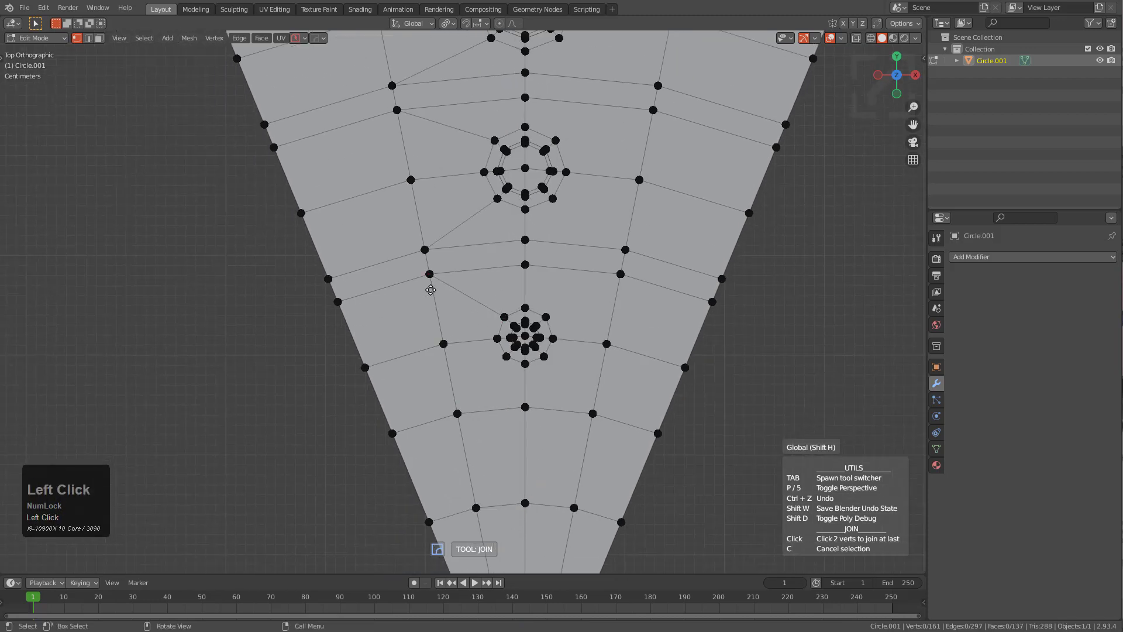
key(Escape)
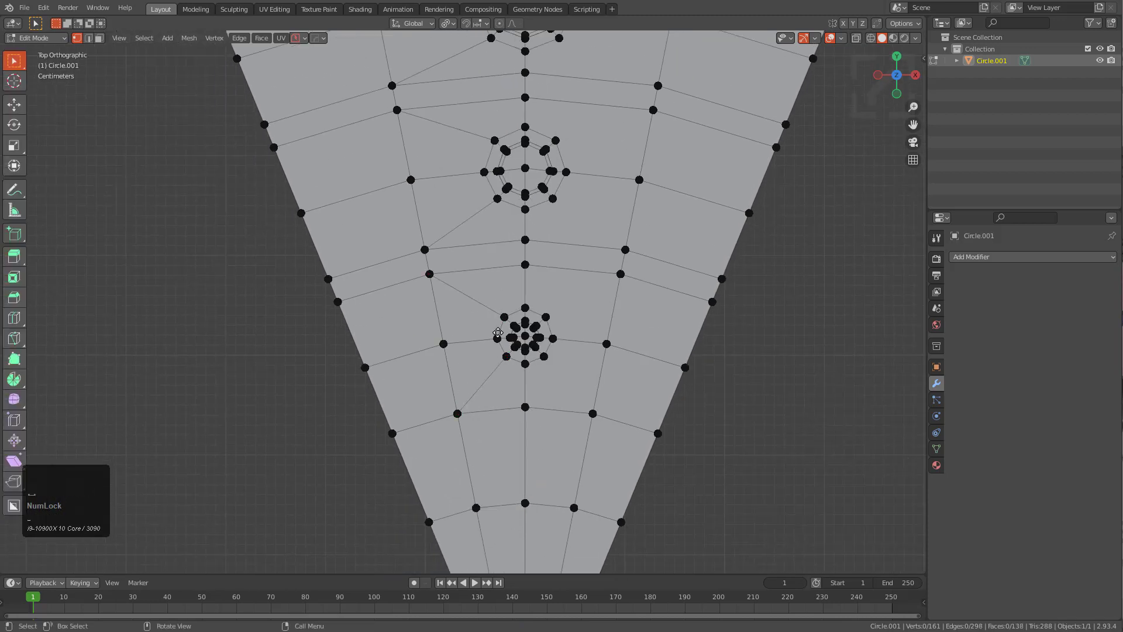
Symmetrize the wedge along X to copy the new connecting edges from the negative to the positive X half
scroll(505, 290, down, 3)
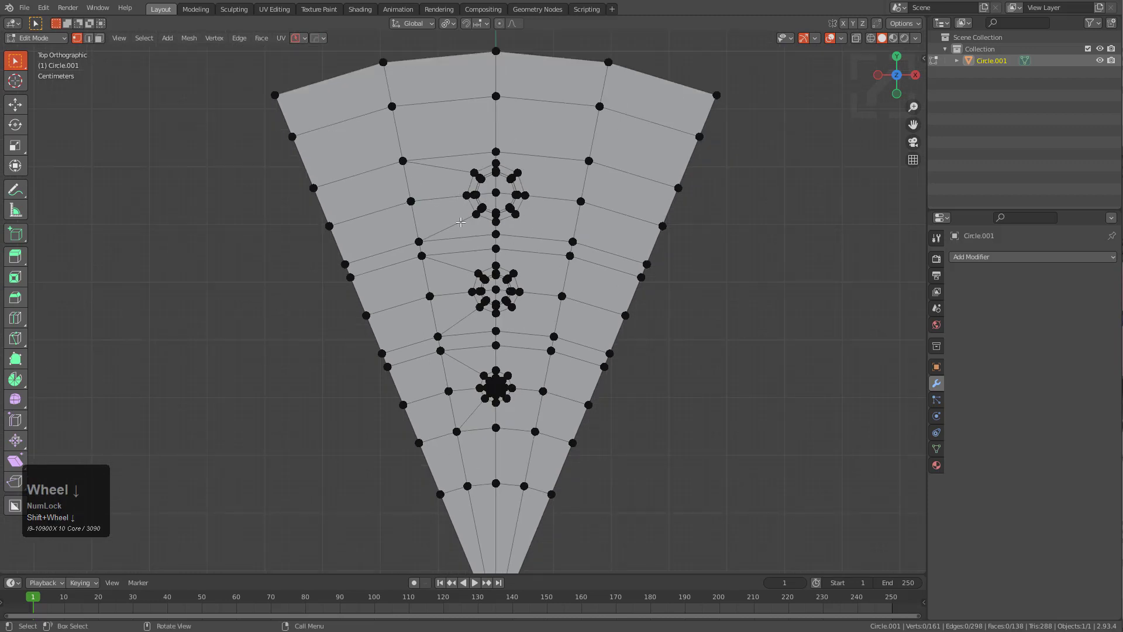
scroll(524, 233, down, 3)
key(alt+x)
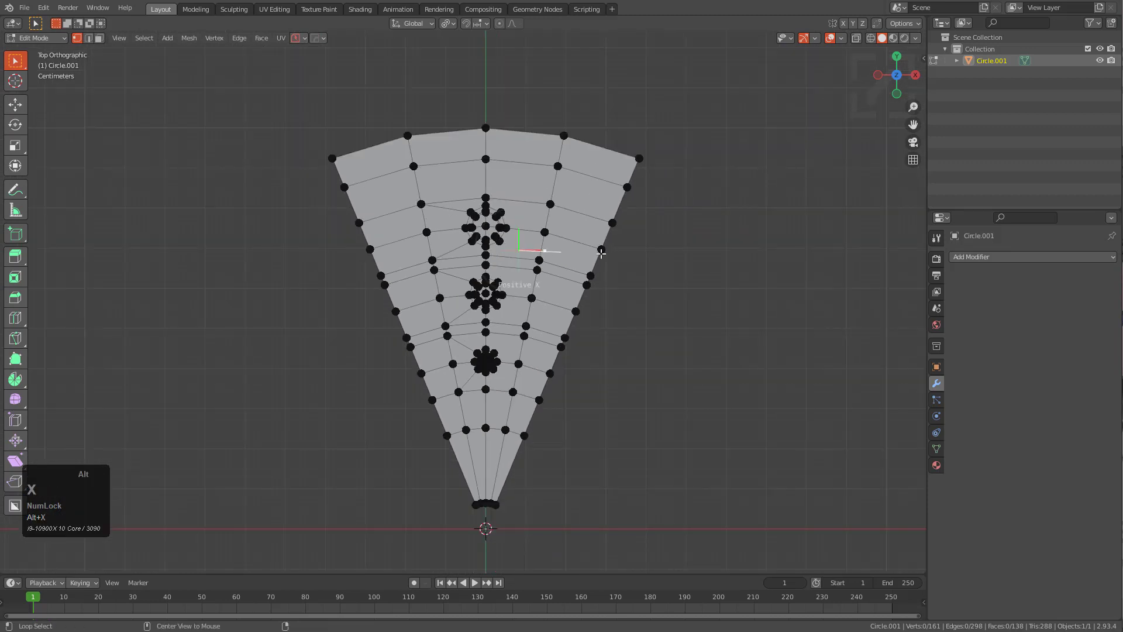
scroll(433, 205, up, 3)
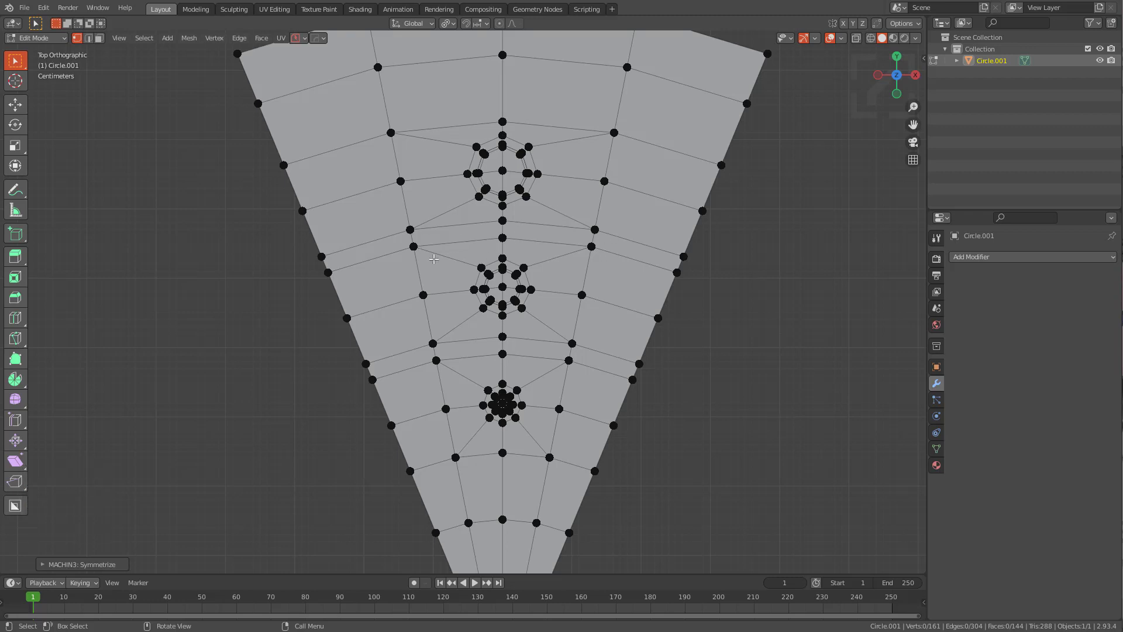
scroll(548, 247, down, 1)
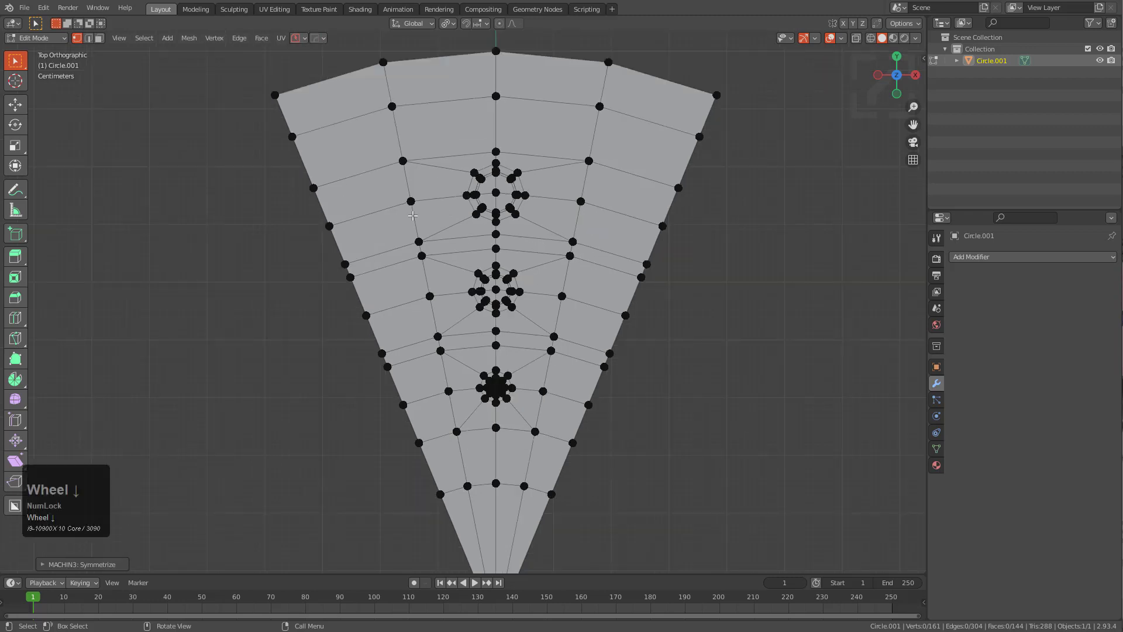
Merge the three outer-edge vertices beside the largest hole on the negative X side into the middle one
shift+middle_drag(412, 216, 503, 225)
scroll(440, 229, up, 2)
click(427, 258)
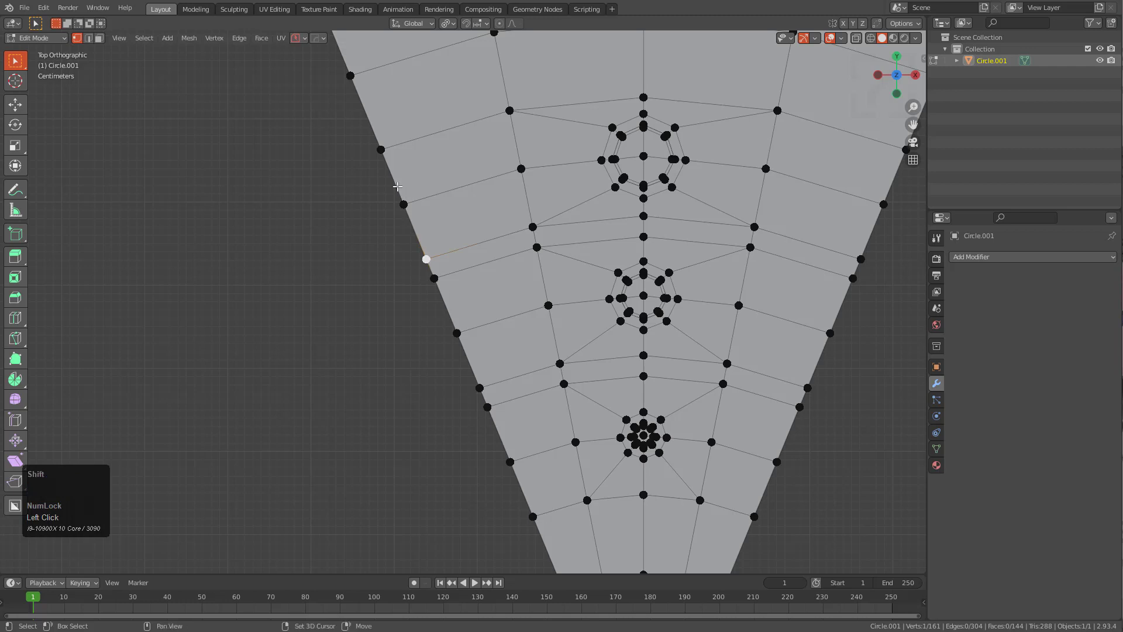
shift+click(385, 153)
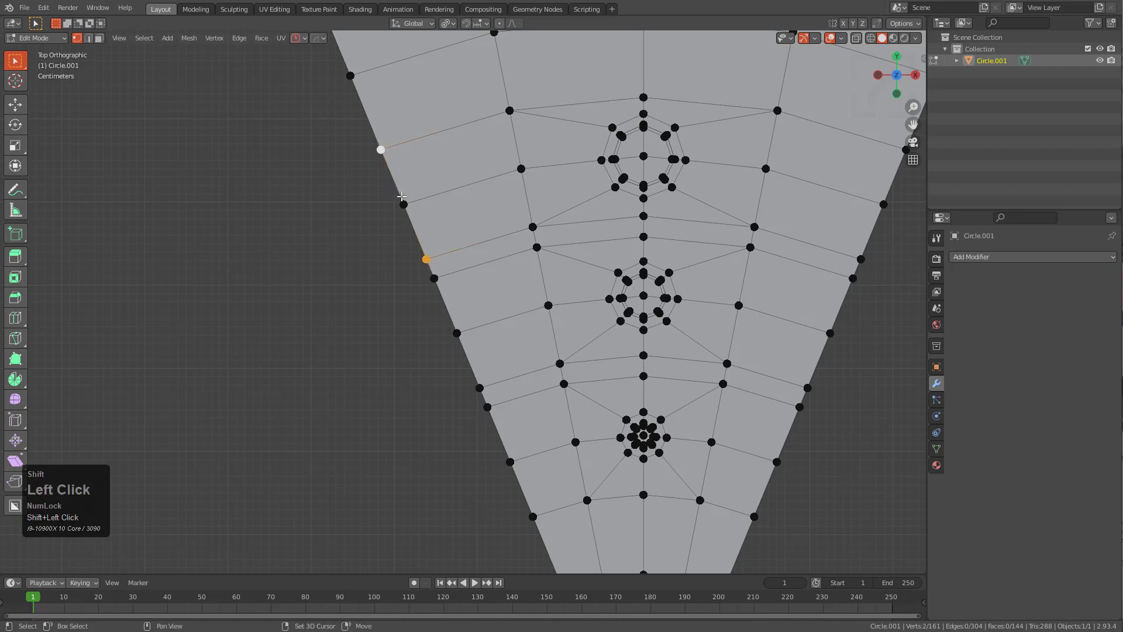
key(m)
click(392, 253)
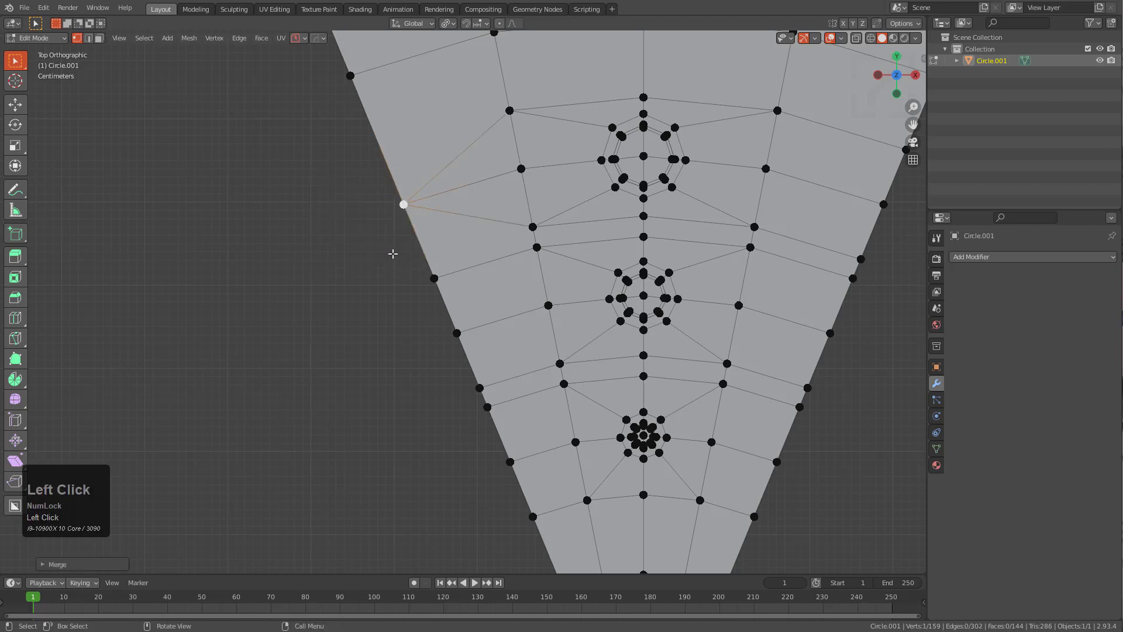
Merge the outer-edge vertex triplets beside the middle and smallest holes on the negative X side into their middle vertices
click(434, 278)
shift+click(457, 333)
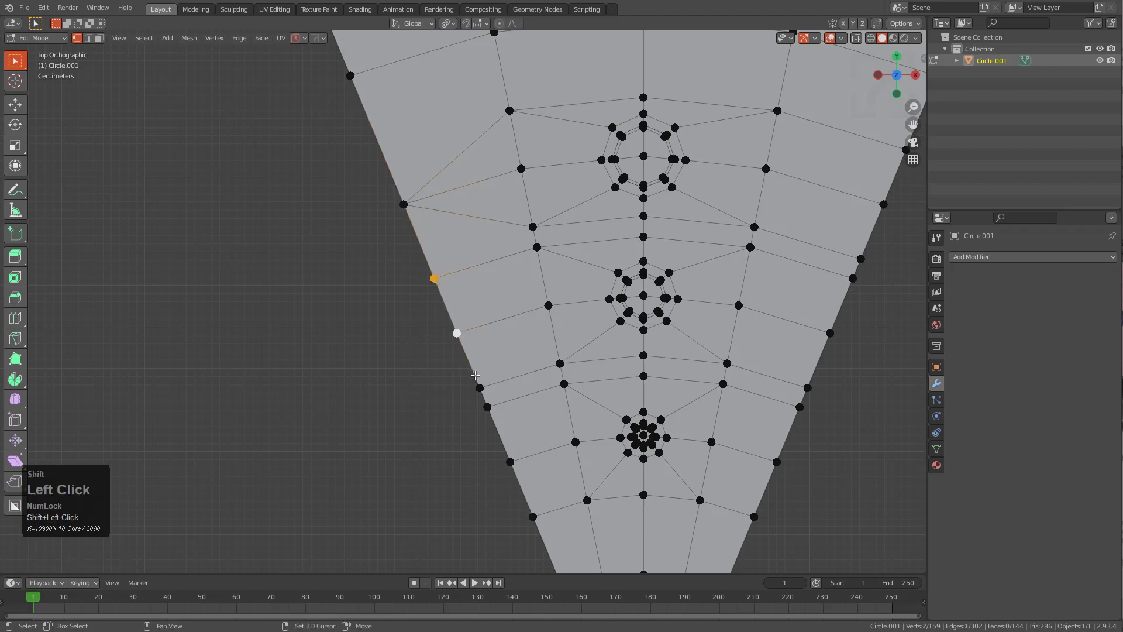
key(shift+r)
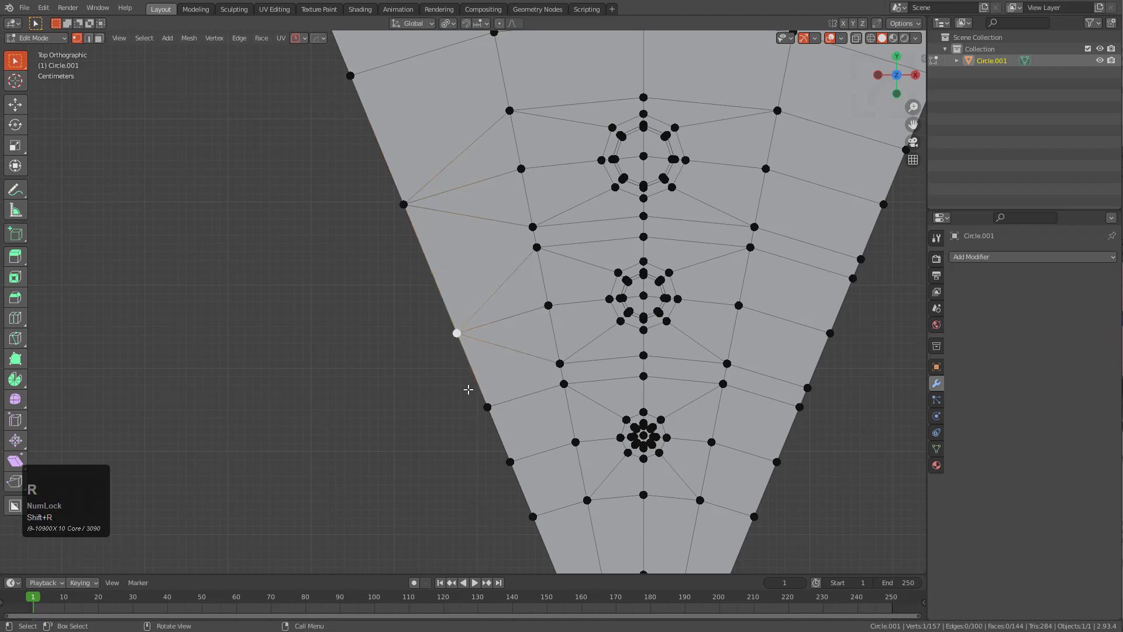
click(489, 408)
shift+click(531, 515)
shift+click(511, 465)
key(shift+r)
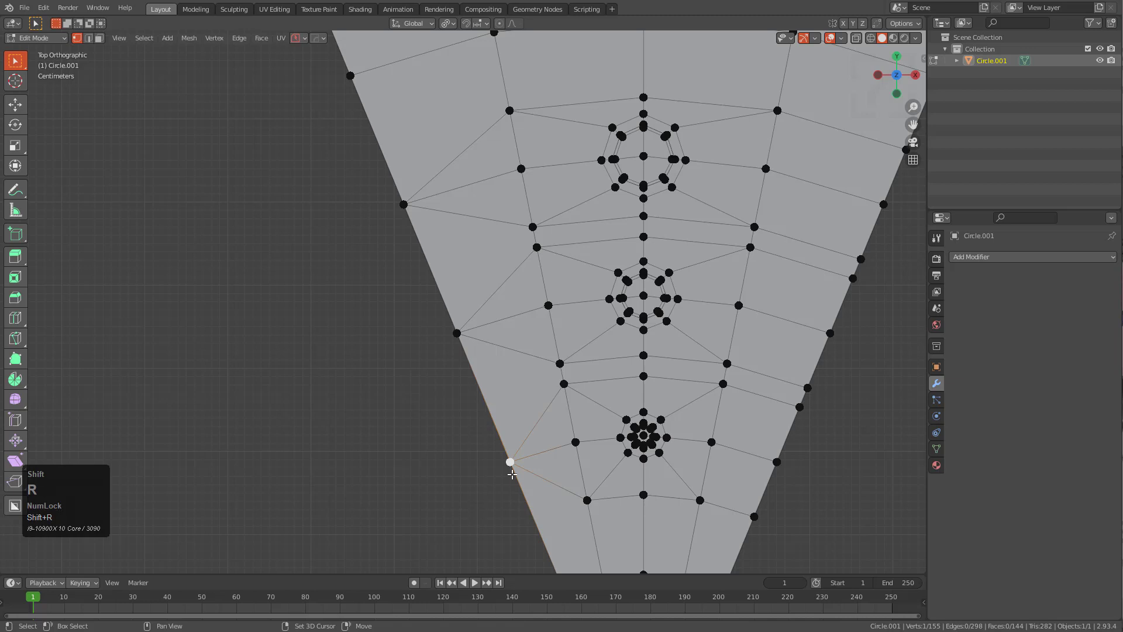
Select the middle edge of each of the three converging fans on the negative X side and dissolve them
key(2)
shift+click(555, 451)
shift+click(513, 312)
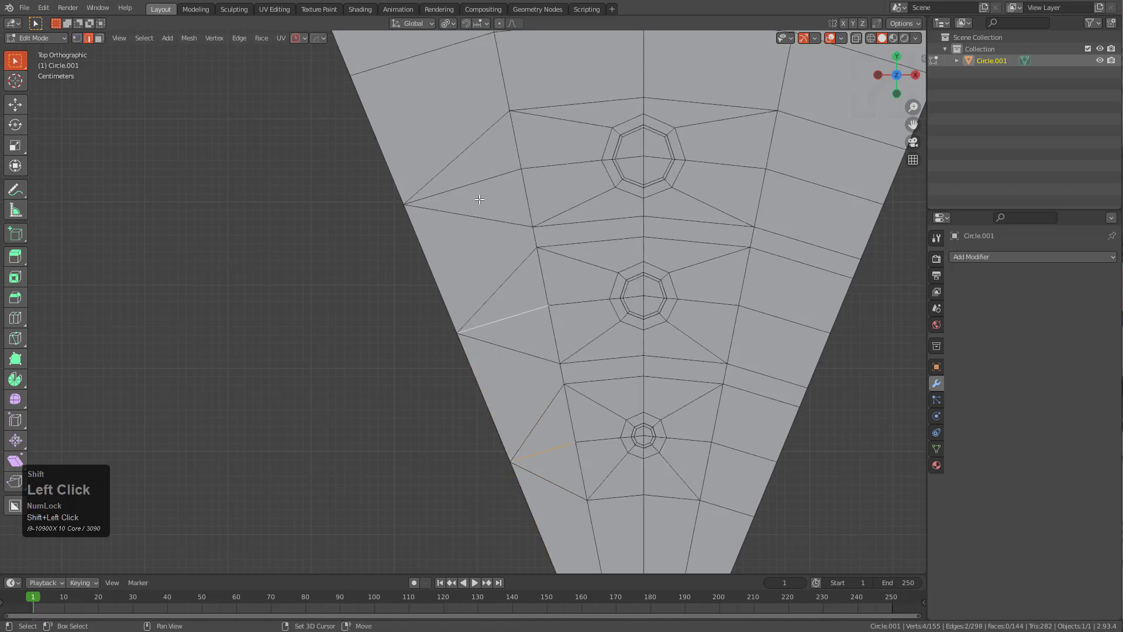
shift+click(476, 184)
key(ctrl+x)
scroll(545, 223, down, 2)
shift+middle_drag(545, 223, 488, 227)
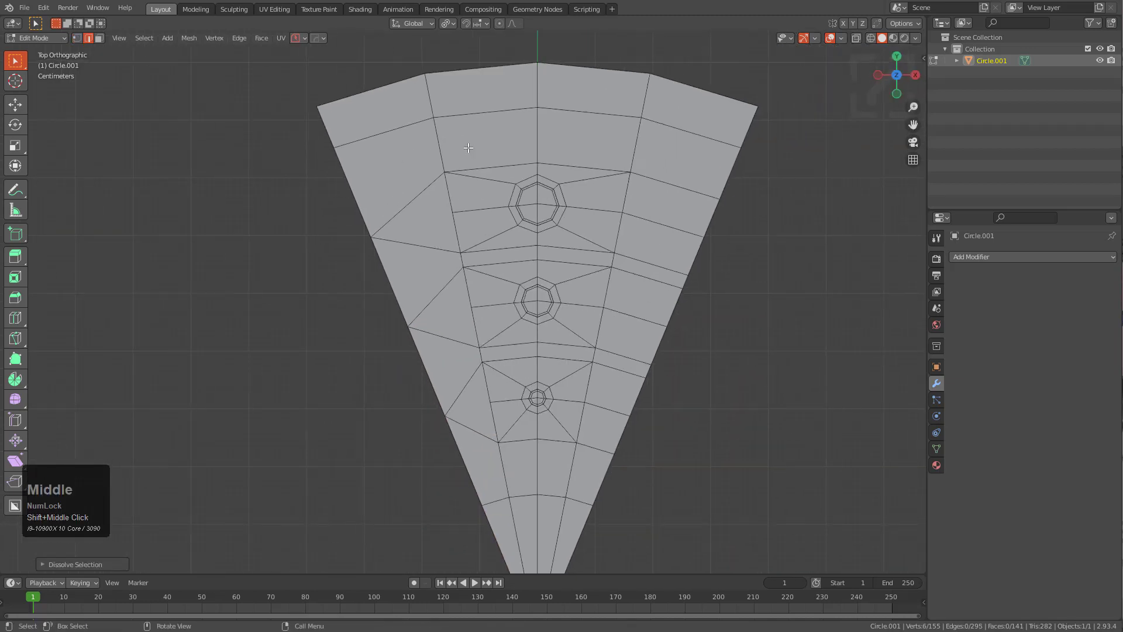
Bevel the arc edge loop near the wedge's narrow tip into a band bounded by two loops
shift+middle_drag(527, 316, 519, 194)
scroll(519, 195, up, 2)
alt+click(543, 405)
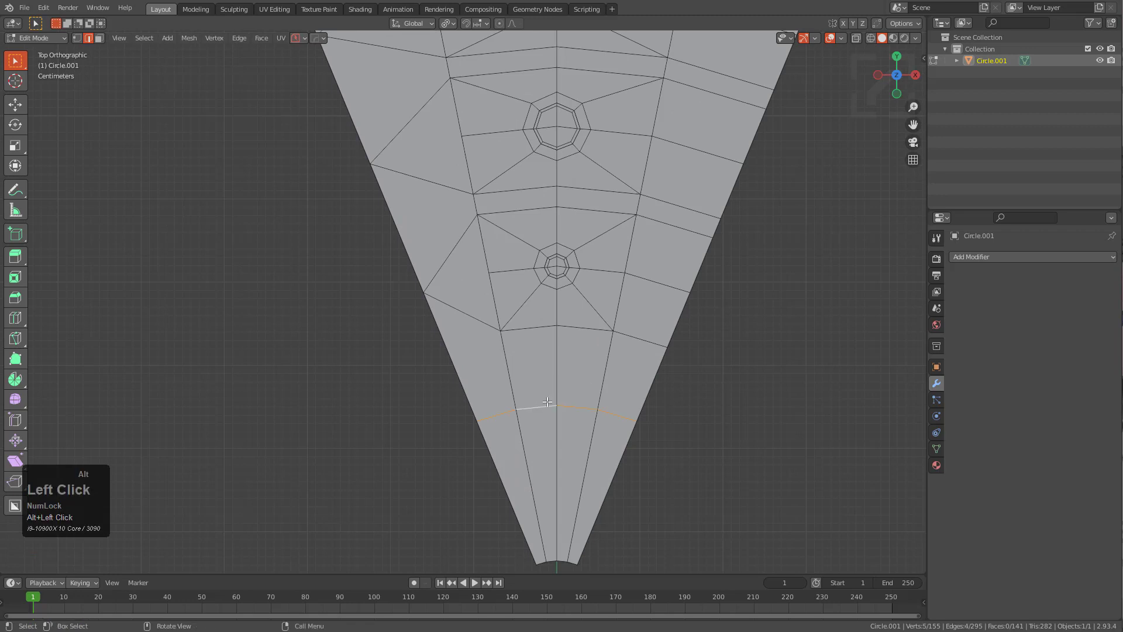
key(ctrl+b)
scroll(682, 451, down, 1)
click(682, 451)
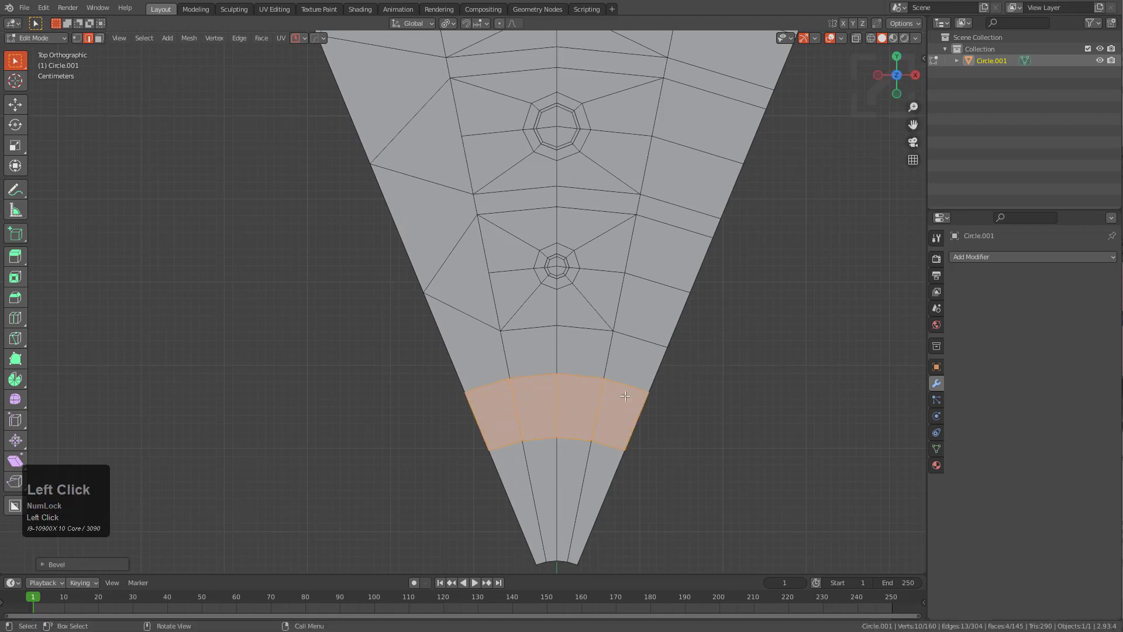
scroll(683, 452, down, 3)
shift+middle_drag(682, 451, 501, 294)
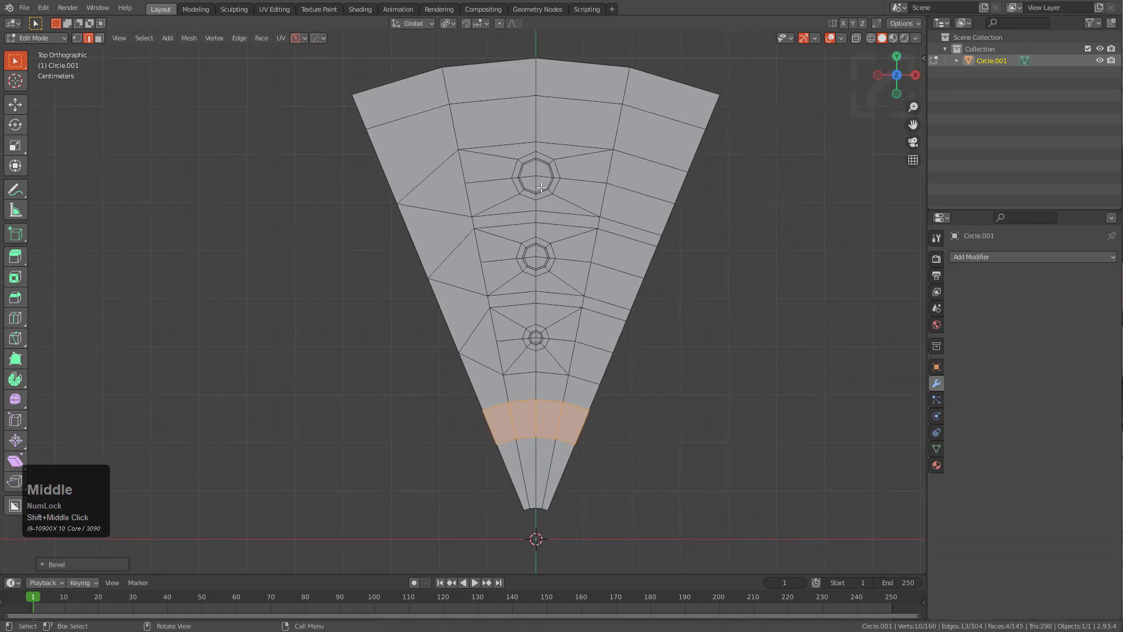
Mirror the wedge across its local X axis with a bisecting modifier that keeps the negative X half
key(Tab)
key(alt+c)
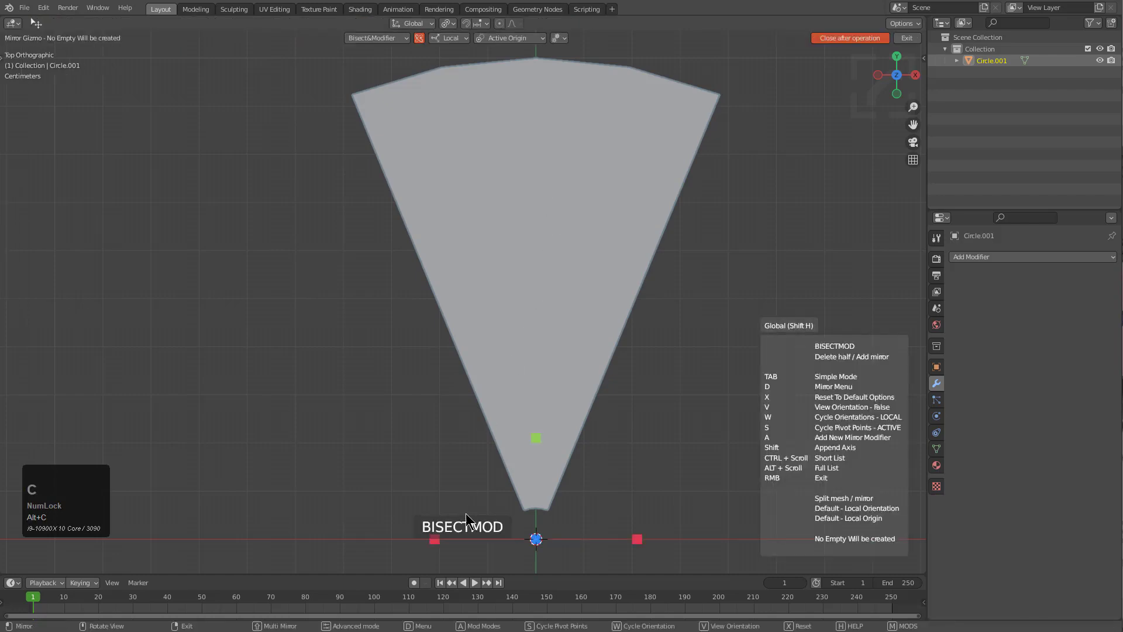
click(434, 539)
key(alt+z)
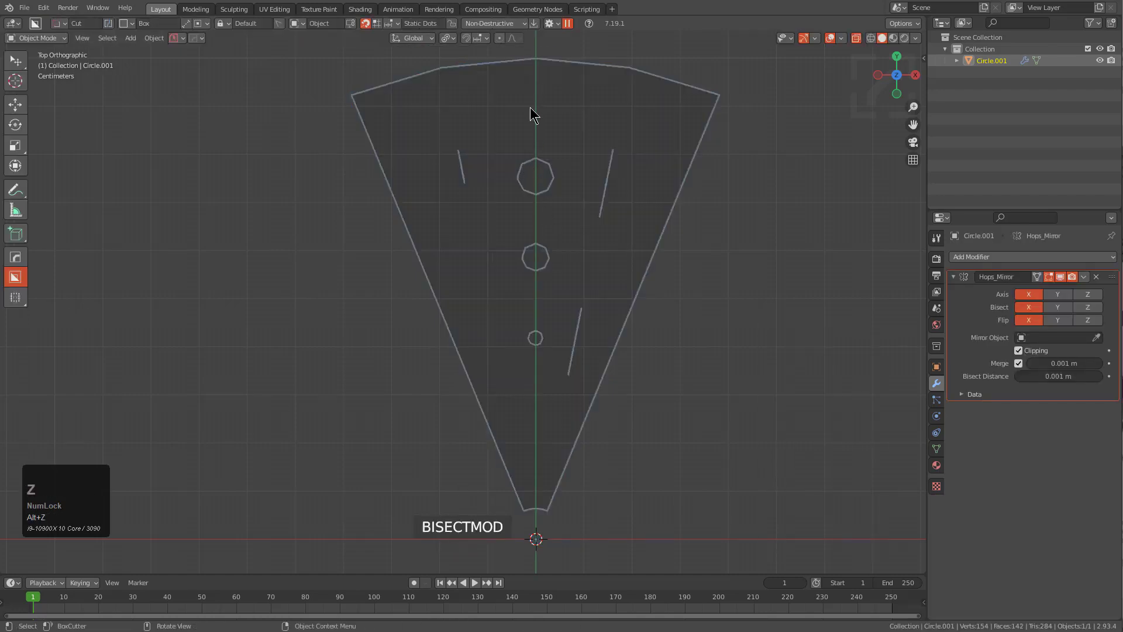
key(Tab)
key(alt+z)
key(Tab)
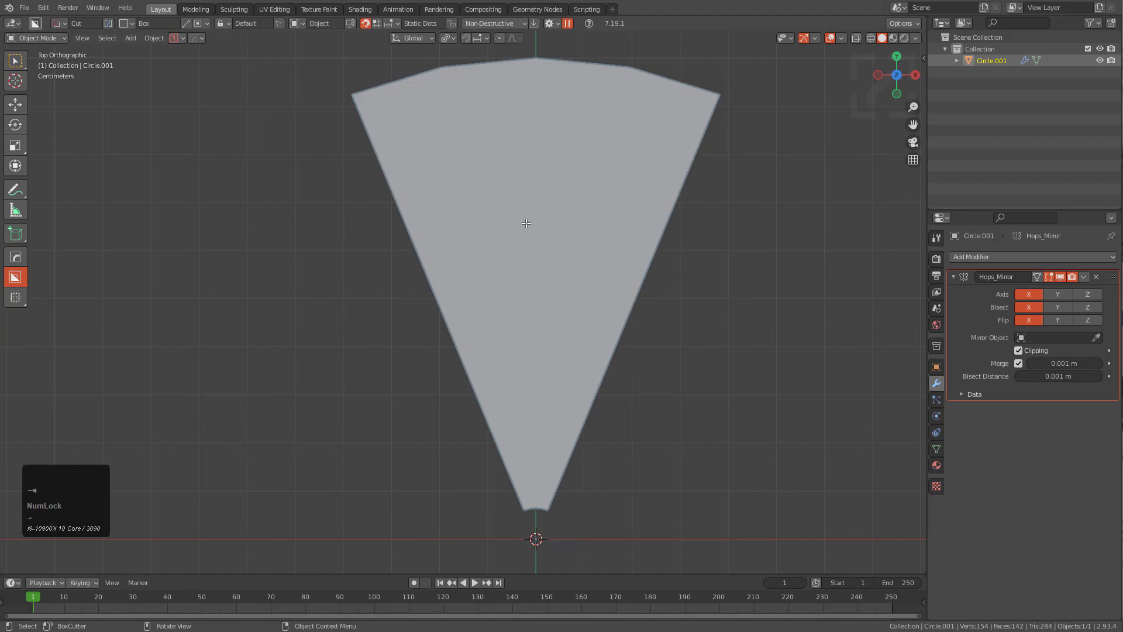
Display the wedge's wireframe over its surface in Object Mode and return to an X-ray top view
key(alt+z)
middle_drag(591, 268, 747, 160)
key(alt+z)
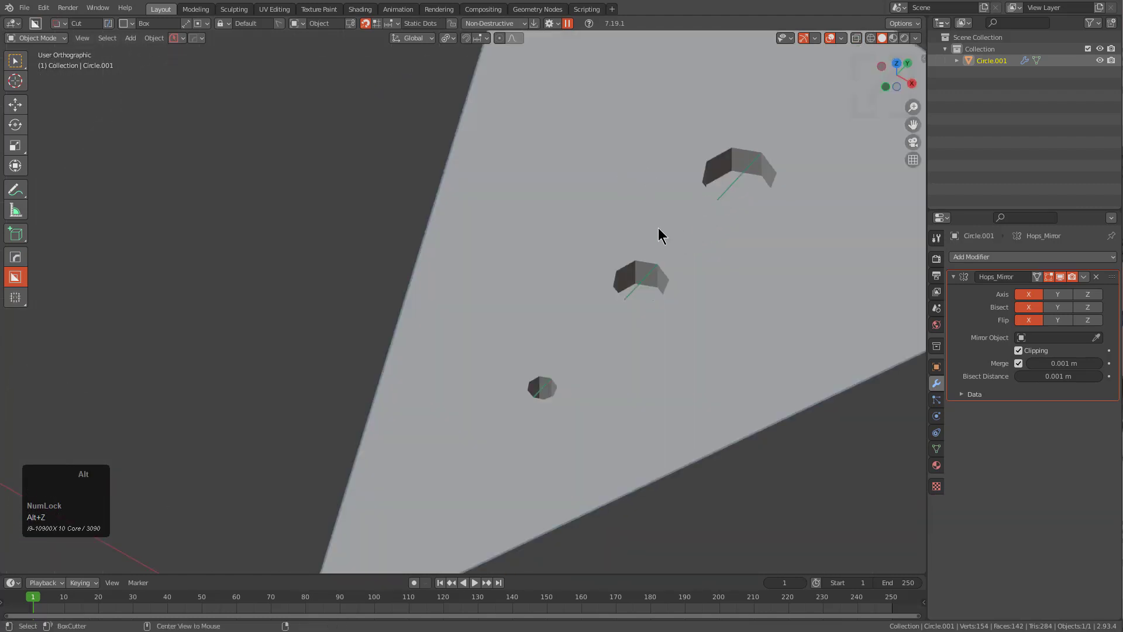
scroll(660, 234, up, 3)
key(alt+v)
click(583, 254)
scroll(524, 221, down, 2)
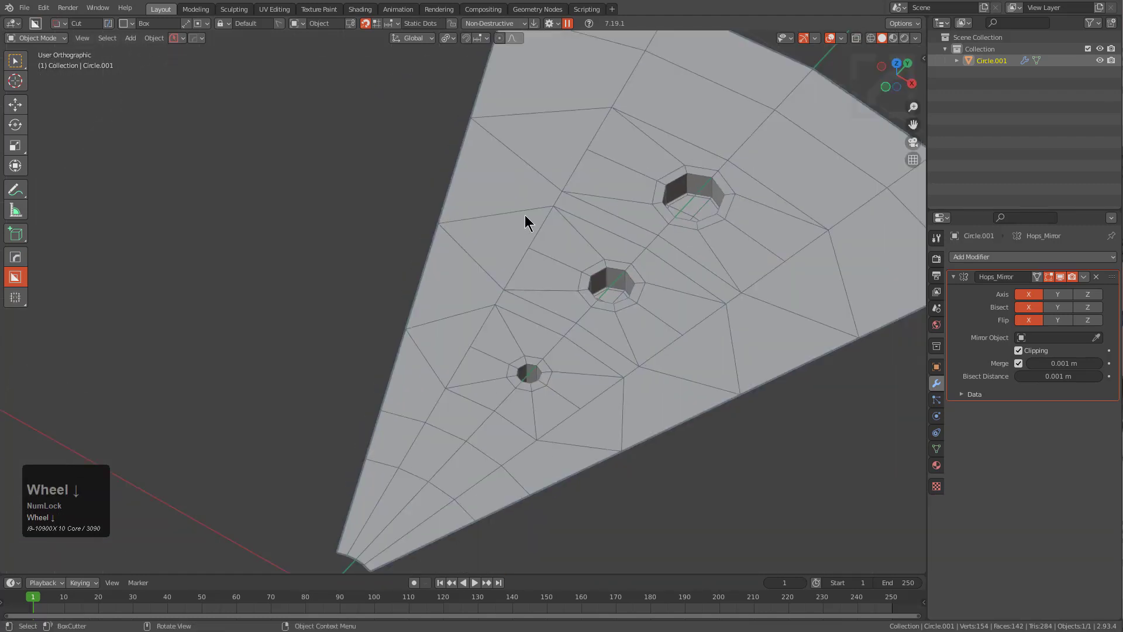
middle_drag(524, 221, 578, 258)
key(alt+z)
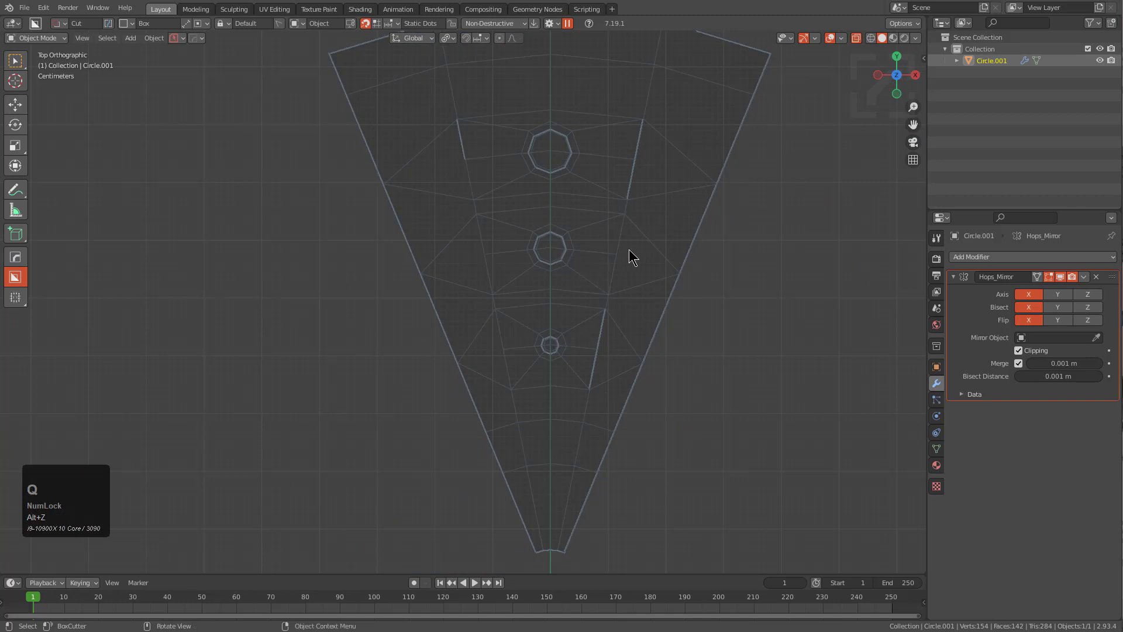
Create a radial array of the wedge around the Z axis with 11 segments and zero displacement
key(q)
mouse_move(602, 336)
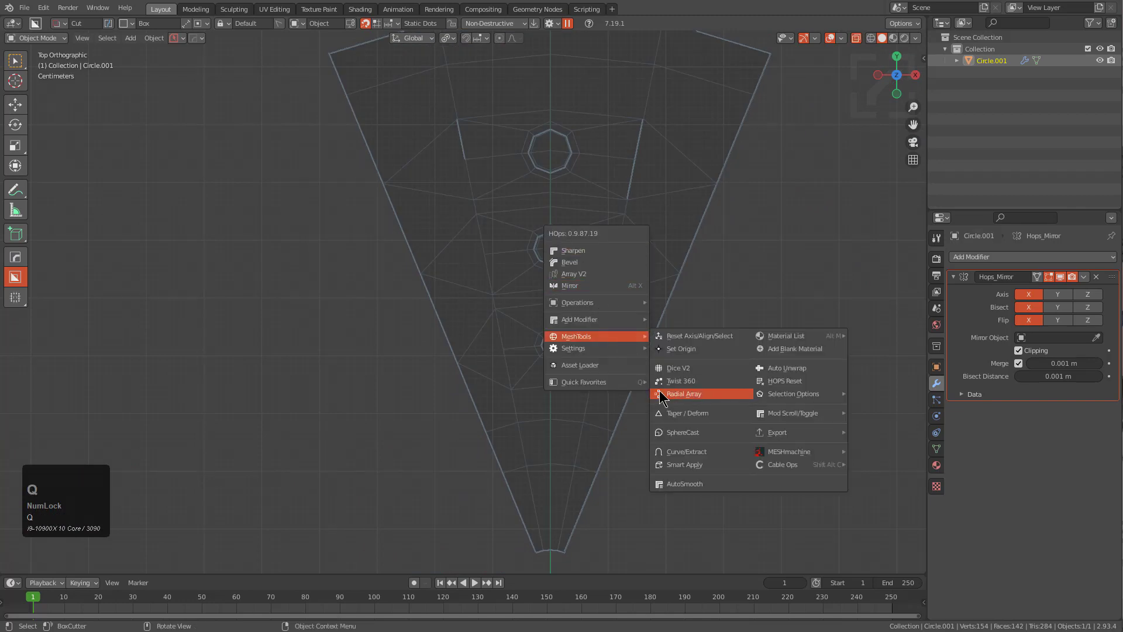
click(661, 395)
scroll(666, 397, up, 3)
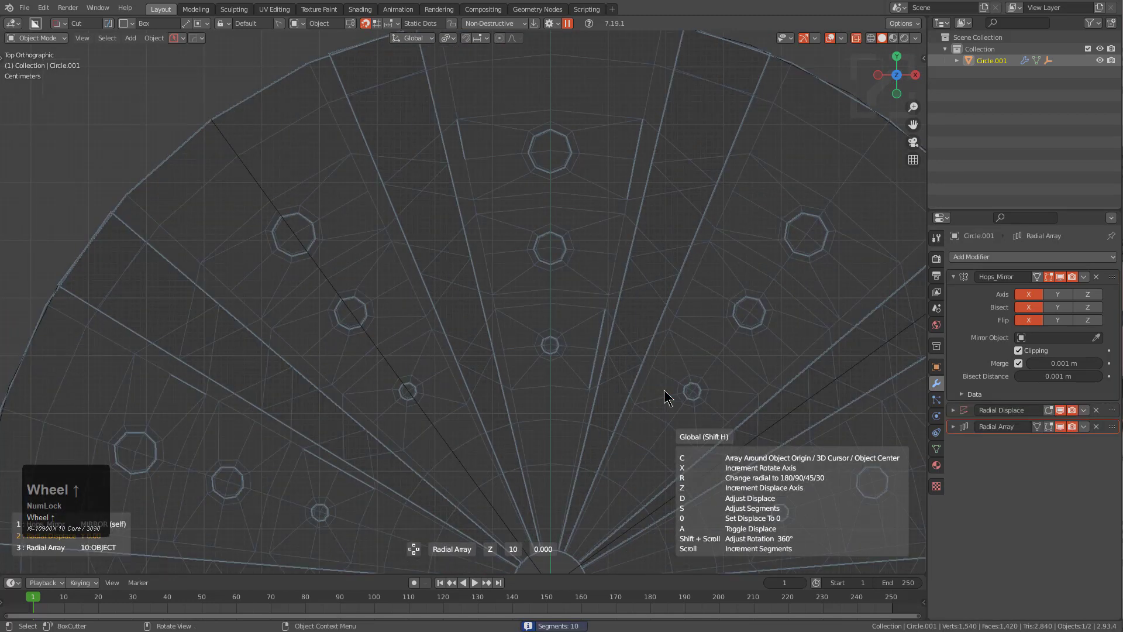
scroll(664, 390, down, 3)
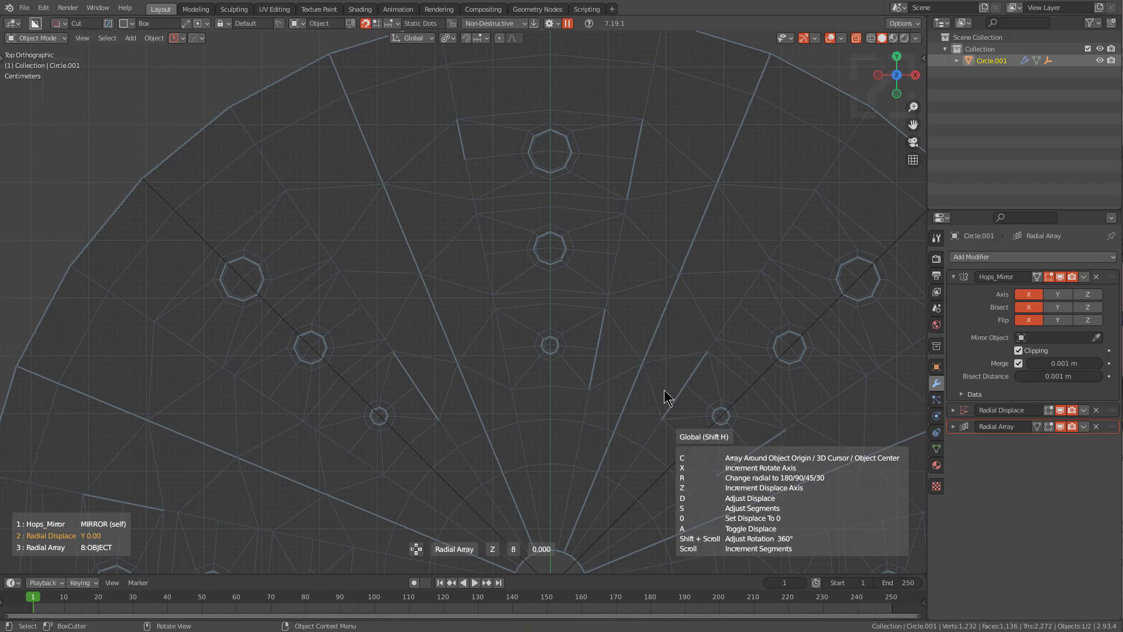
scroll(665, 390, up, 3)
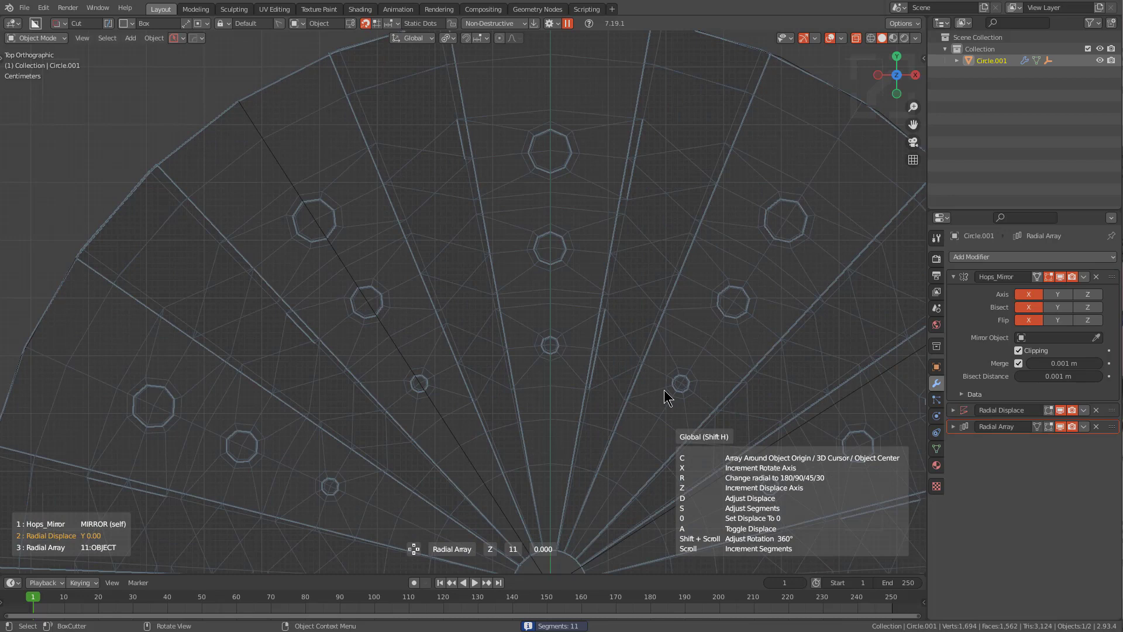
click(665, 390)
Remove the Radial Displace modifier and enable on-cage display for the Radial Array modifier
scroll(635, 348, down, 2)
scroll(635, 349, down, 3)
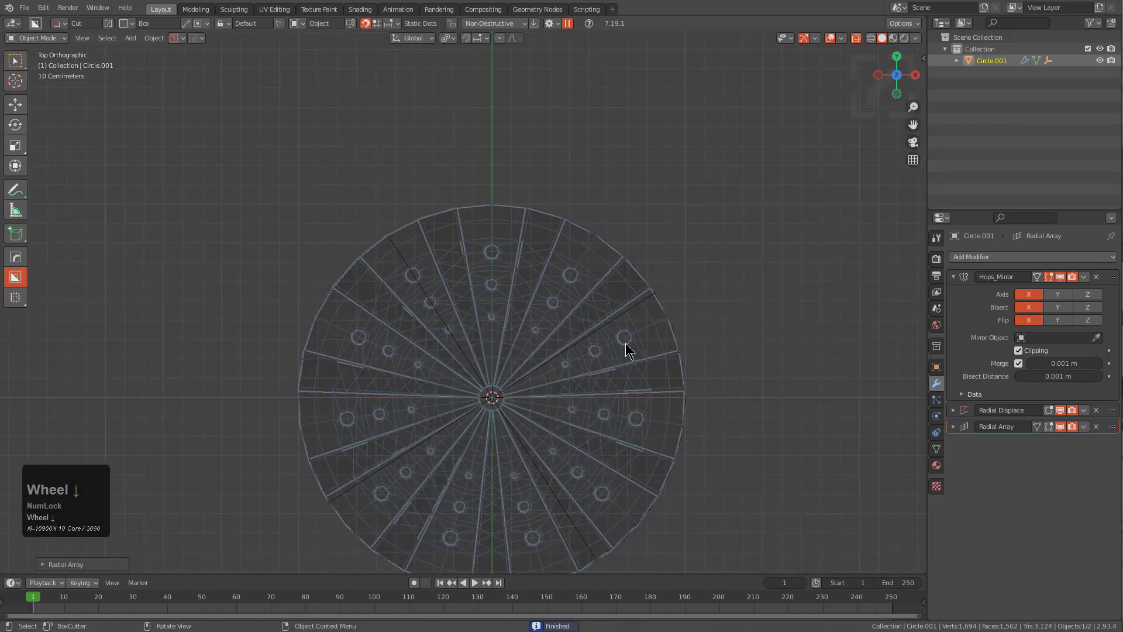
shift+middle_drag(568, 322, 574, 276)
scroll(574, 275, up, 4)
scroll(526, 252, up, 1)
shift+middle_drag(576, 219, 551, 318)
shift+middle_drag(542, 269, 509, 269)
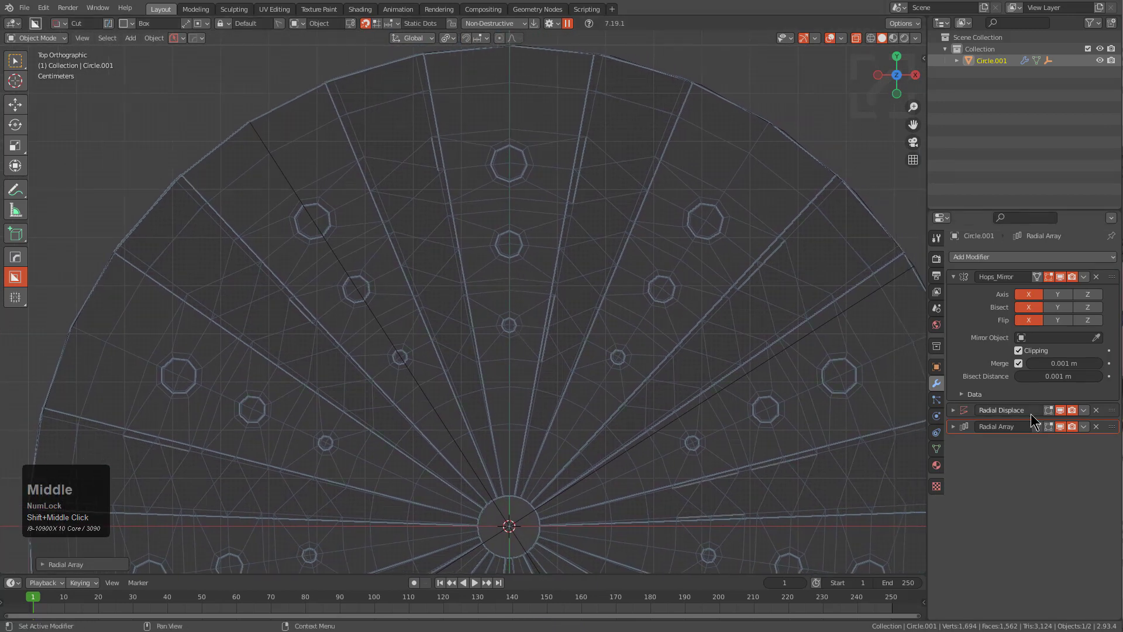
click(1097, 410)
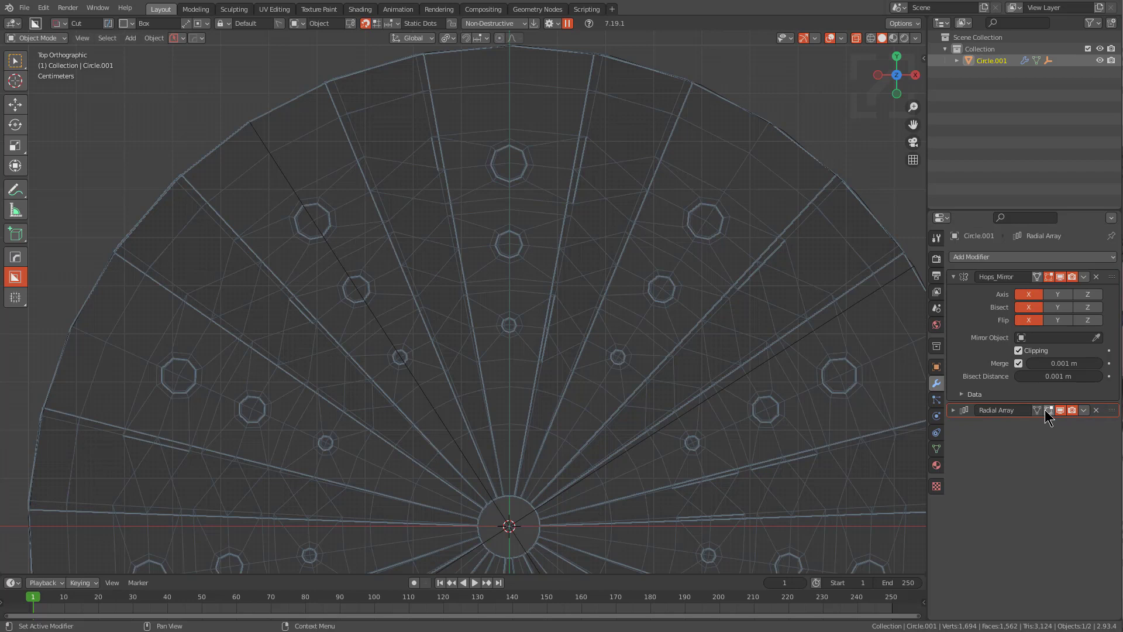
click(1038, 410)
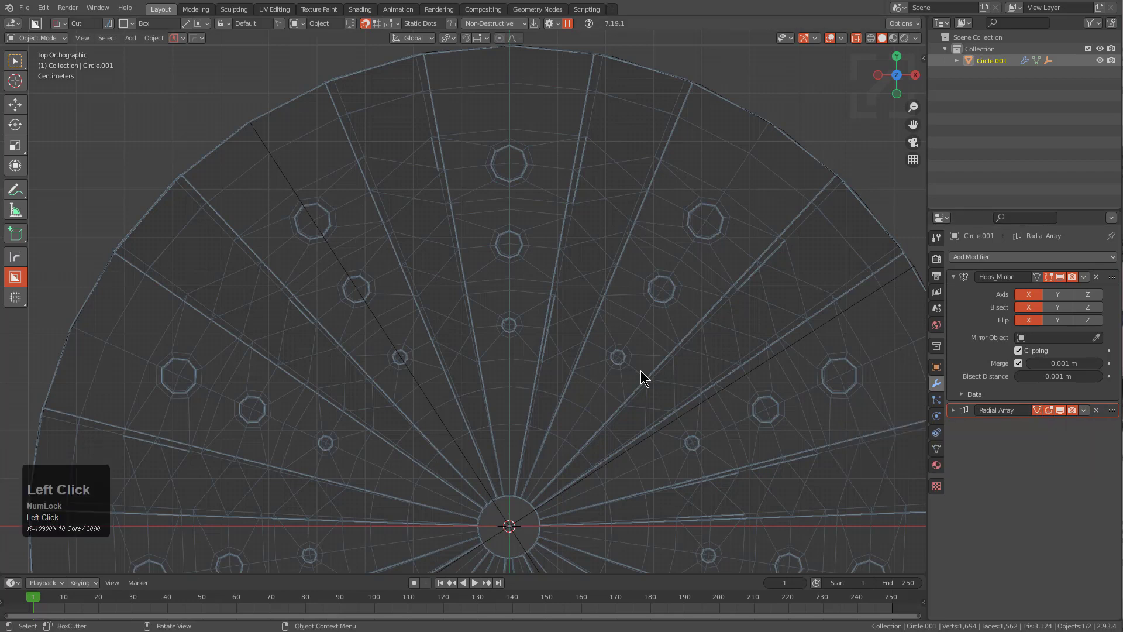
Enter Edit Mode with vertex selection and select the vertex loop along the wedge's overlapping side edge
key(Tab)
shift+middle_drag(487, 310, 525, 305)
key(1)
alt+click(436, 255)
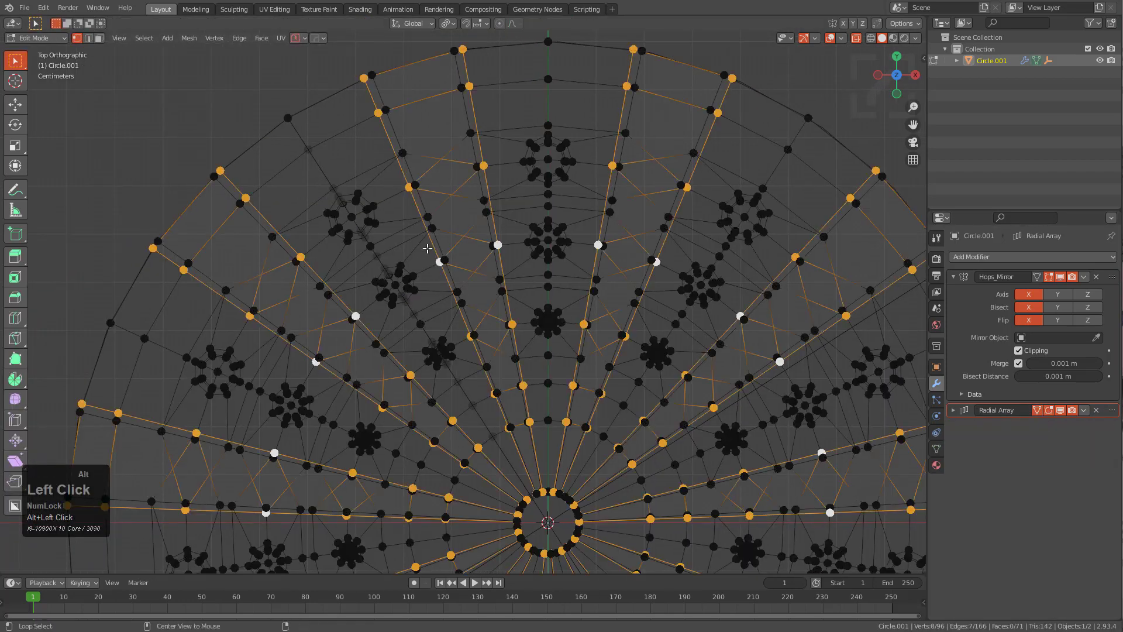
key(x)
click(525, 289)
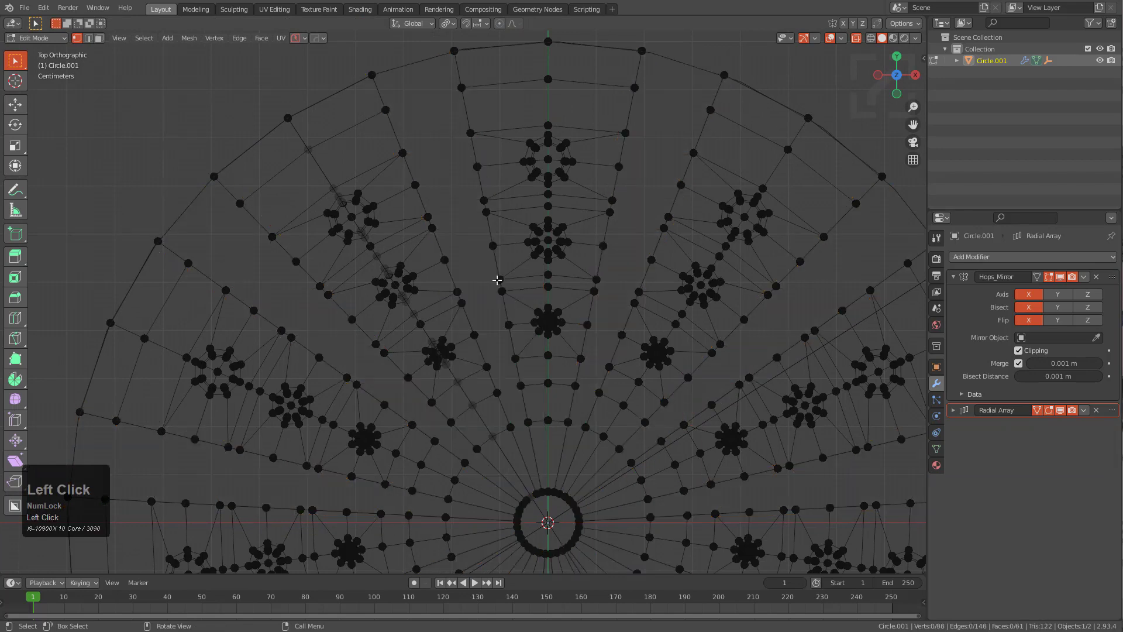
key(ctrl+z)
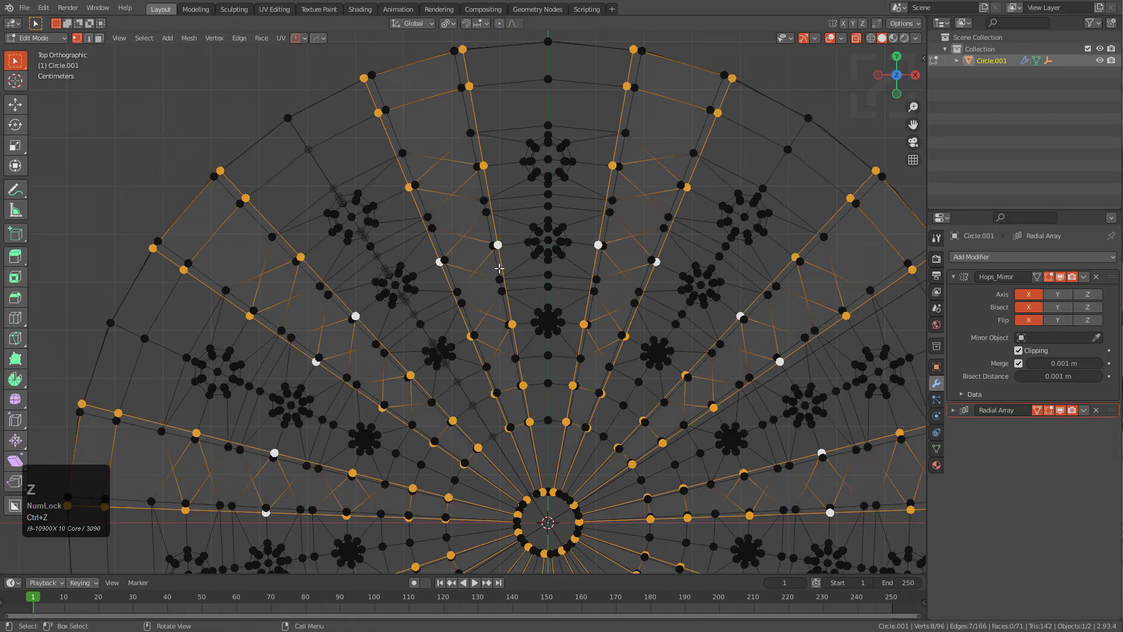
Rotate the selected side loop around the 3D cursor until it lines up with the neighbouring segment's side
key(period)
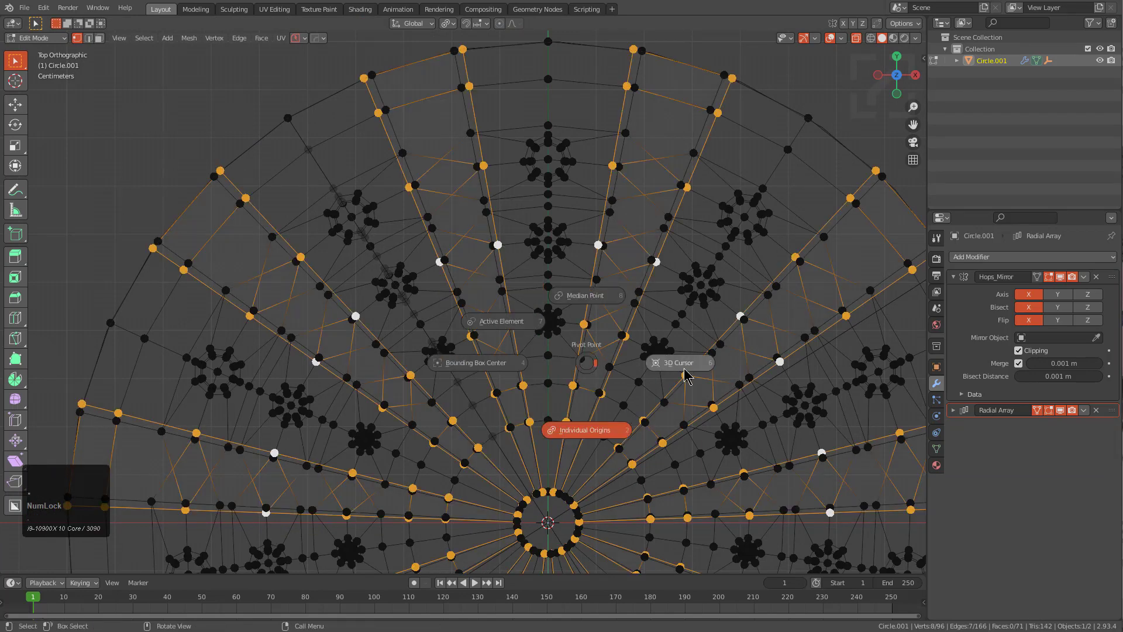
click(672, 366)
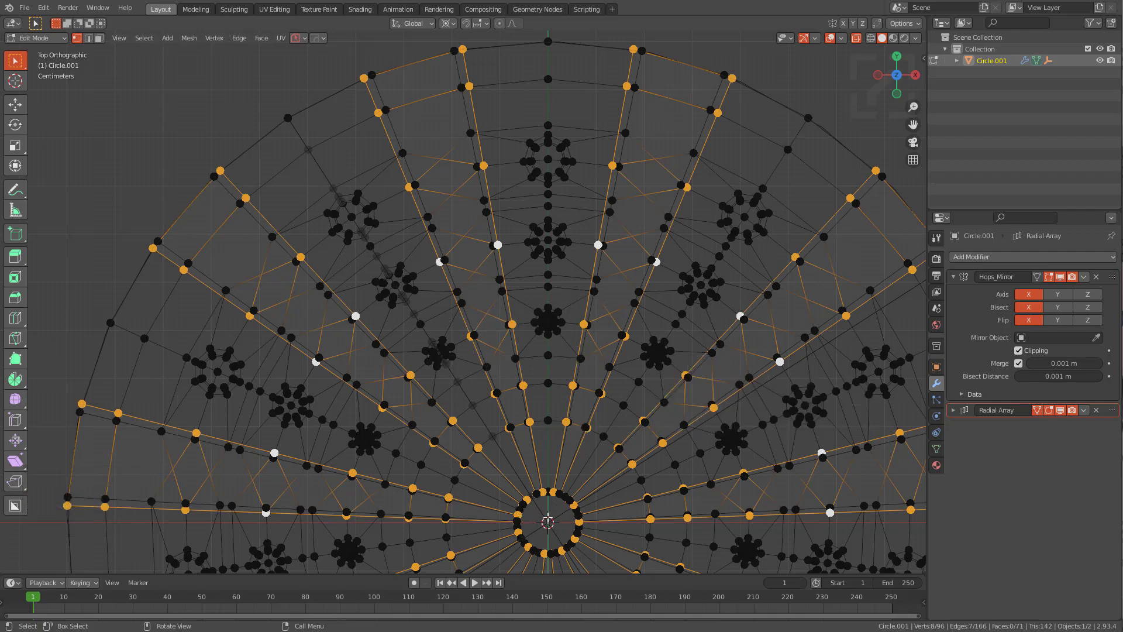
scroll(572, 331, up, 5)
scroll(476, 230, up, 2)
key(r)
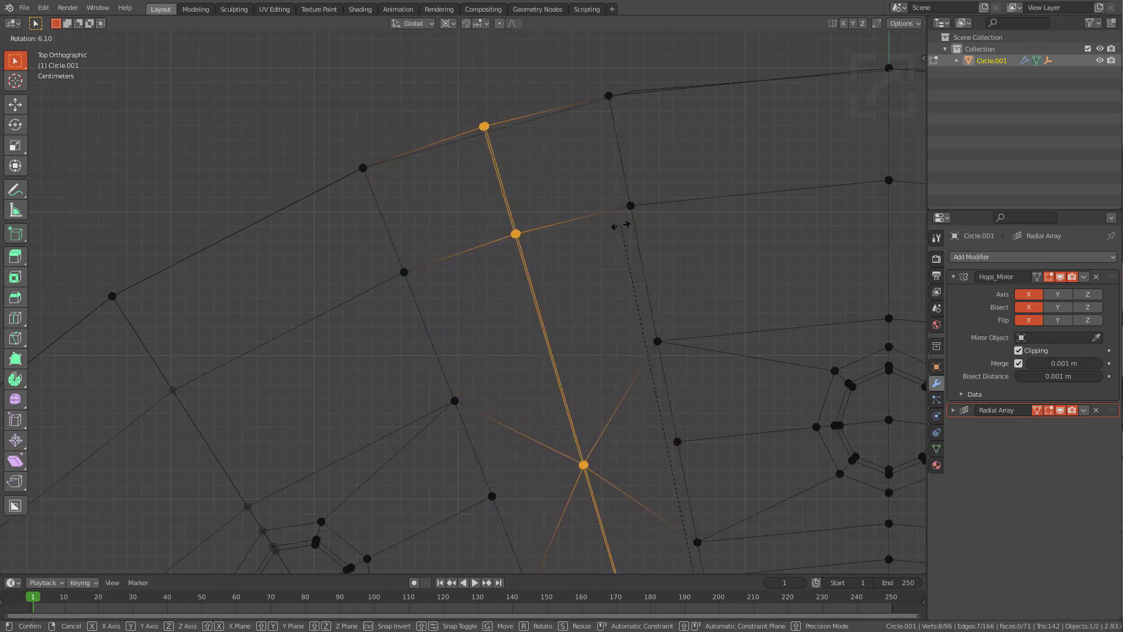
key(shift)
shift+click(614, 227)
Add a Weld modifier to the arrayed disc in All mode with a merge threshold of 0.0001 m
scroll(626, 283, down, 10)
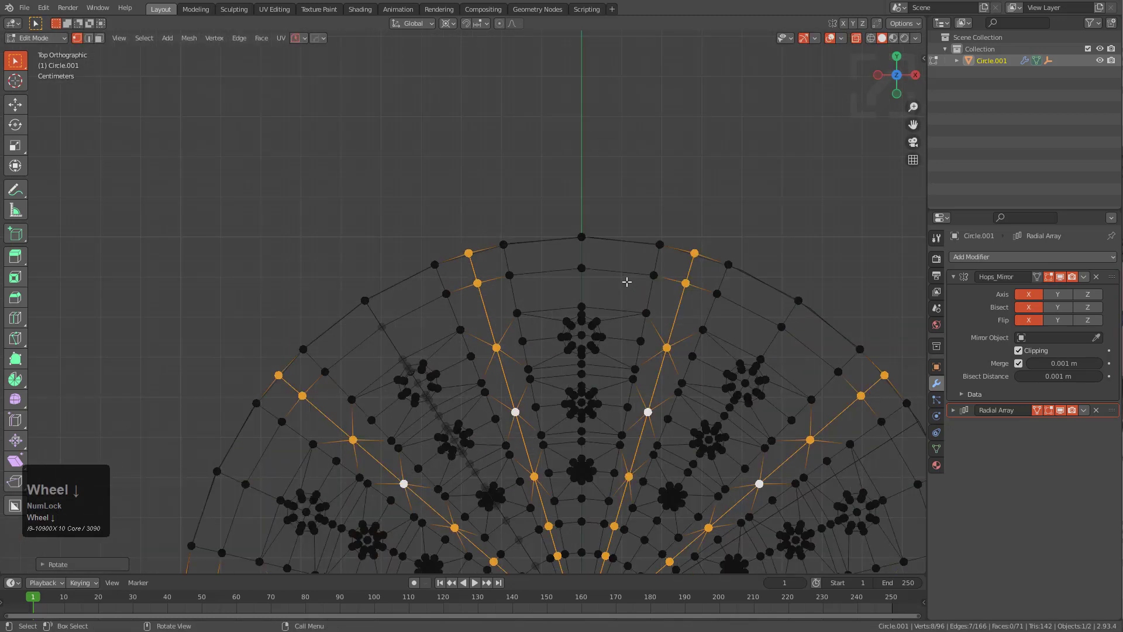
shift+middle_drag(562, 345, 518, 264)
scroll(552, 265, up, 4)
key(Tab)
key(q)
mouse_move(576, 263)
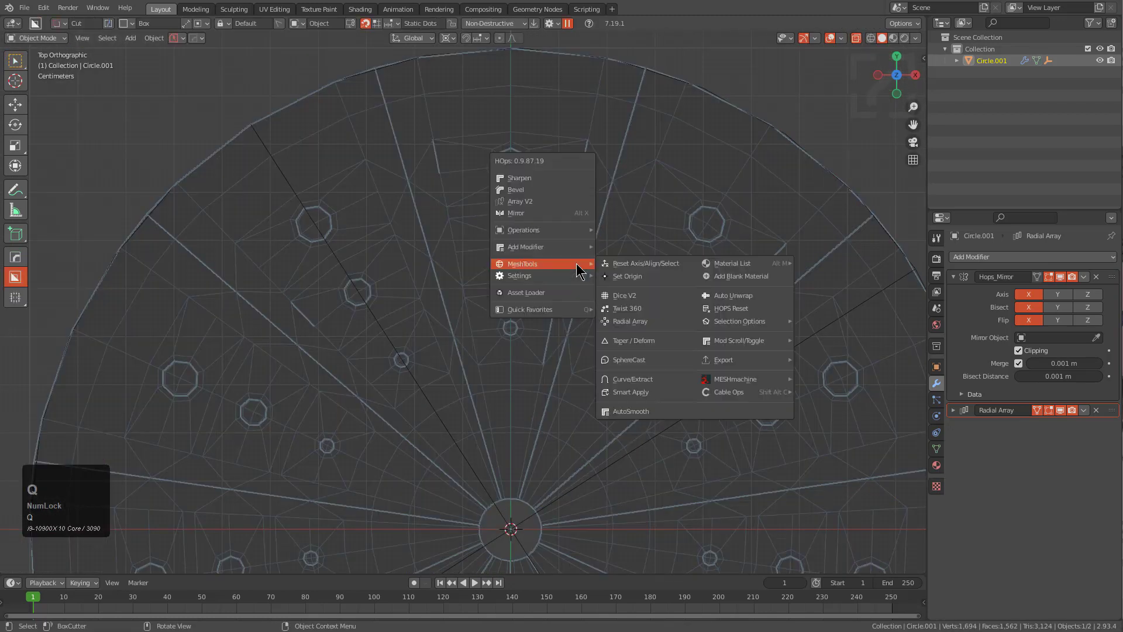
click(725, 281)
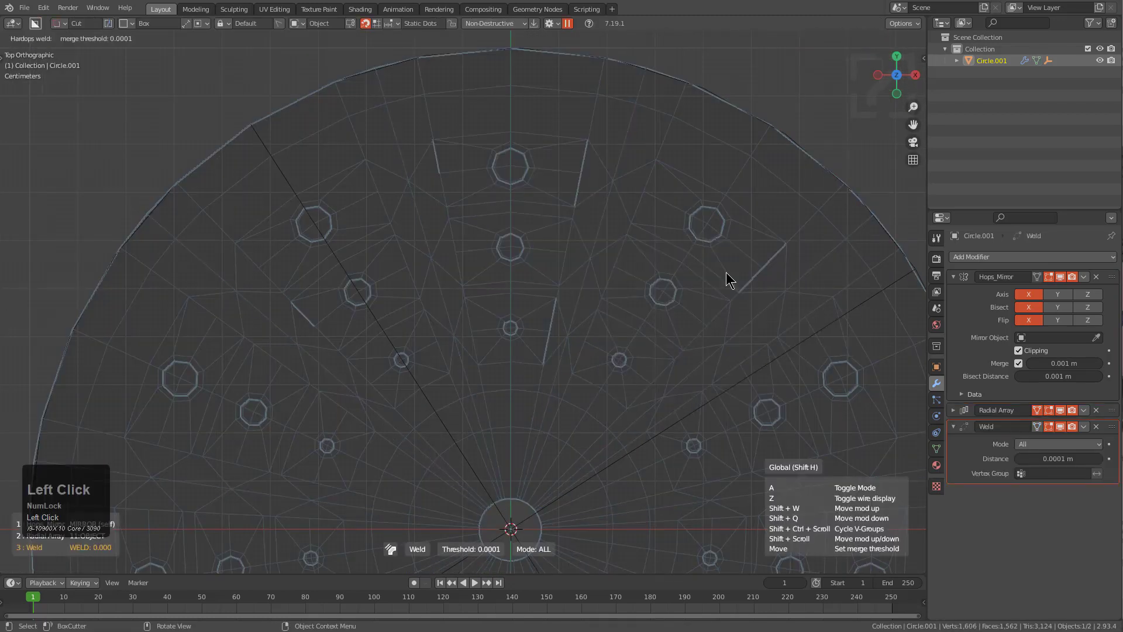
click(725, 272)
Turn off X-ray and hide the Radial Empty that surrounds the disc
scroll(588, 266, down, 1)
shift+middle_drag(533, 301, 545, 258)
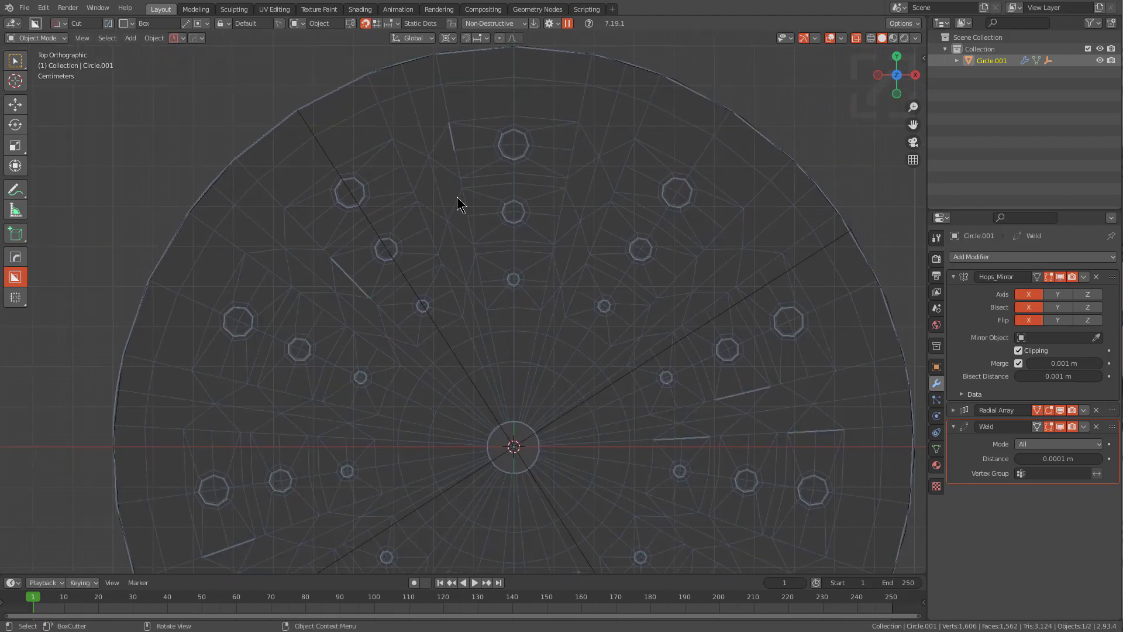
scroll(448, 276, down, 2)
key(alt+z)
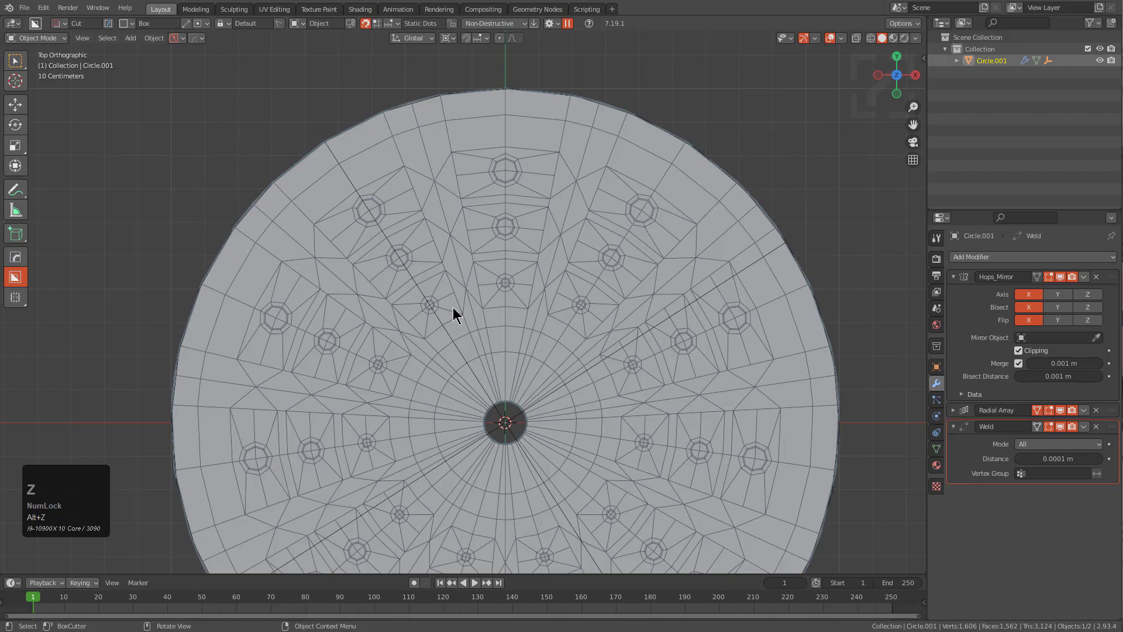
scroll(454, 307, up, 2)
middle_drag(492, 323, 553, 265)
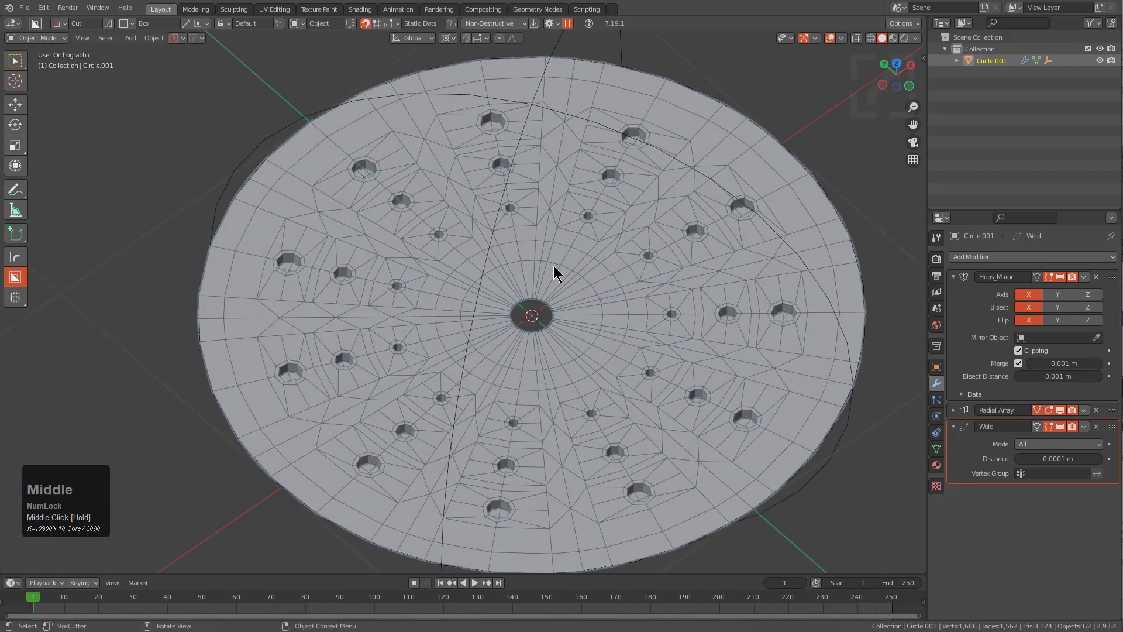
click(539, 97)
key(h)
Duplicate the disc in place and hide the duplicate as a backup with its modifiers
click(572, 173)
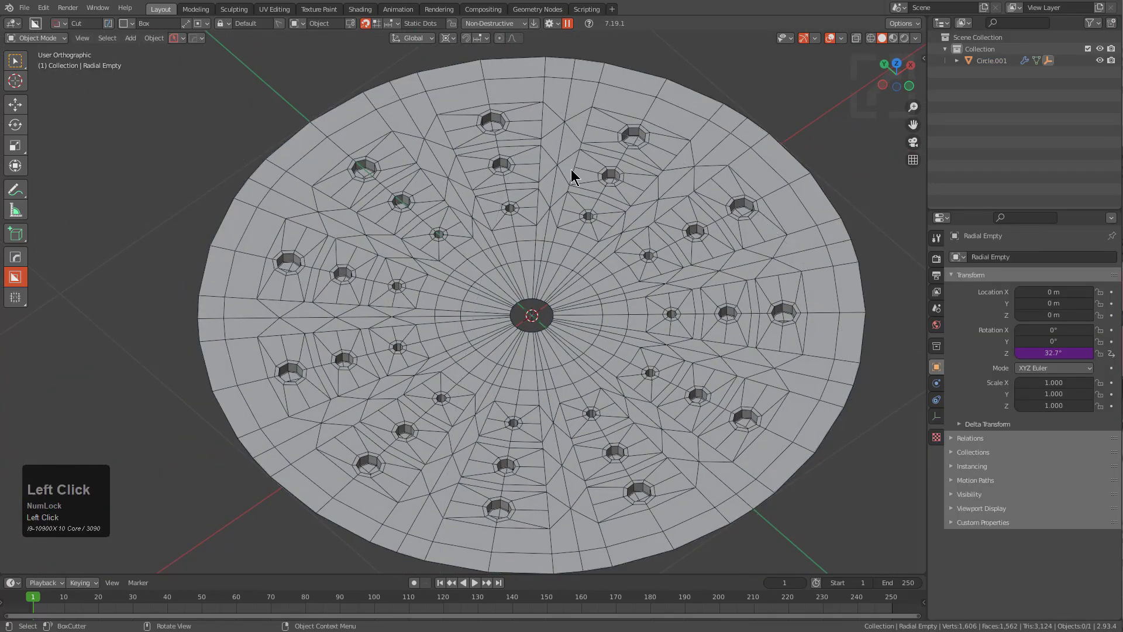
key(shift+d)
right_click(602, 226)
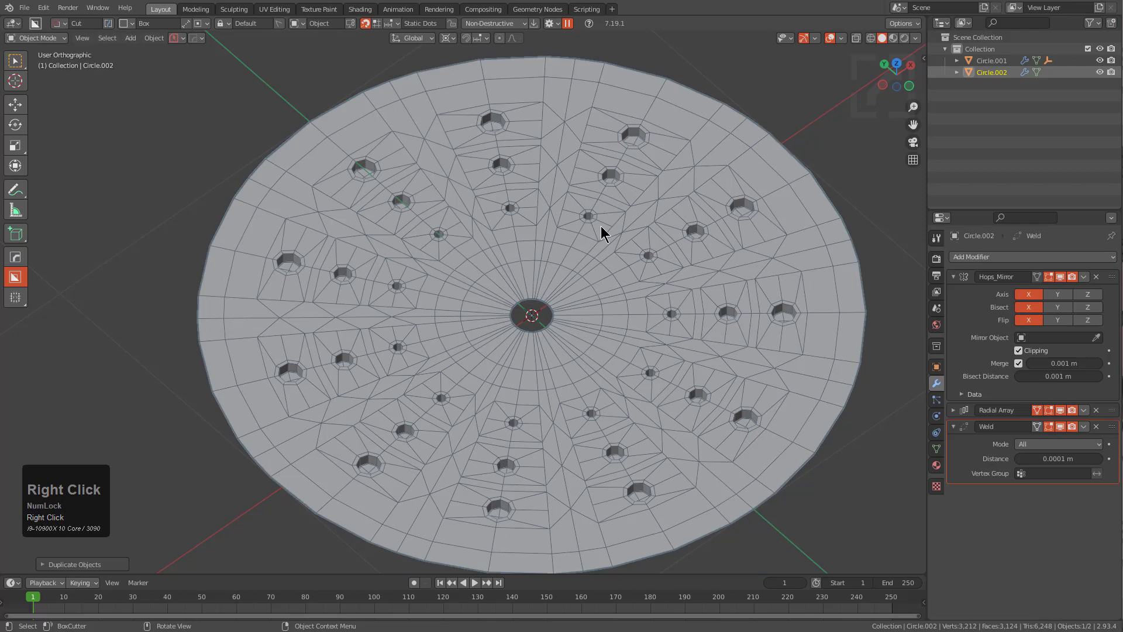
key(h)
Convert the original disc to a plain mesh with its modifiers applied
click(588, 240)
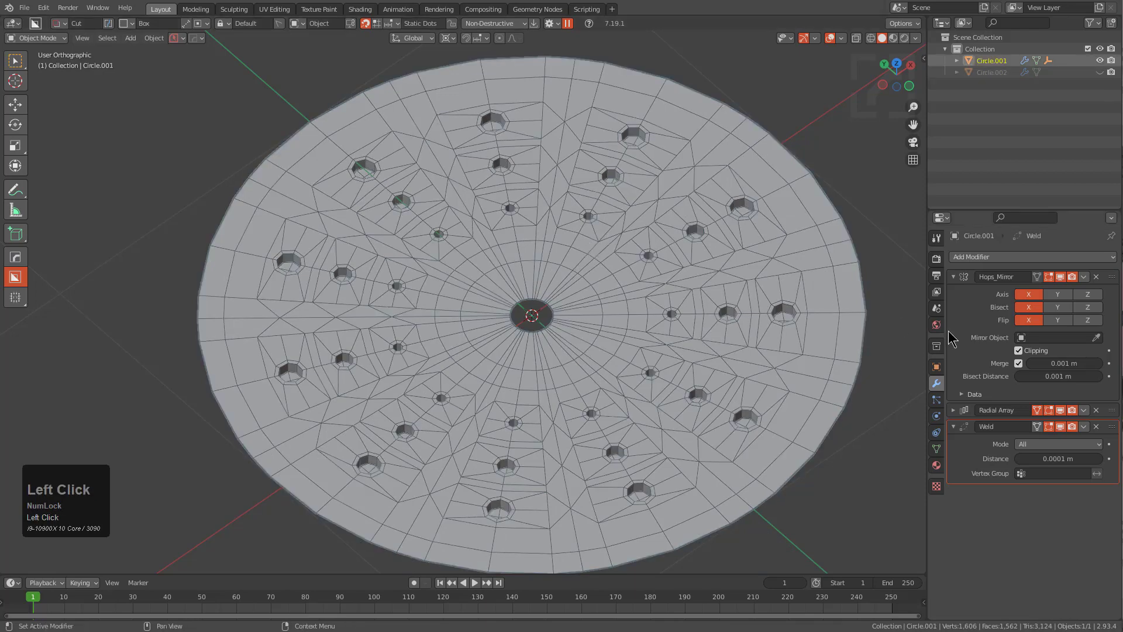
key(ctrl+a)
click(603, 436)
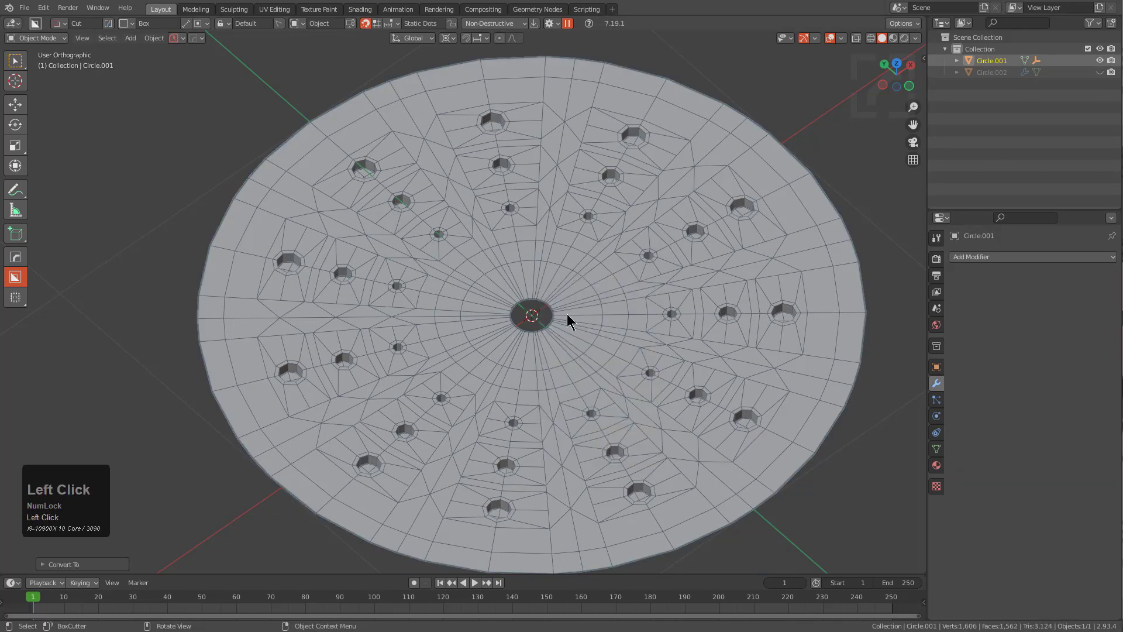
Enter Edit Mode on the disc, select the whole mesh and reduce the selection to its boundary loops
key(Tab)
key(a)
key(shift+grave)
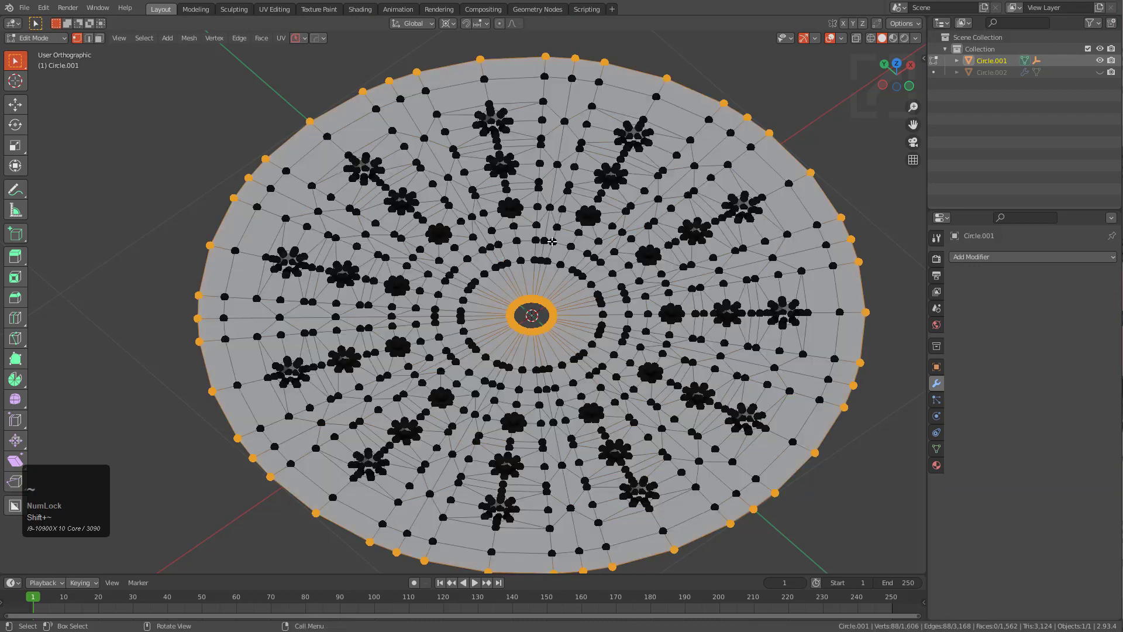
key(a)
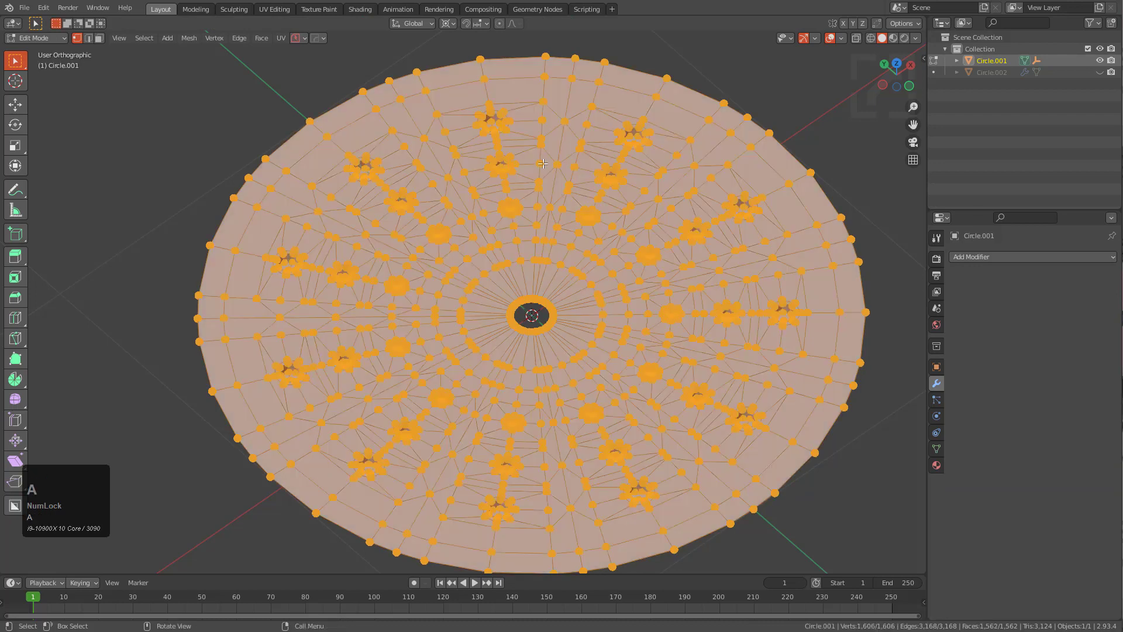
click(188, 38)
mouse_move(144, 38)
mouse_move(202, 222)
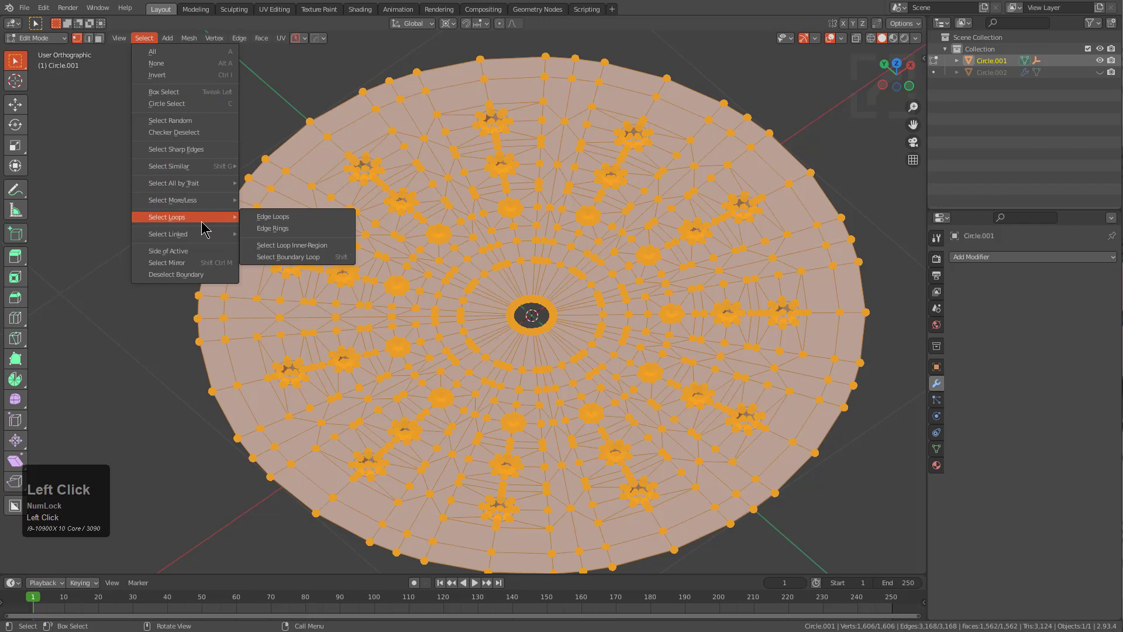
click(296, 258)
key(alt+z)
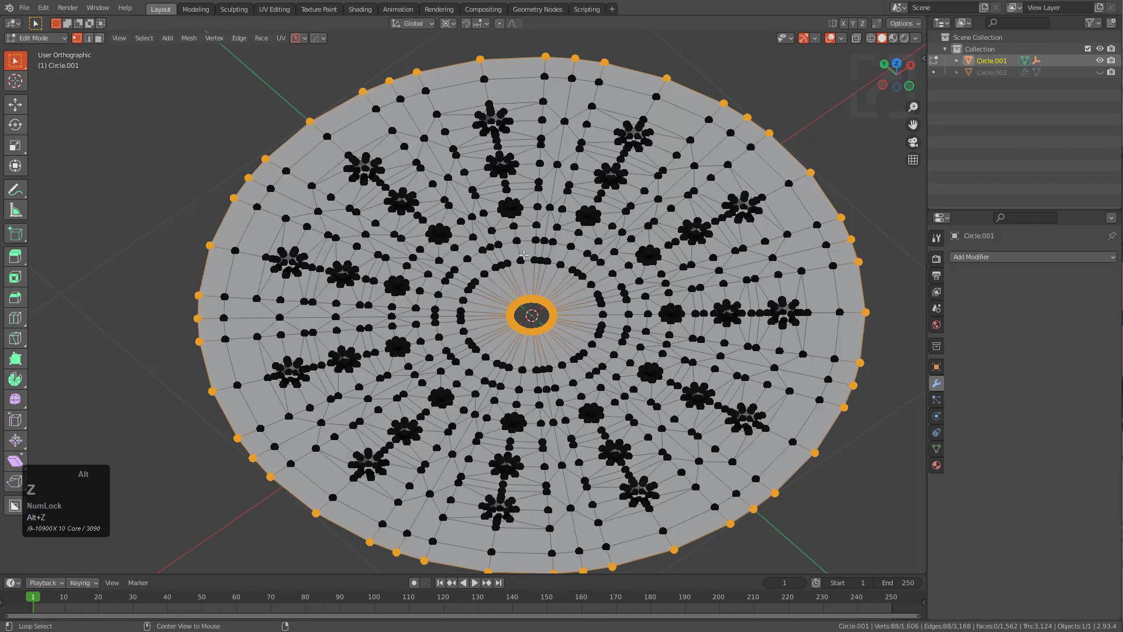
key(alt+z)
Select only the disc's outer rim loop and try evening it out with the LoopTools Circle operation
middle_drag(555, 274, 497, 268)
key(alt+a)
alt+click(763, 108)
scroll(381, 298, down, 1)
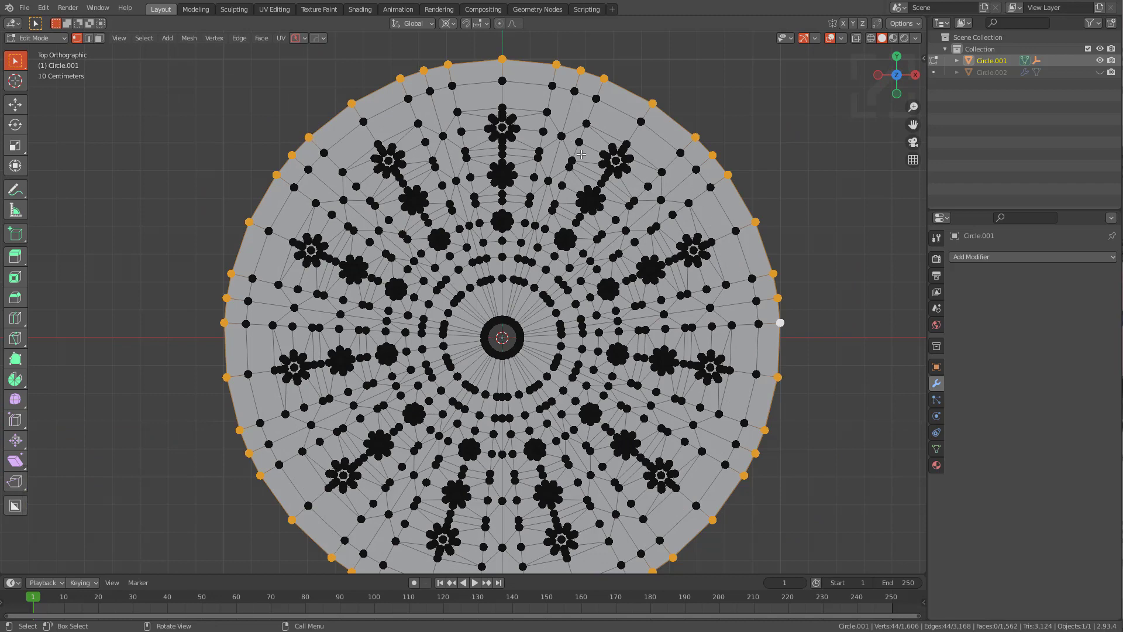
right_click(604, 96)
mouse_move(609, 124)
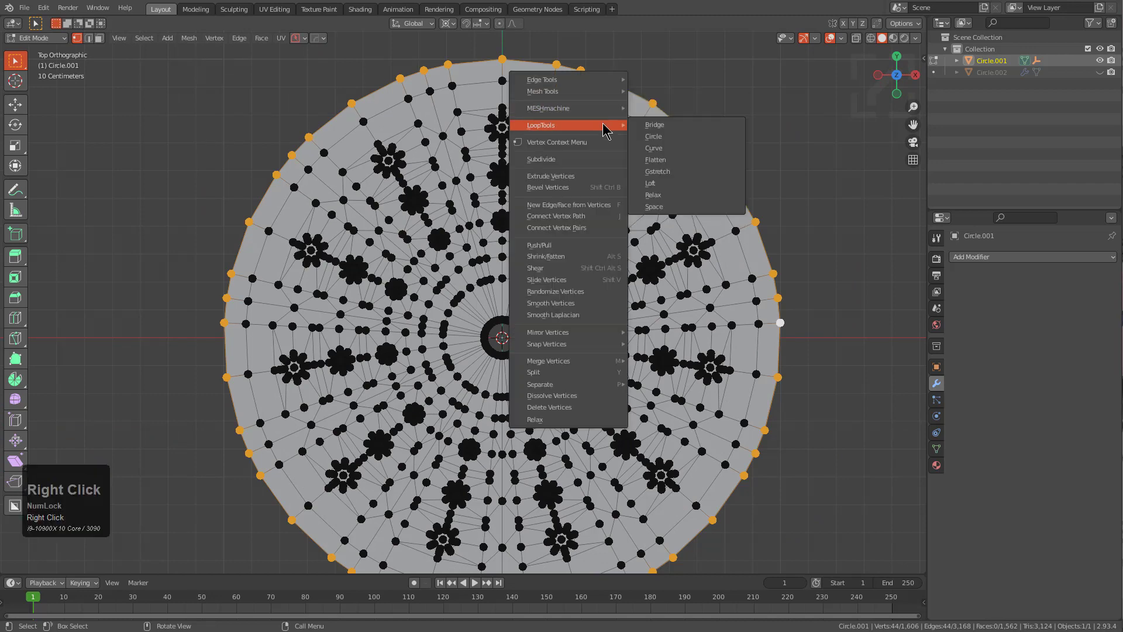
click(674, 138)
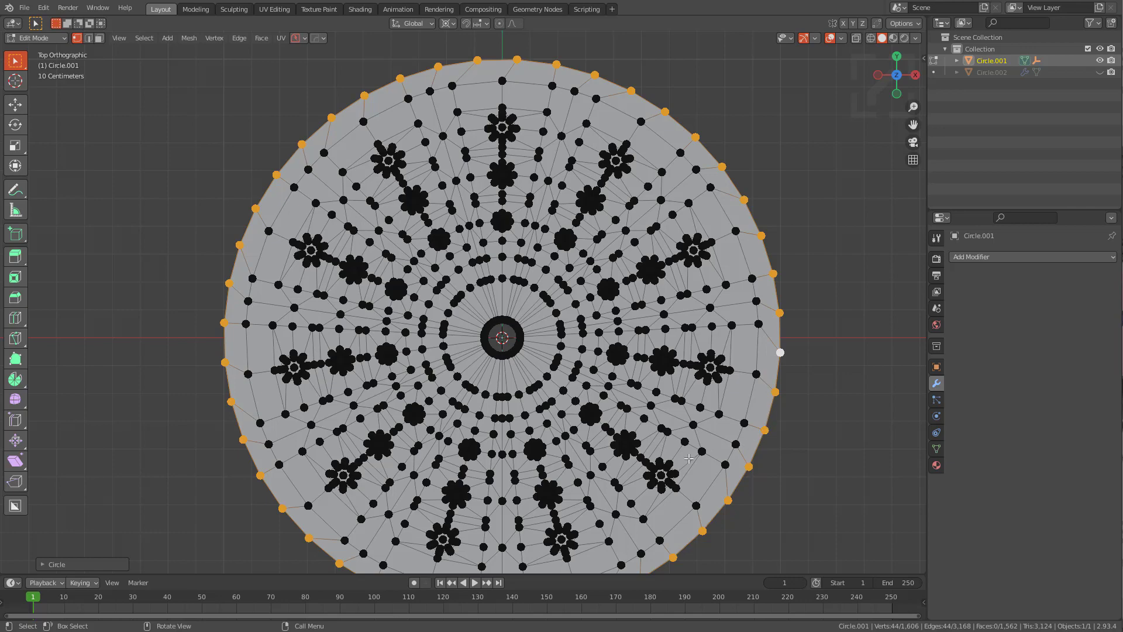
Try extruding the evened outer rim loop downward along Z to form a side wall
middle_drag(684, 447, 708, 345)
scroll(708, 345, up, 1)
key(e)
key(z)
click(718, 384)
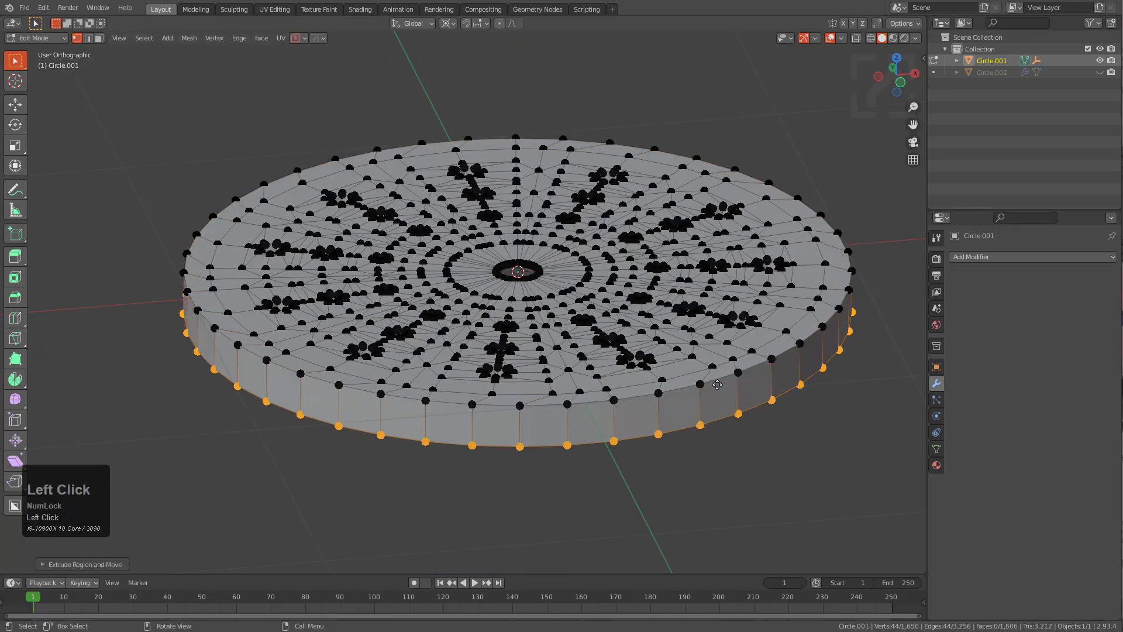
middle_drag(717, 385, 670, 370)
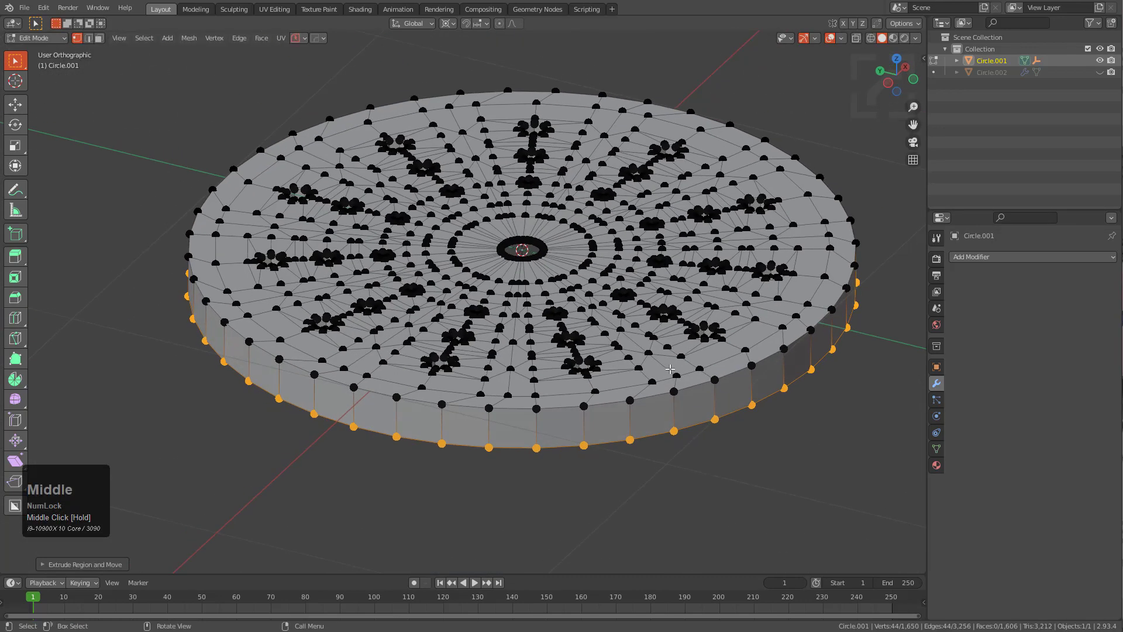
Expand the selection to the extruded rim wall, isolate it in X-ray top view and deselect everything
key(KP_7)
key(alt+z)
middle_drag(574, 326, 578, 249)
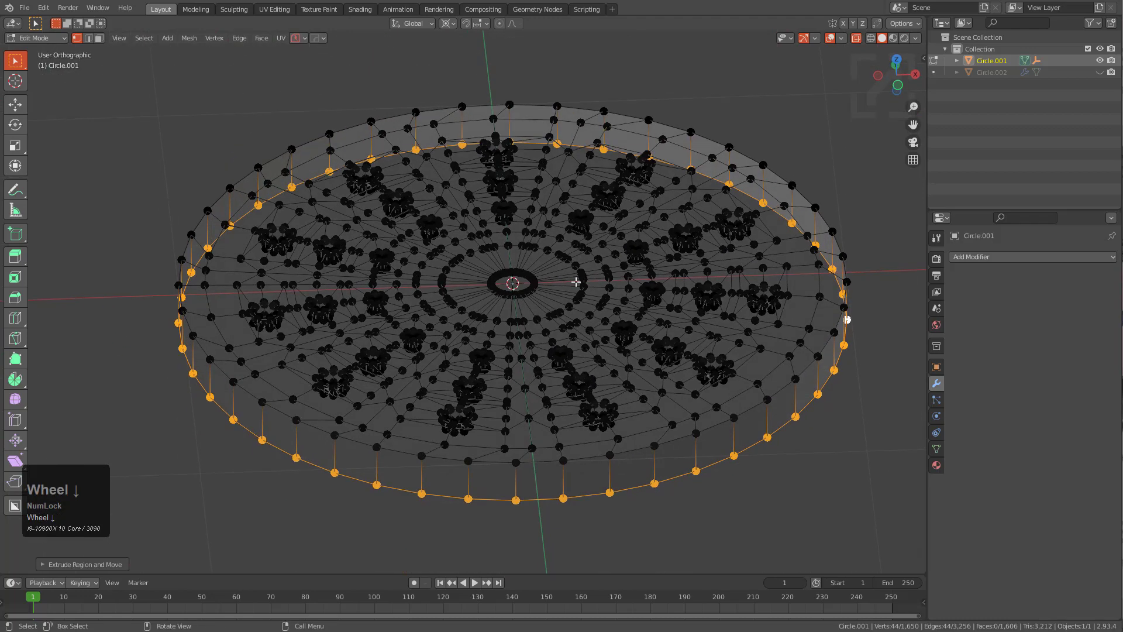
key(ctrl+KP_Add)
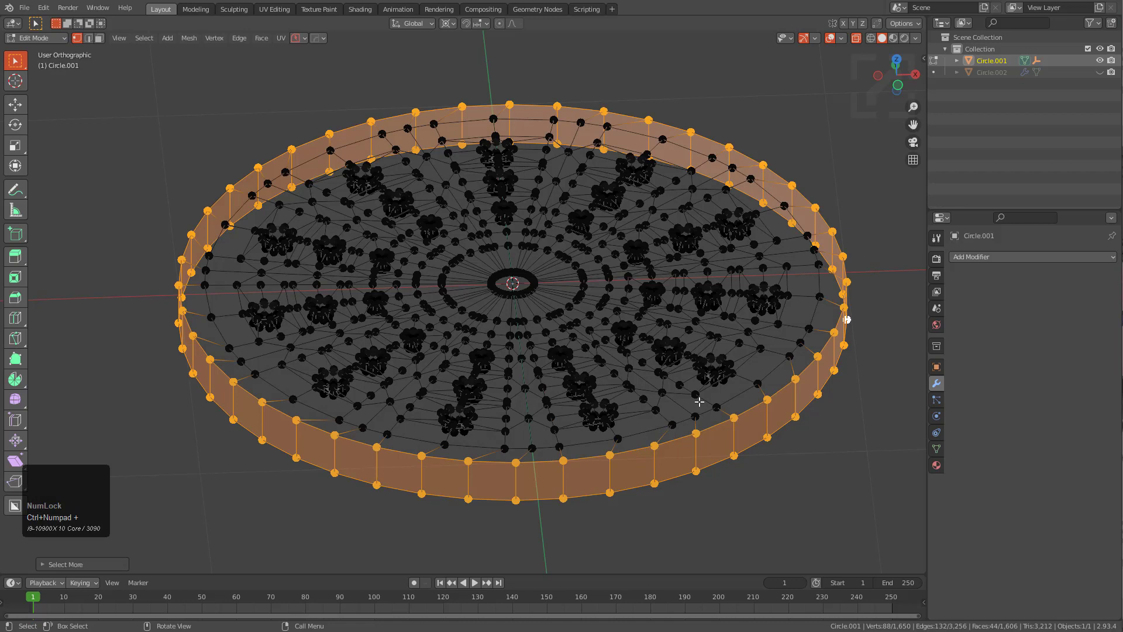
key(shift+h)
key(KP_7)
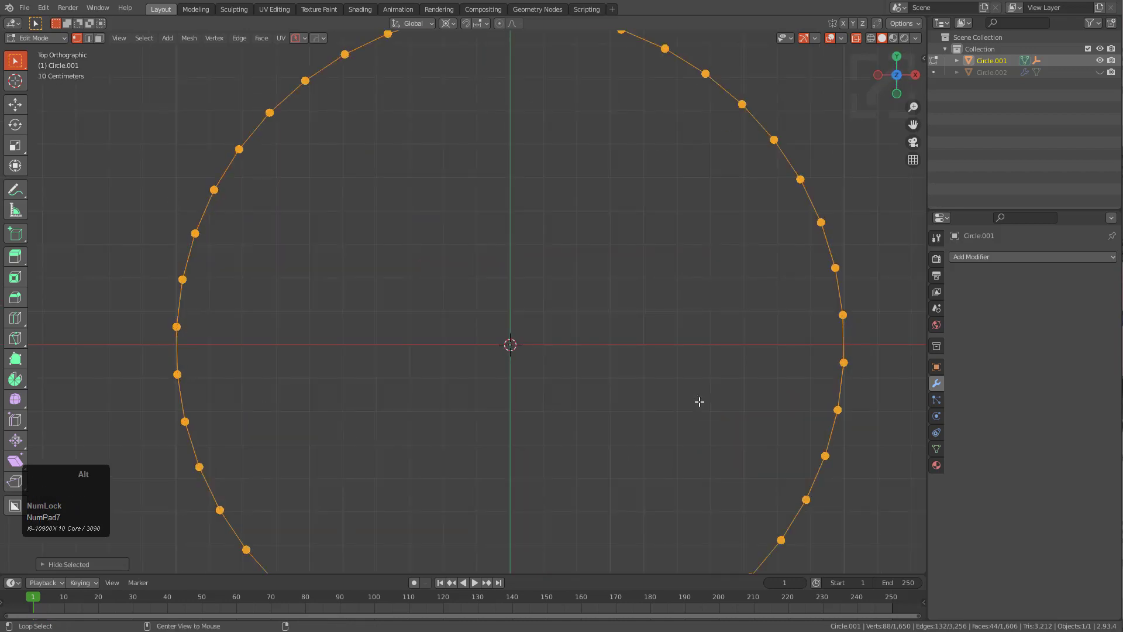
key(alt+a)
scroll(667, 365, down, 3)
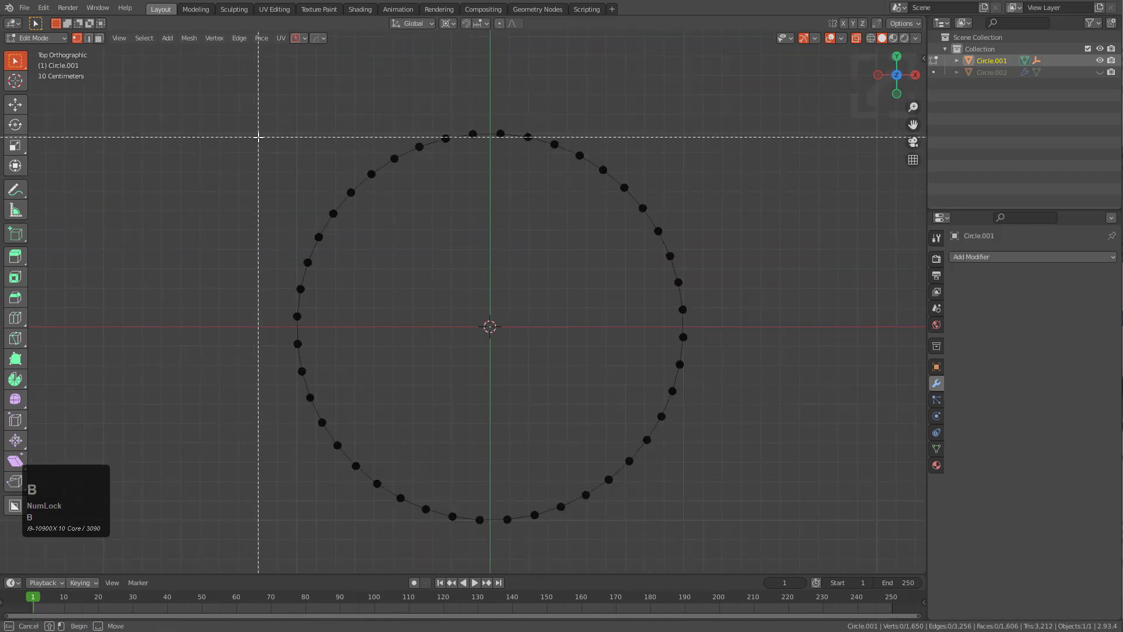
Box-select the upper vertices of the isolated rim, clear them and undo back to before the rim's circle operation
drag(258, 135, 801, 340)
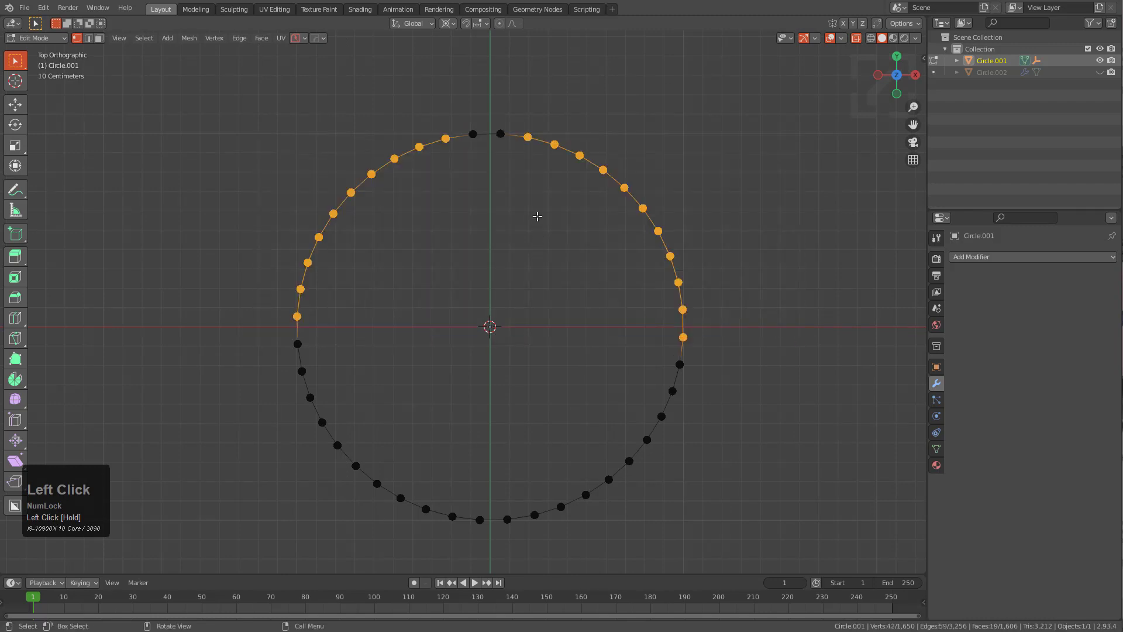
key(alt+a)
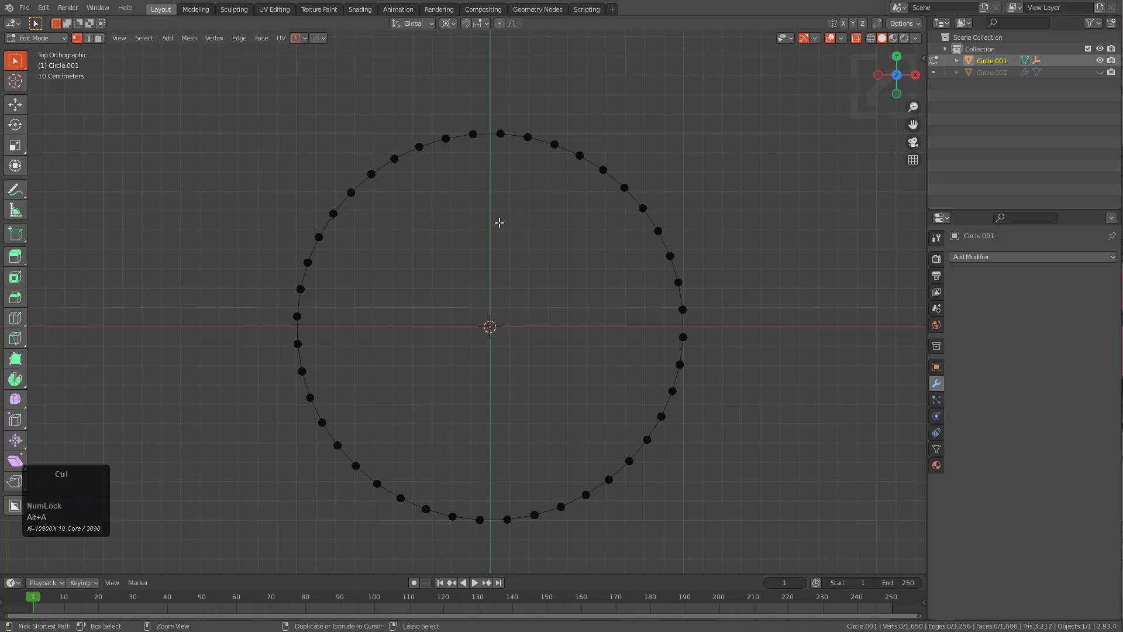
key(ctrl+z)
key(ctrl+z)
key(ctrl+z)
key(ctrl+z)
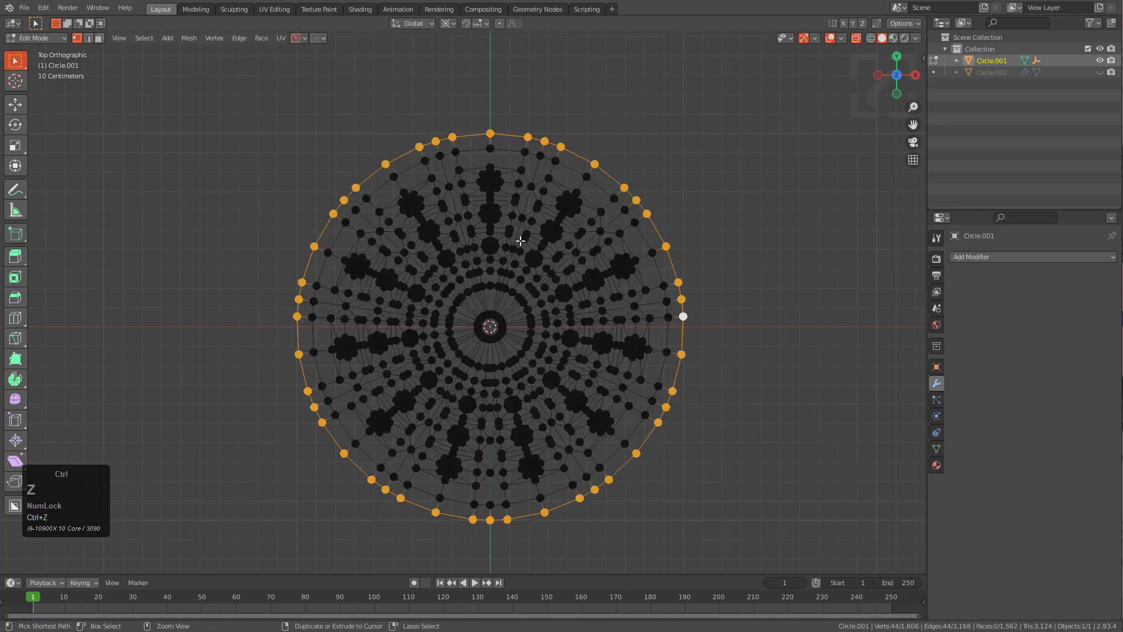
Try extruding the unevenly spaced outer rim loop downward along Z into a side wall
middle_drag(514, 244, 504, 341)
scroll(503, 341, up, 2)
key(e)
key(z)
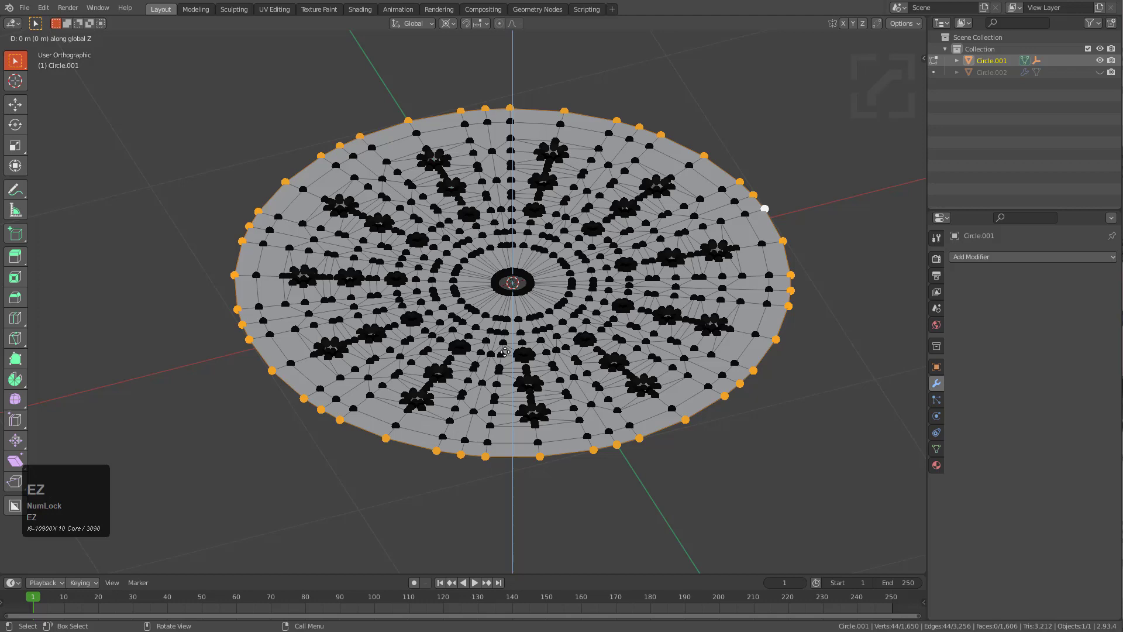
click(510, 382)
Isolate the extruded wall of the uneven rim and examine its vertex spacing from the top with nothing selected
key(alt+z)
key(ctrl+KP_Add)
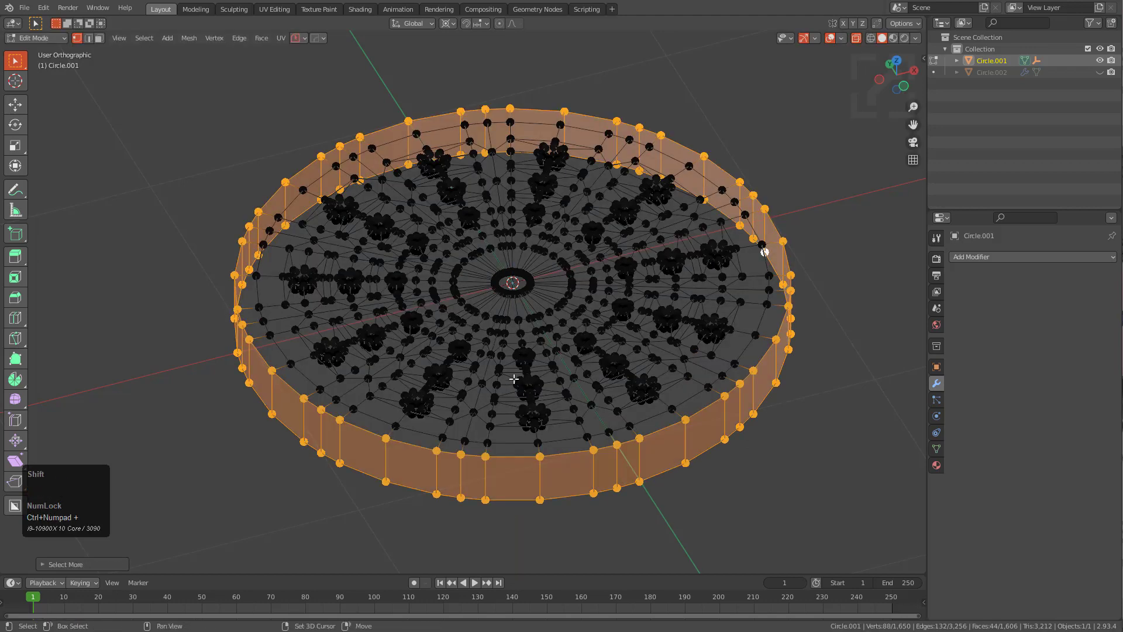
key(shift+h)
key(KP_7)
key(alt+a)
scroll(507, 365, down, 1)
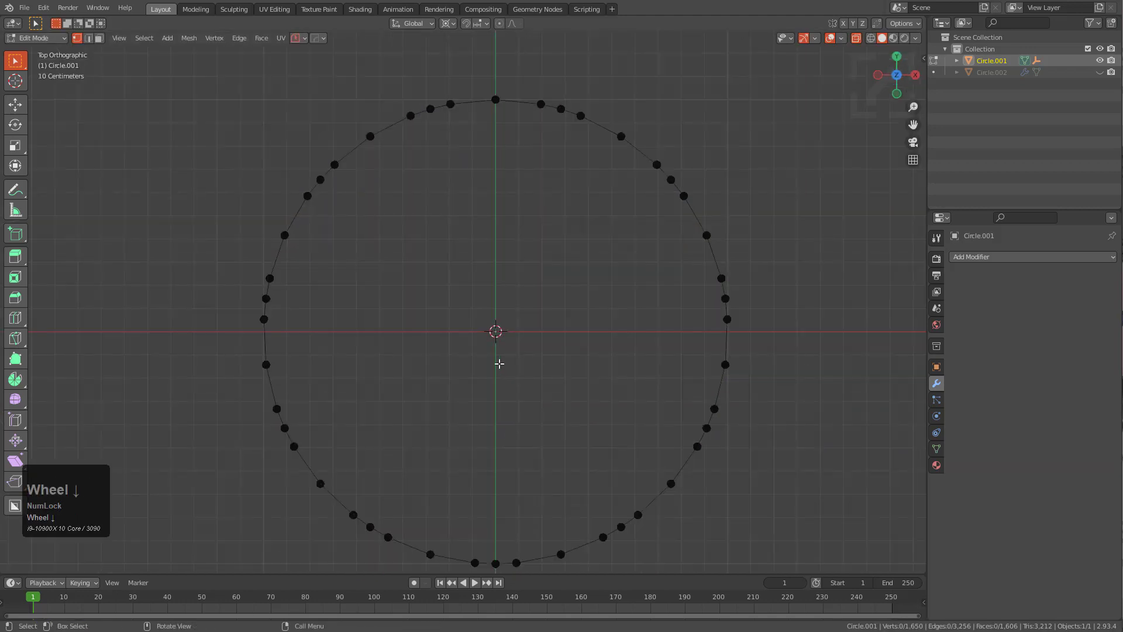
Undo the wall isolation and the rim extrusion, returning to the flat-edged disc in shaded view
key(ctrl+z)
key(ctrl+z)
key(ctrl+z)
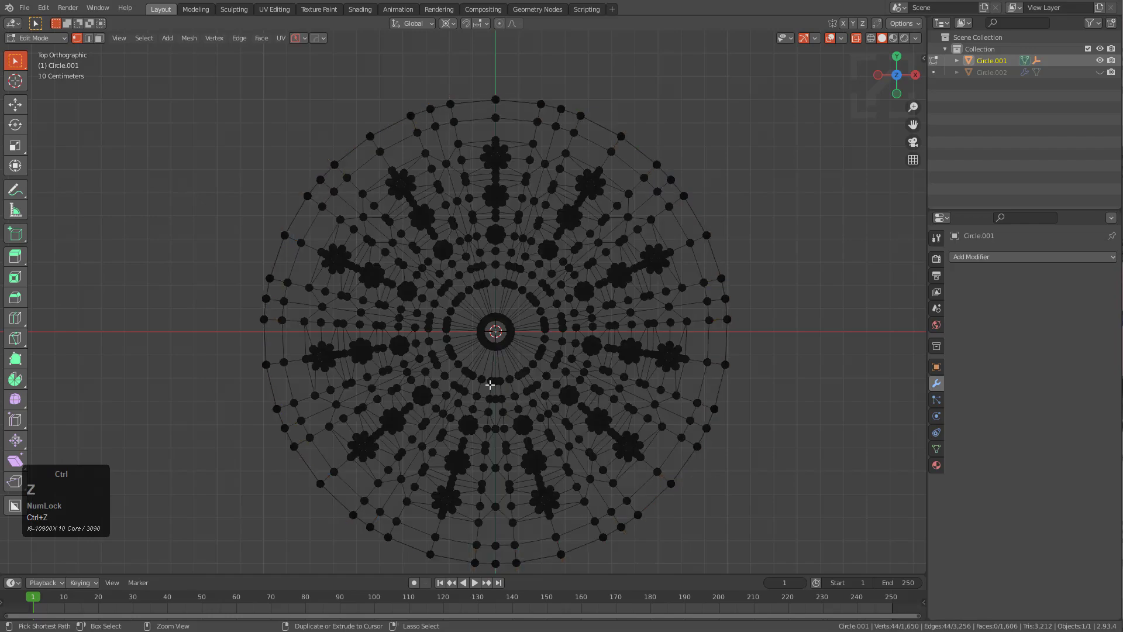
key(alt+z)
middle_drag(496, 443, 515, 374)
key(ctrl+z)
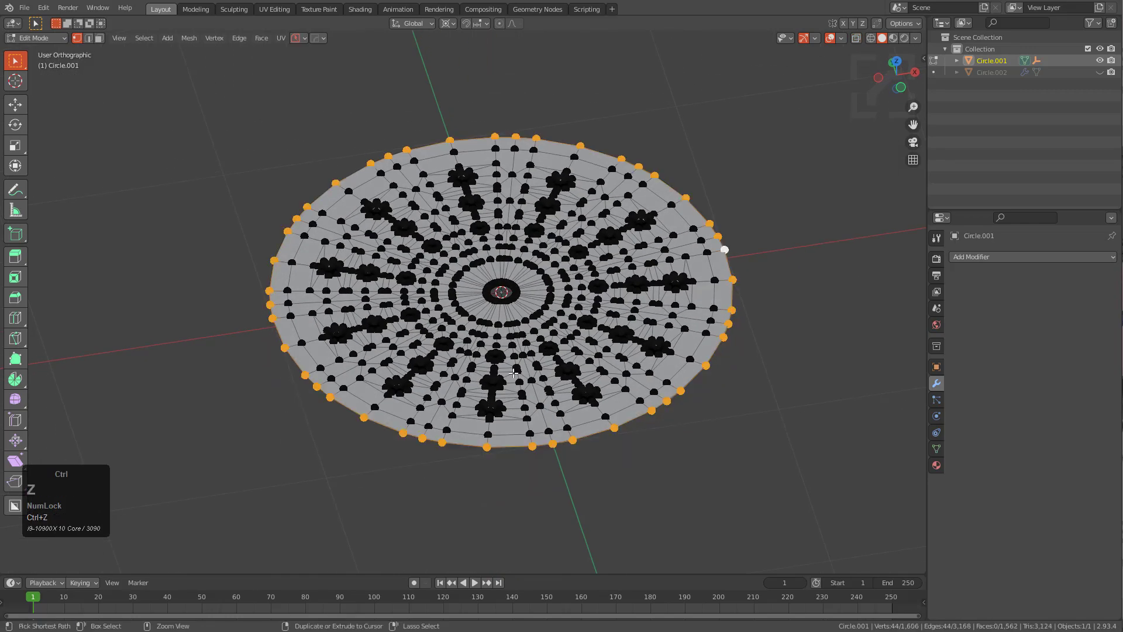
key(ctrl+z)
Try symmetrizing the disc across X in X-ray top view, then undo it and clear the rim selection
alt+click(570, 445)
key(KP_7)
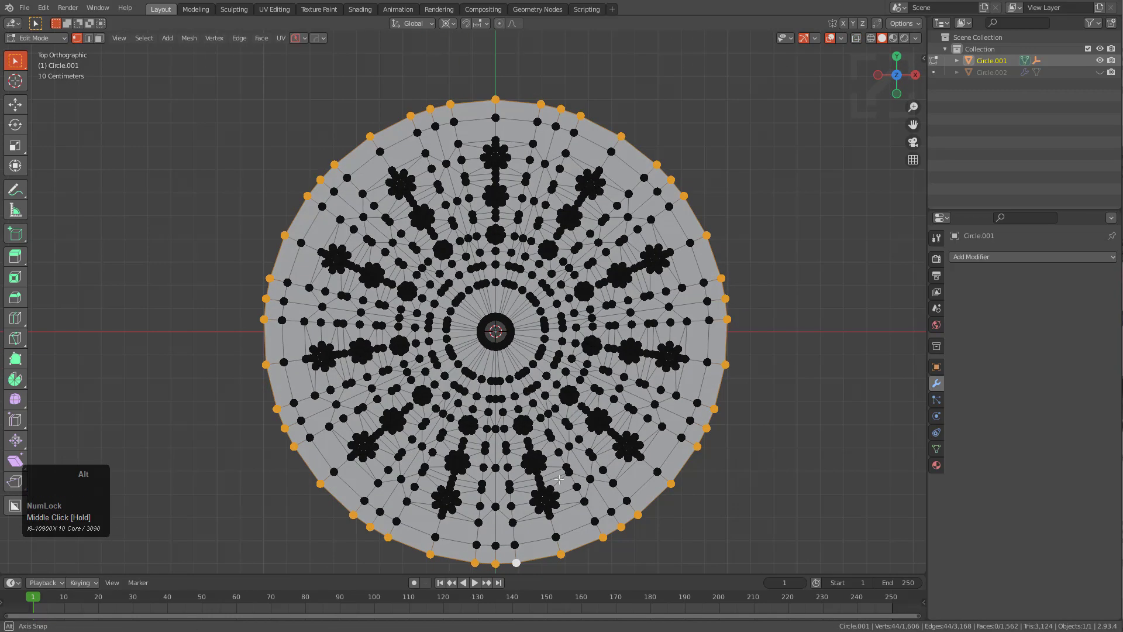
key(alt+z)
click(513, 339)
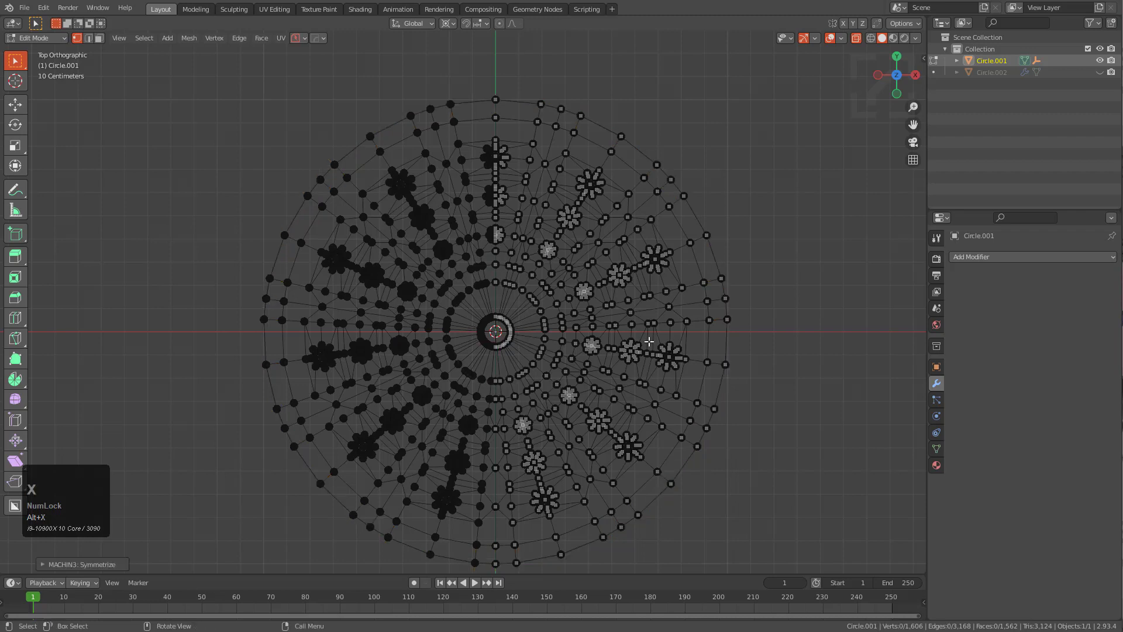
key(ctrl+z)
key(ctrl+z)
key(ctrl+z)
key(ctrl+z)
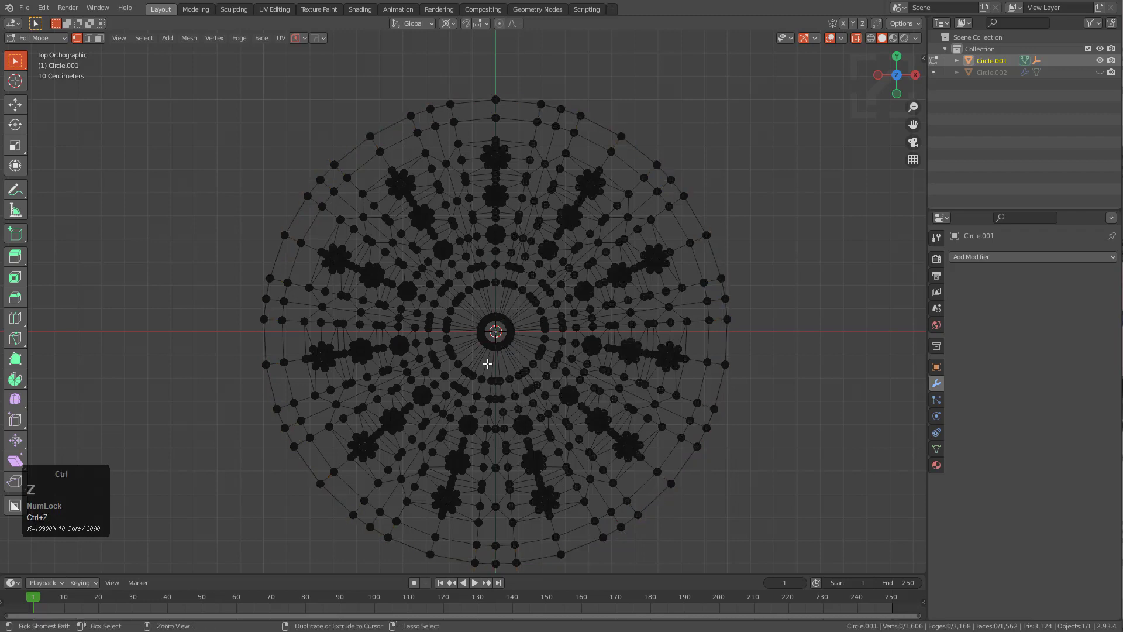
Symmetrize the disc across X and reshape its outer rim loop with the LoopTools Circle operation
key(alt+x)
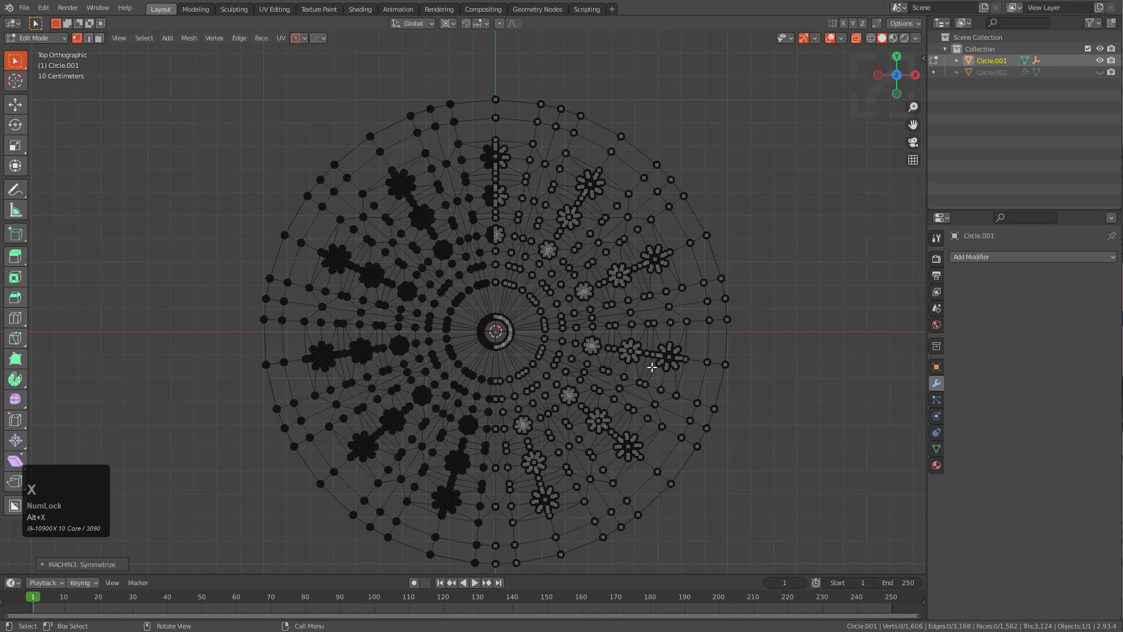
alt+click(604, 130)
right_click(618, 132)
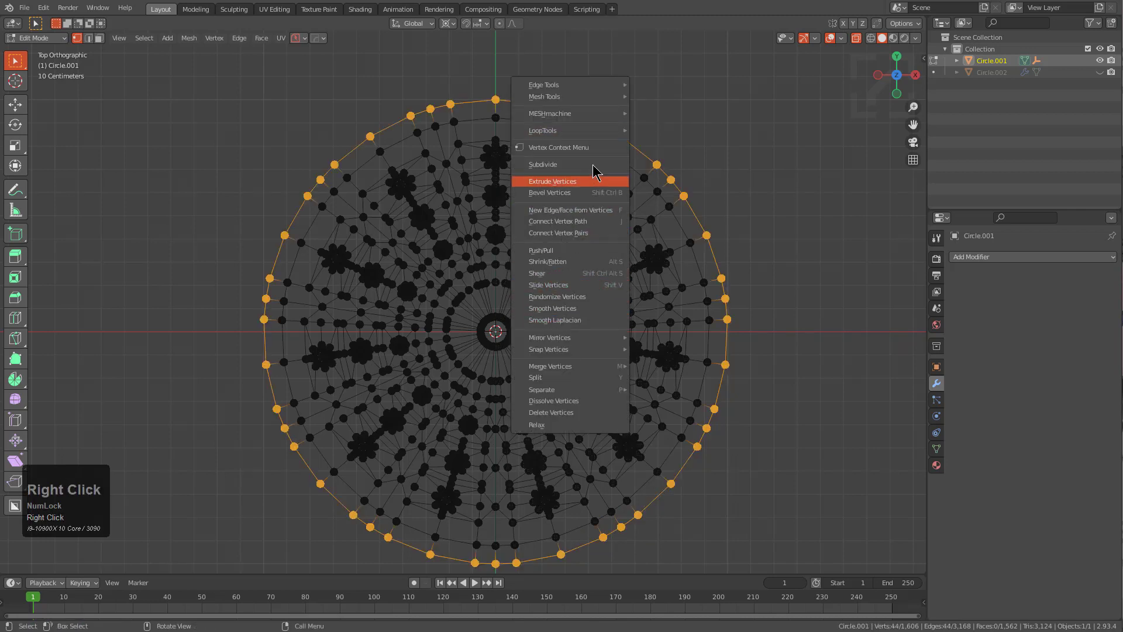
mouse_move(612, 128)
drag(615, 130, 679, 151)
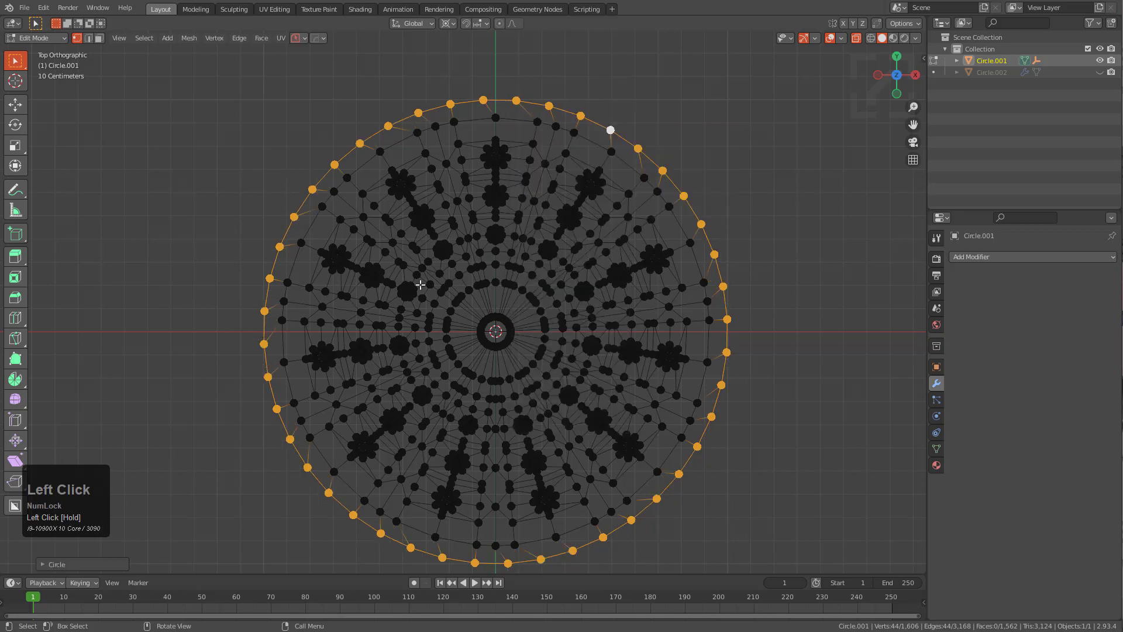
Symmetrize the disc's -X half onto the +X half and merge the three crowded rim vertices around the +Y axis
key(alt+x)
key(x)
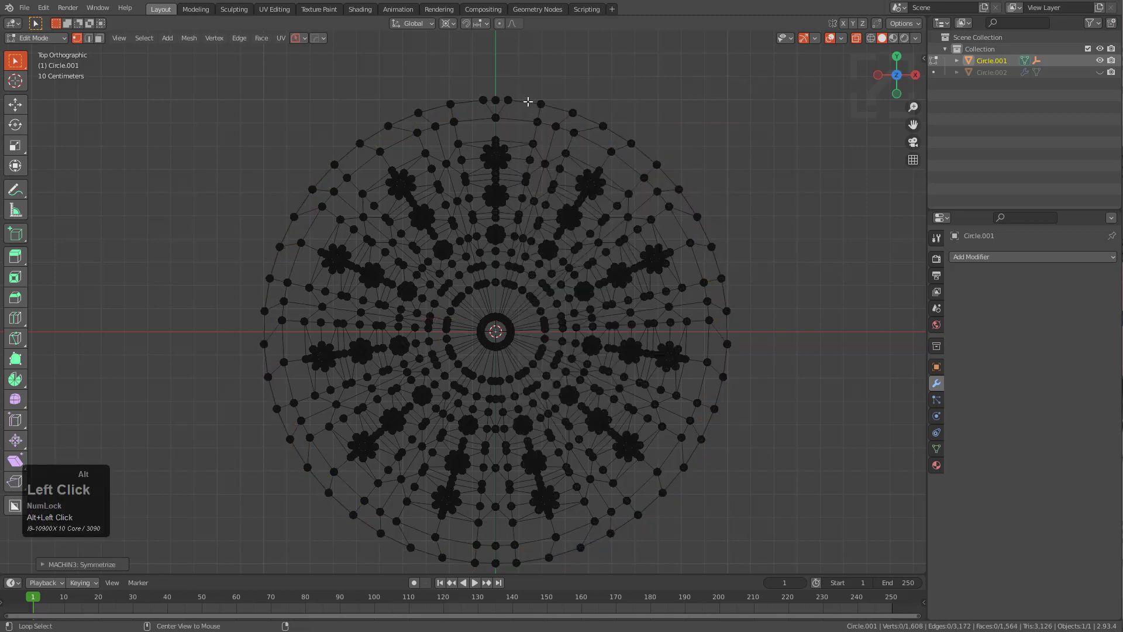
alt+click(528, 102)
click(496, 96)
shift+click(483, 100)
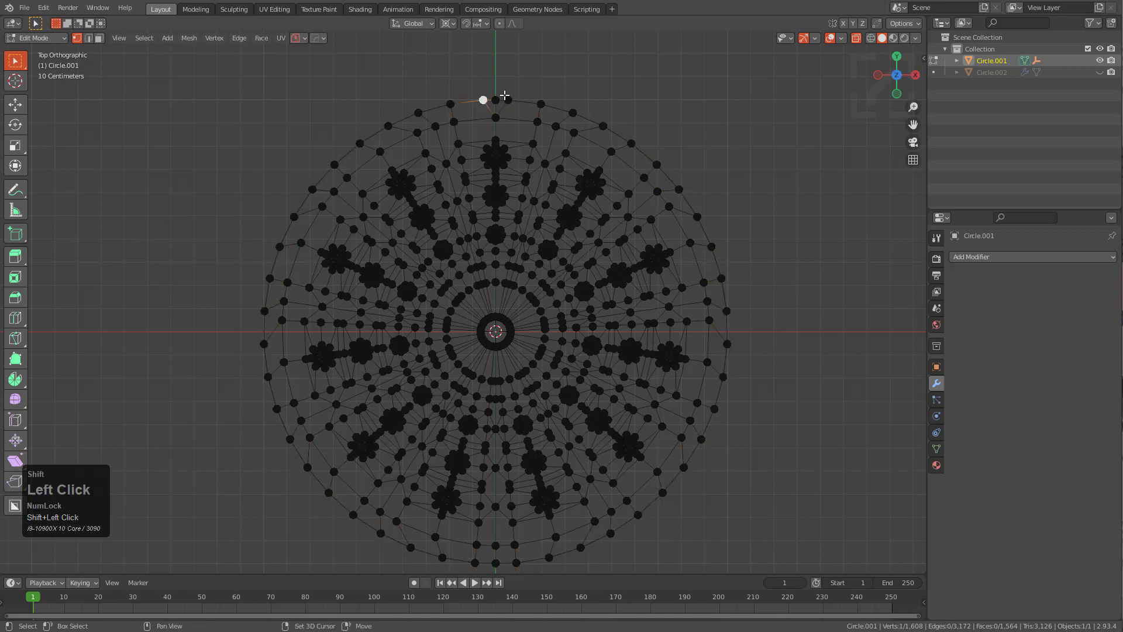
key(m)
click(492, 95)
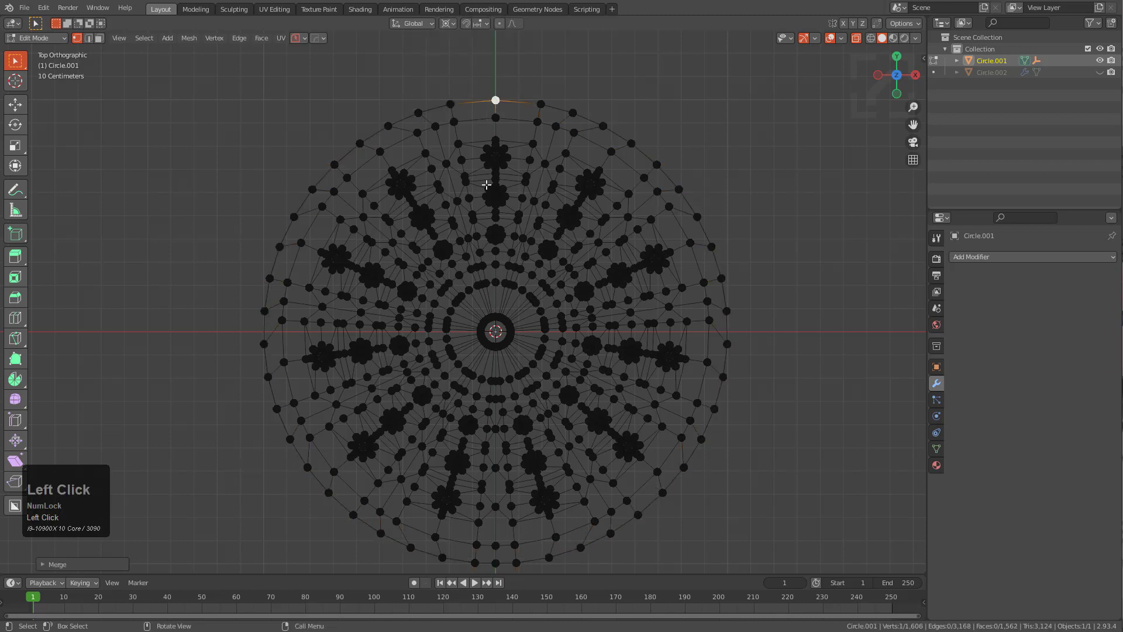
Select the merged outer rim loop and space it evenly with the LoopTools Circle operation
shift+middle_drag(487, 181, 469, 146)
scroll(534, 199, down, 1)
alt+click(605, 102)
right_click(608, 107)
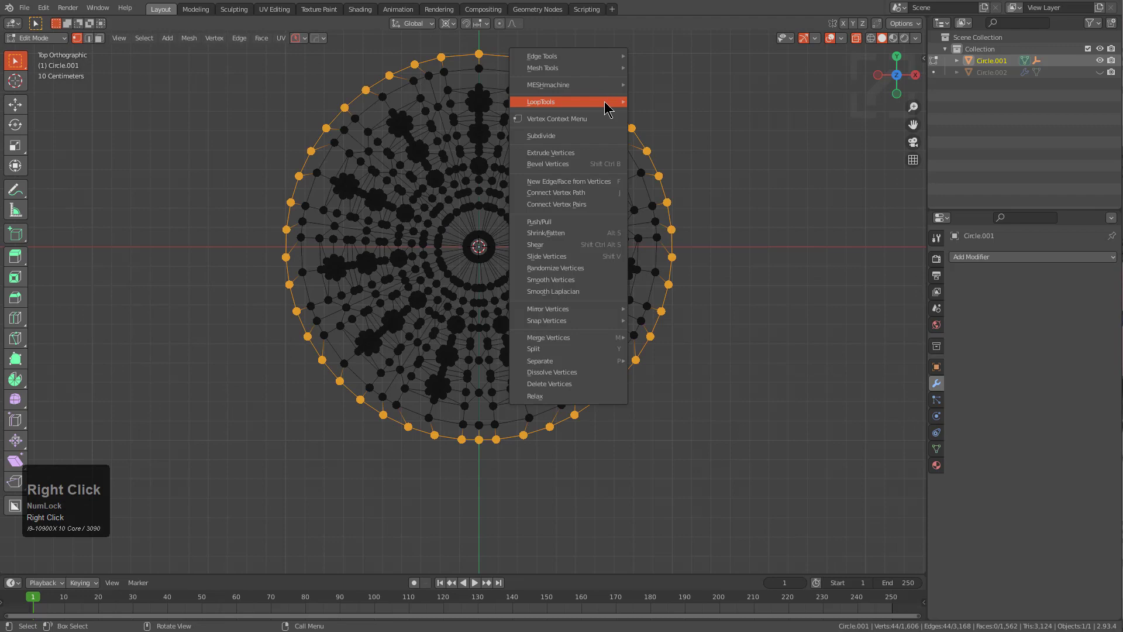
mouse_move(609, 108)
click(652, 113)
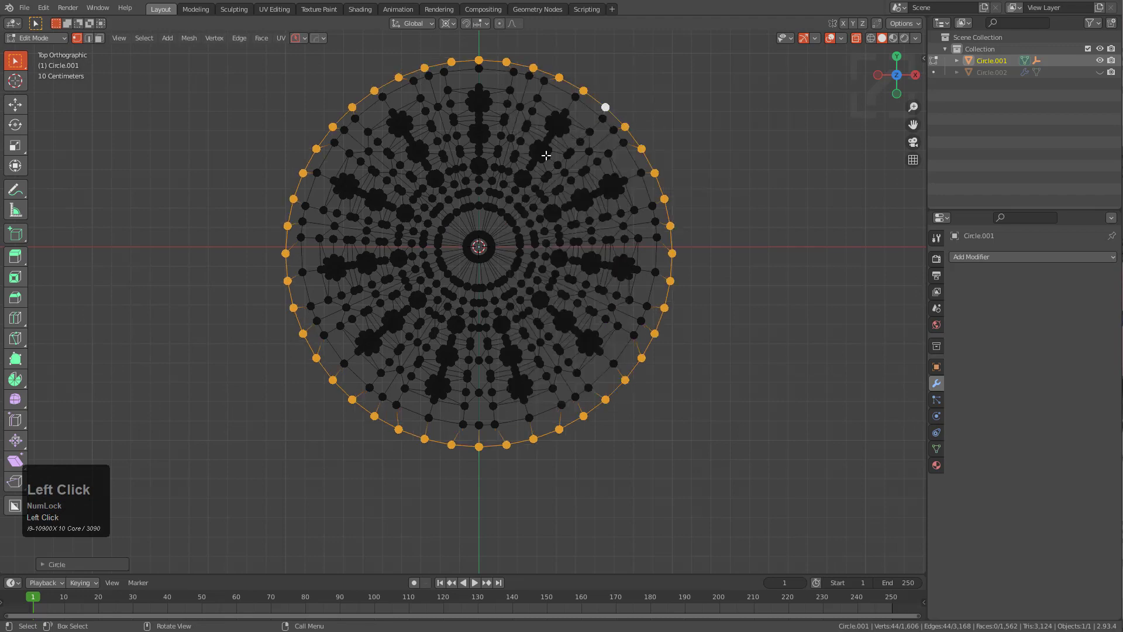
Extrude the disc's symmetrical outer rim loop downward along Z to form a side wall
middle_drag(545, 155, 521, 310)
scroll(520, 310, up, 2)
key(e)
key(z)
click(547, 288)
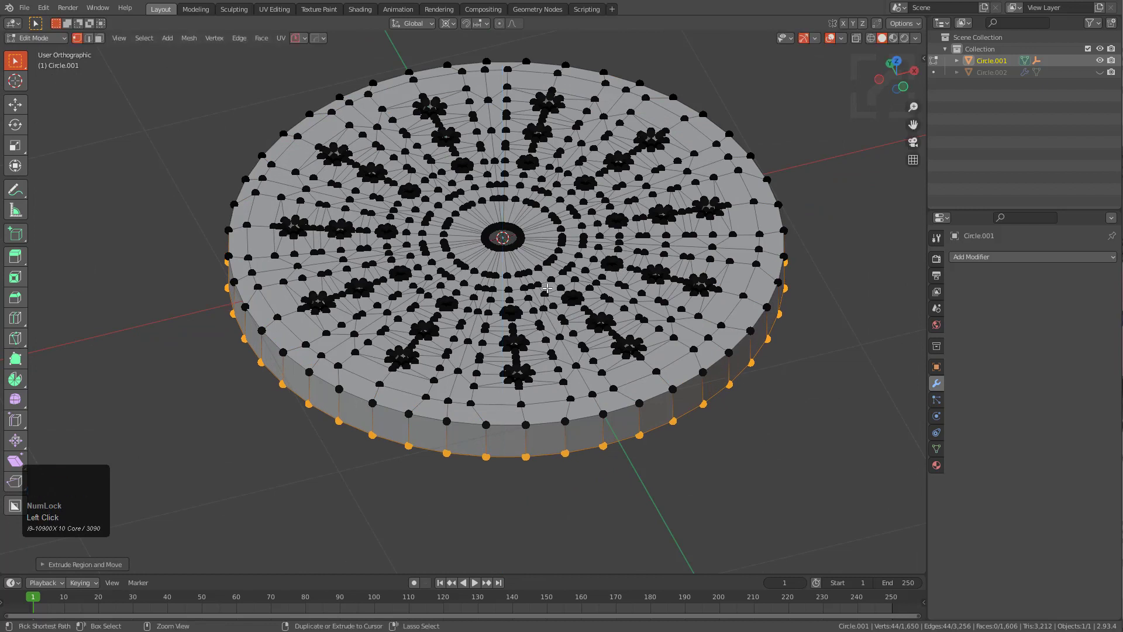
Expand the selection to the new side wall, hide the rest of the mesh and deselect everything in X-ray top view
key(ctrl+KP_Add)
key(shift+h)
key(KP_7)
key(alt+z)
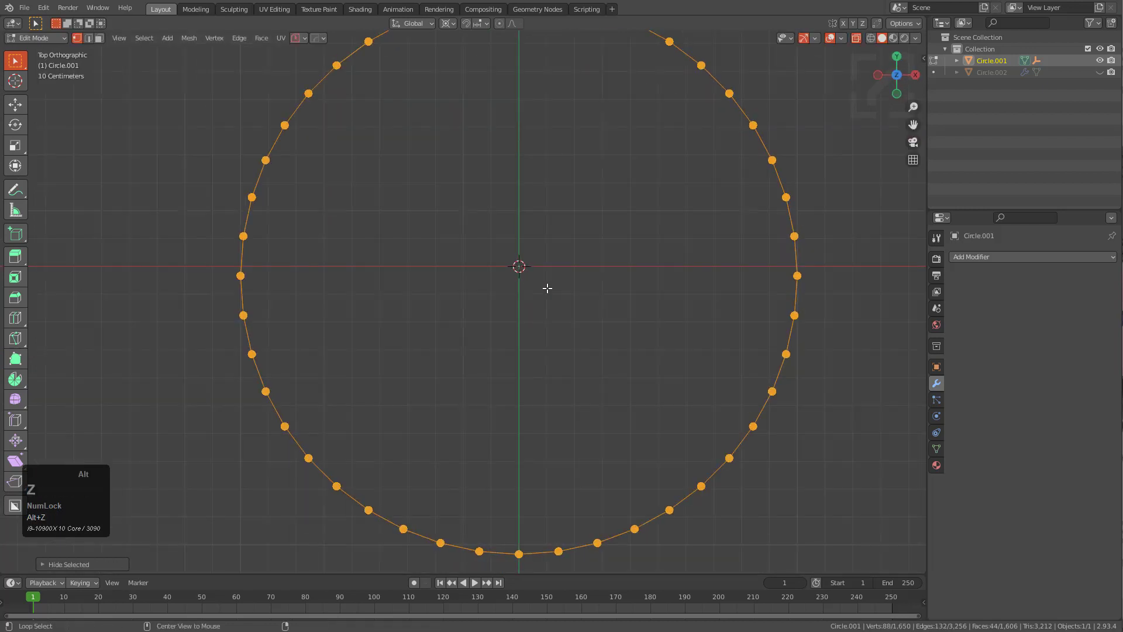
scroll(538, 281, down, 3)
shift+middle_drag(526, 275, 532, 369)
key(alt+a)
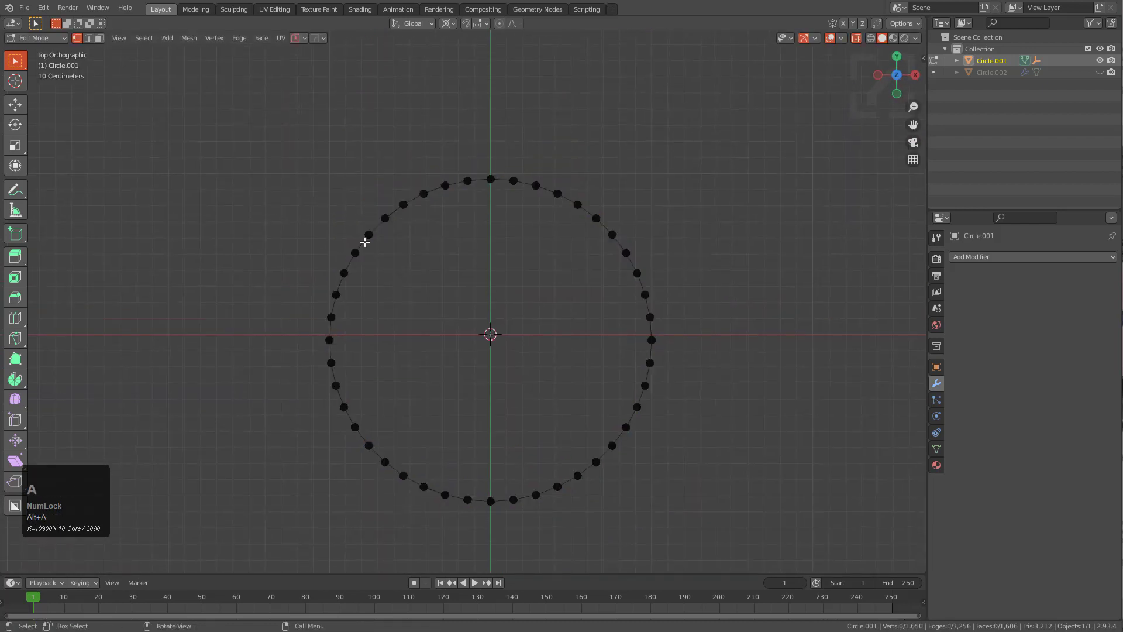
Box-select the upper half of the side-wall ring's vertices and extrude them outward along +Y
key(n)
key(b)
drag(281, 140, 693, 348)
key(e)
key(y)
click(686, 255)
Flatten the extruded vertices by scaling to 0 along Y, and move them along Y to about 1.09 m
key(s)
key(y)
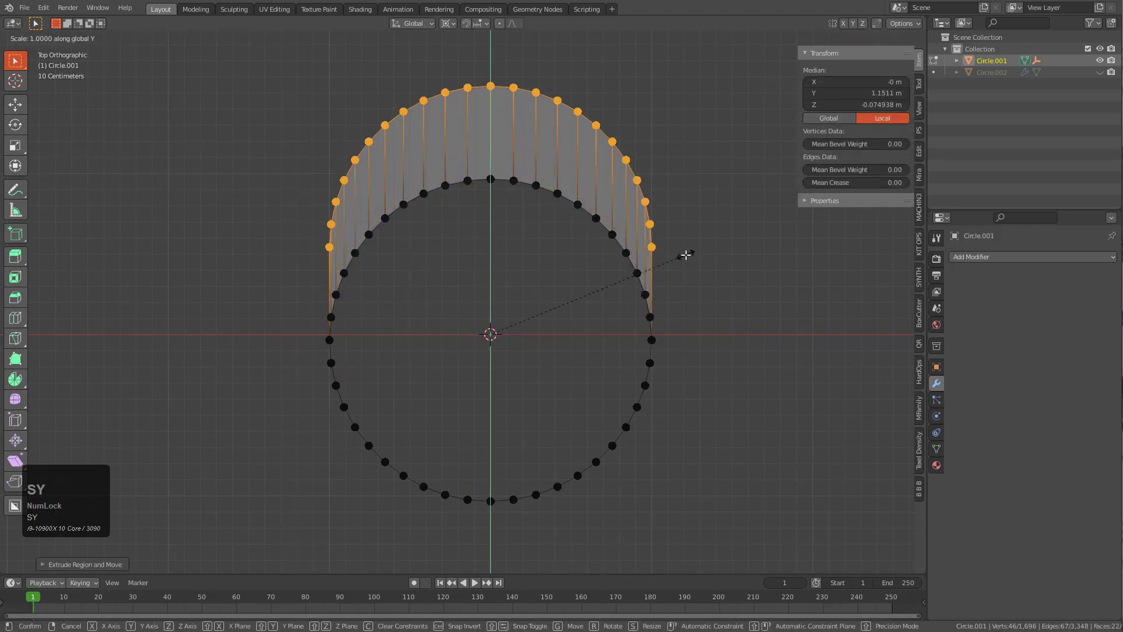
key(KP_0)
key(KP_Enter)
key(g)
key(y)
click(647, 77)
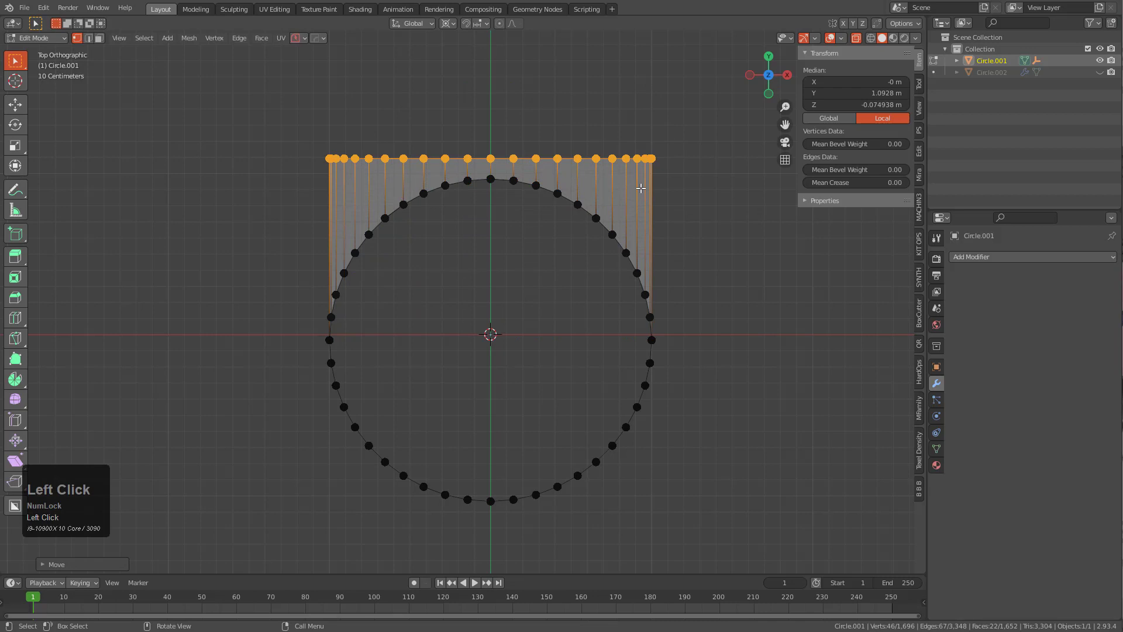
Move the flattened end farther outward to about 1.27 m along Y
key(period)
click(645, 121)
scroll(602, 198, up, 1)
key(g)
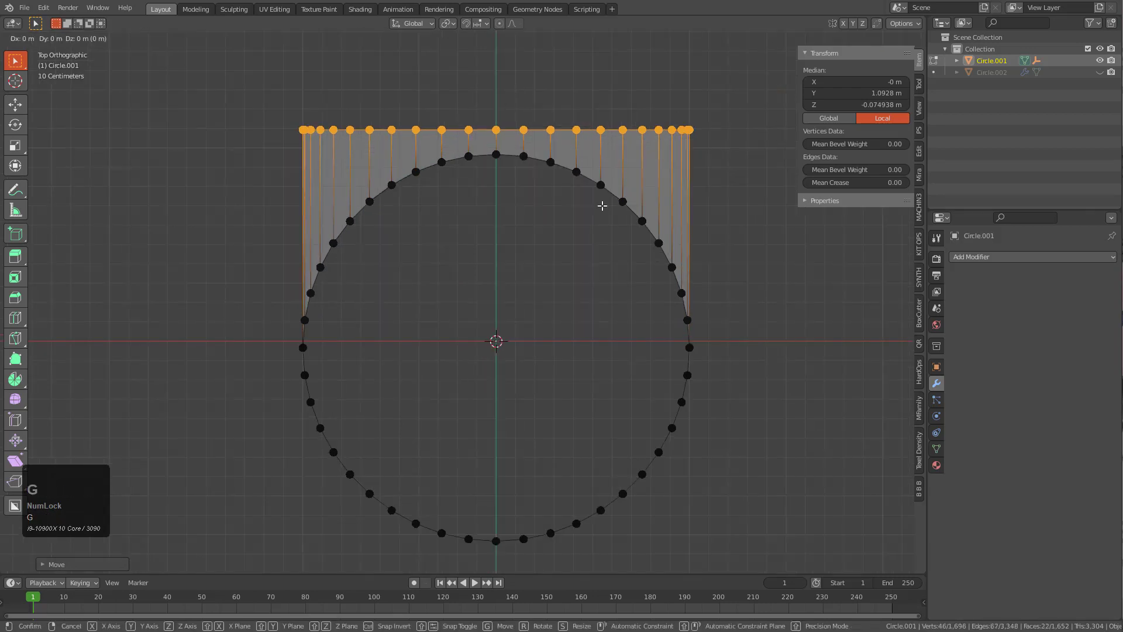
click(603, 170)
Turn off X-ray, cut an edge loop across the extruded section and flatten it by scaling to 0 along Y
key(alt+z)
middle_drag(432, 276, 409, 310)
scroll(486, 247, up, 2)
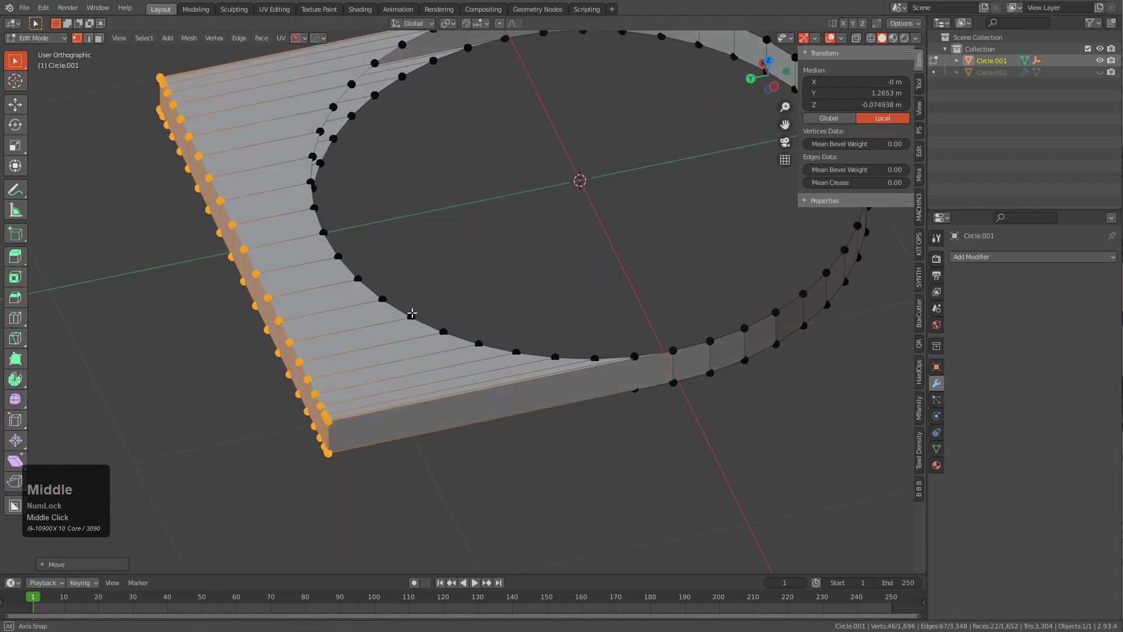
key(ctrl+r)
click(321, 298)
click(322, 298)
key(s)
key(y)
key(0)
key(KP_Enter)
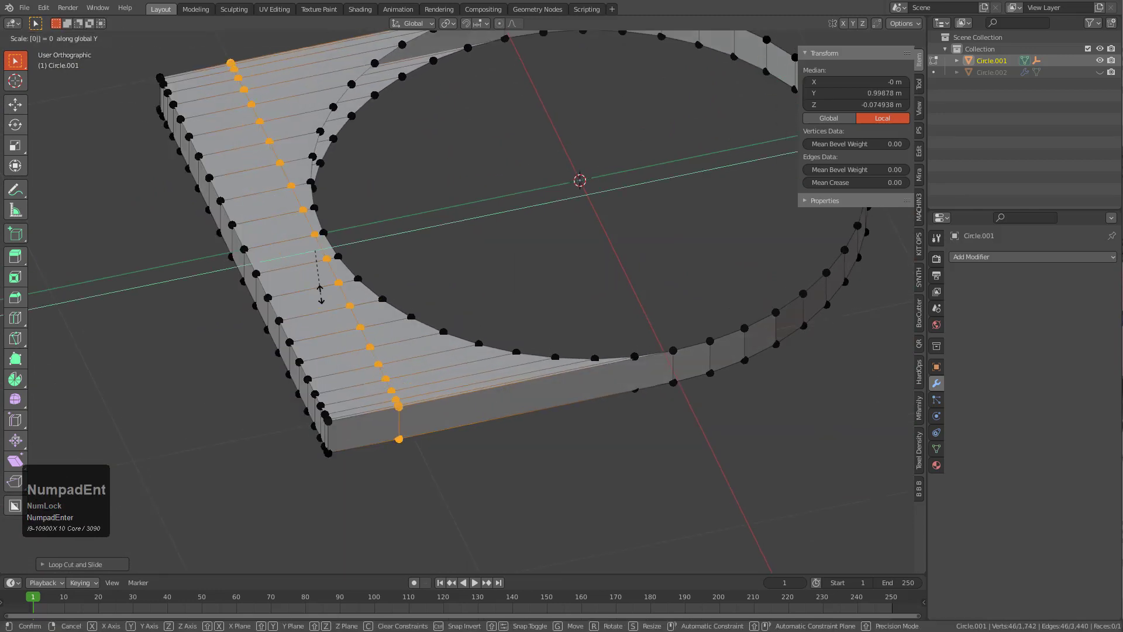
Move the new edge loop along Y to about 1.25 m, just inside the flat end, as a support loop
key(g)
key(y)
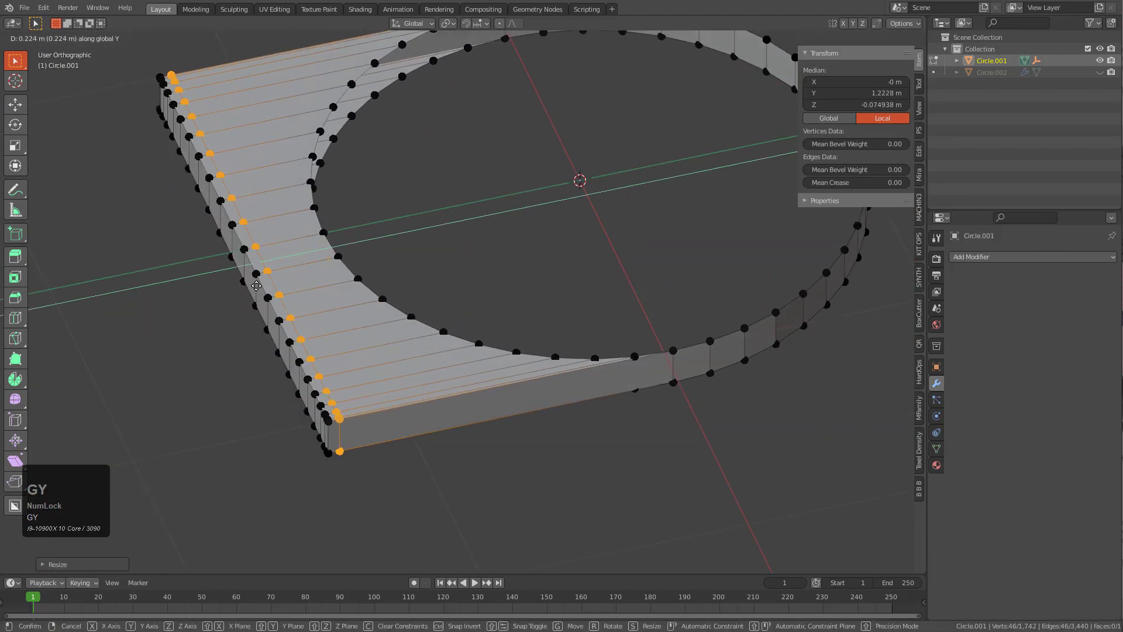
click(256, 286)
scroll(256, 285, up, 5)
key(g)
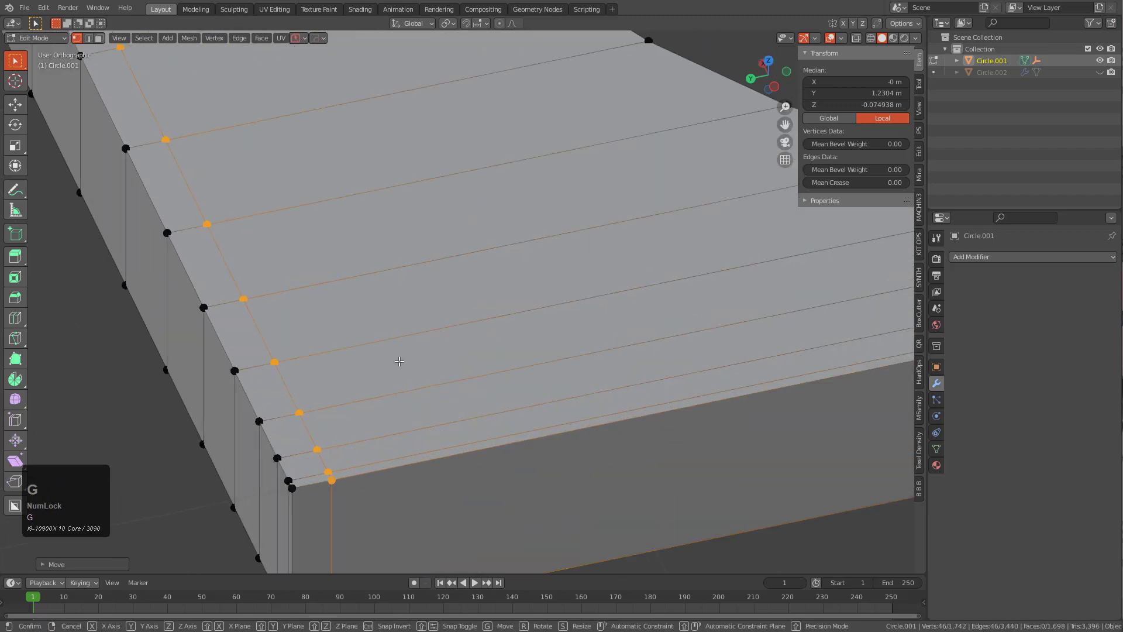
key(y)
click(372, 364)
Reveal the hidden disc geometry and deselect everything
scroll(374, 357, down, 6)
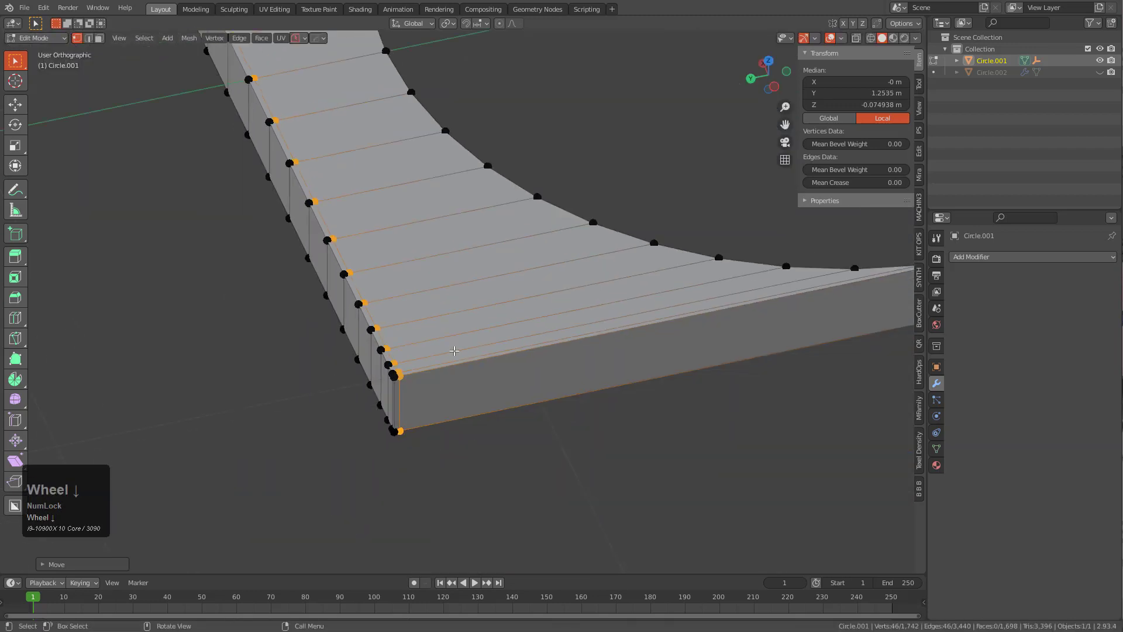
key(alt+h)
key(alt+a)
Cut two support loops around the side wall, one close to its upper edge and one close to its lower edge
middle_drag(612, 329, 577, 329)
shift+middle_drag(577, 328, 508, 346)
scroll(550, 342, up, 3)
shift+middle_drag(508, 346, 516, 328)
scroll(516, 328, up, 3)
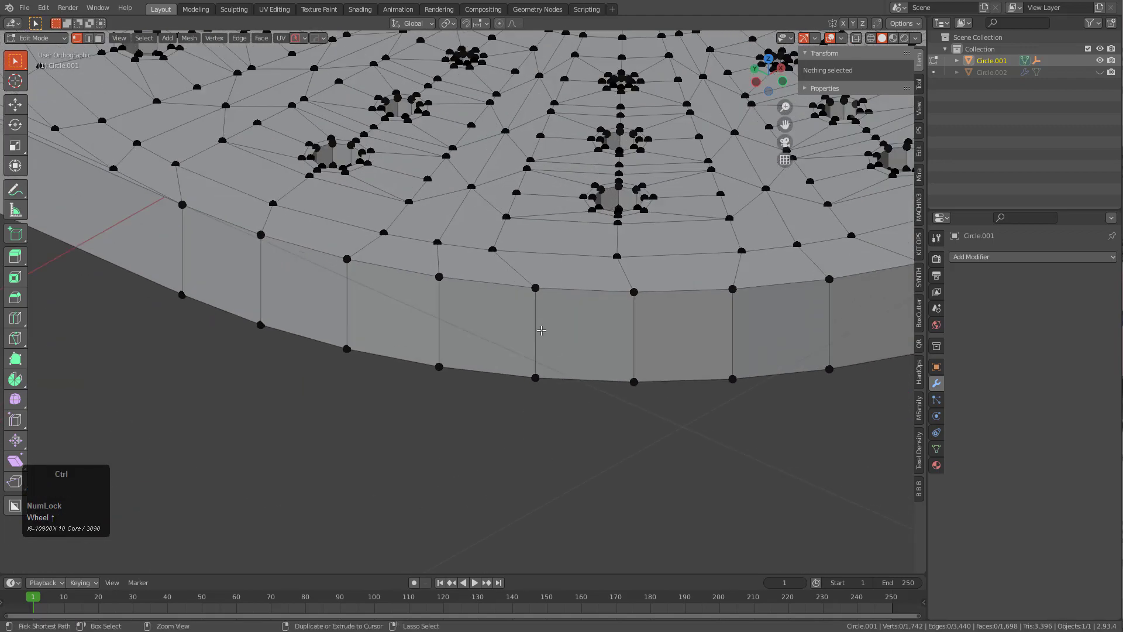
key(ctrl+r)
ctrl+click(536, 327)
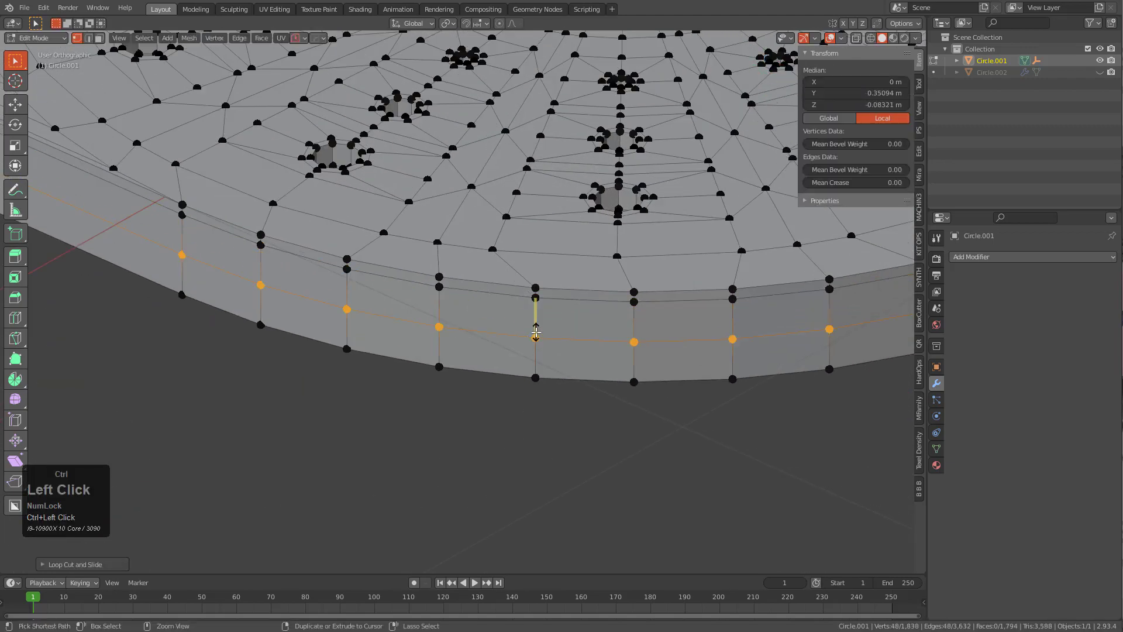
click(534, 326)
middle_drag(534, 326, 447, 333)
key(ctrl+r)
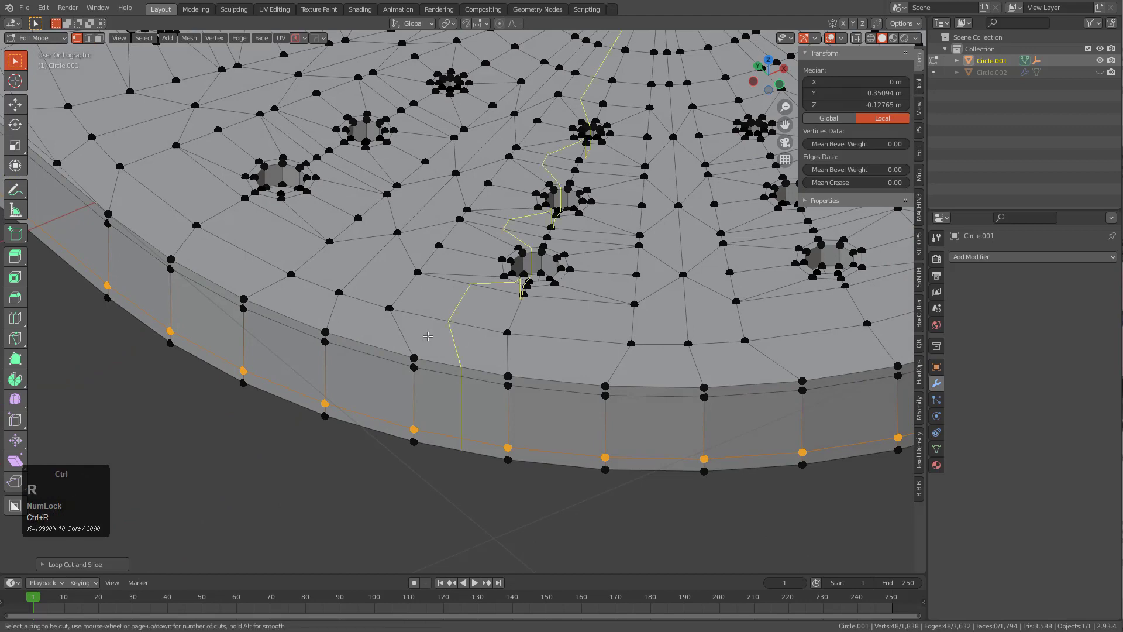
right_click(464, 293)
scroll(464, 294, up, 2)
scroll(444, 356, down, 3)
middle_drag(481, 239, 421, 304)
scroll(418, 276, up, 4)
scroll(417, 276, down, 2)
scroll(450, 328, up, 4)
scroll(421, 304, up, 2)
key(ctrl+r)
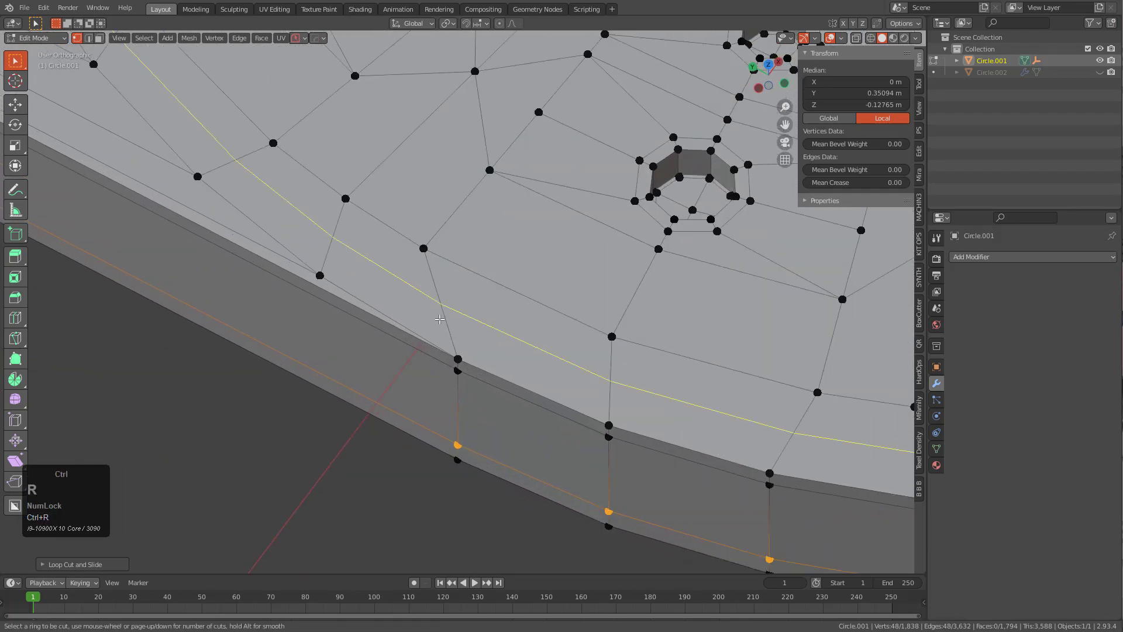
right_click(414, 300)
Return to Object Mode and add a bisecting mirror modifier across X that keeps the -X half
key(2)
click(390, 260)
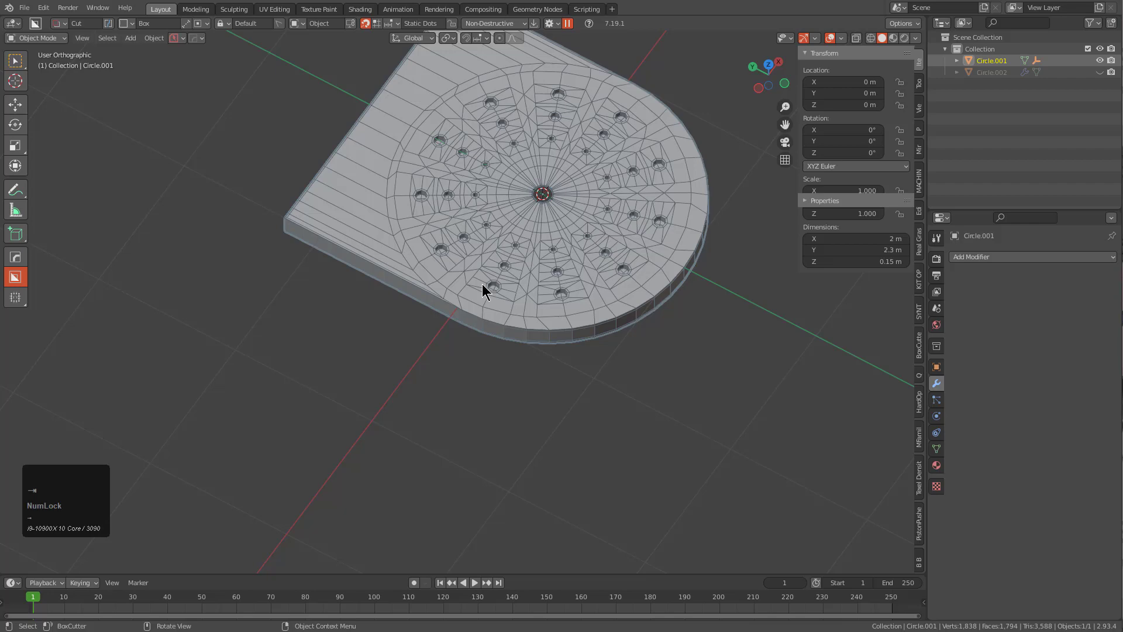
middle_drag(482, 285, 514, 262)
key(alt+x)
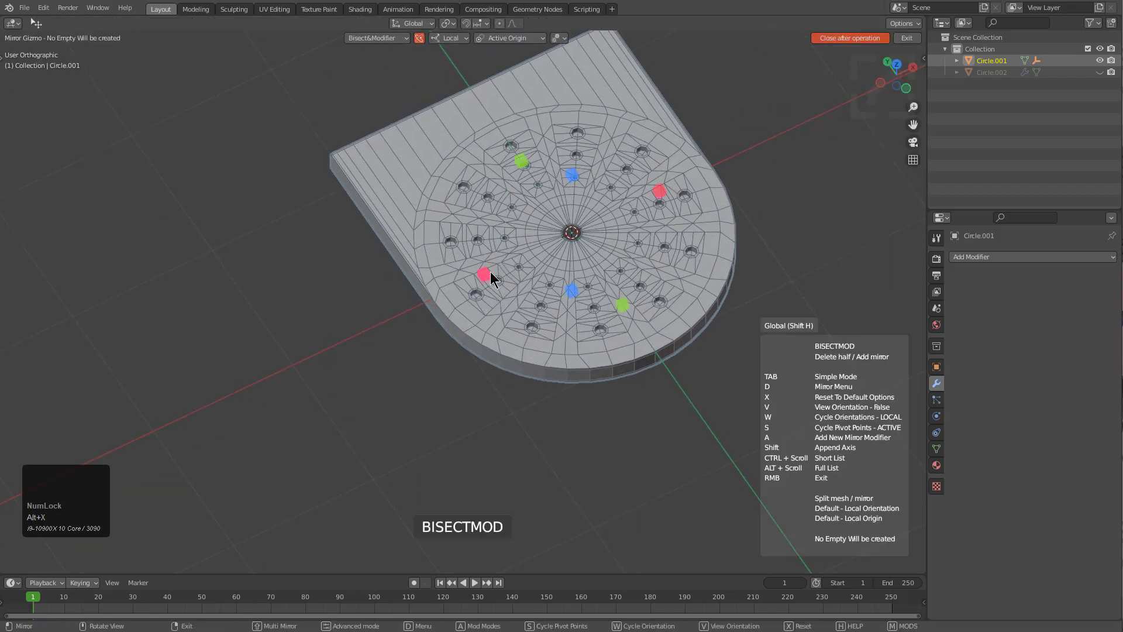
click(490, 278)
Try to dissolve the top-face edge that meets the rim where the straight side begins
scroll(534, 255, up, 5)
middle_drag(527, 351, 468, 252)
scroll(468, 251, up, 3)
click(479, 226)
key(ctrl+x)
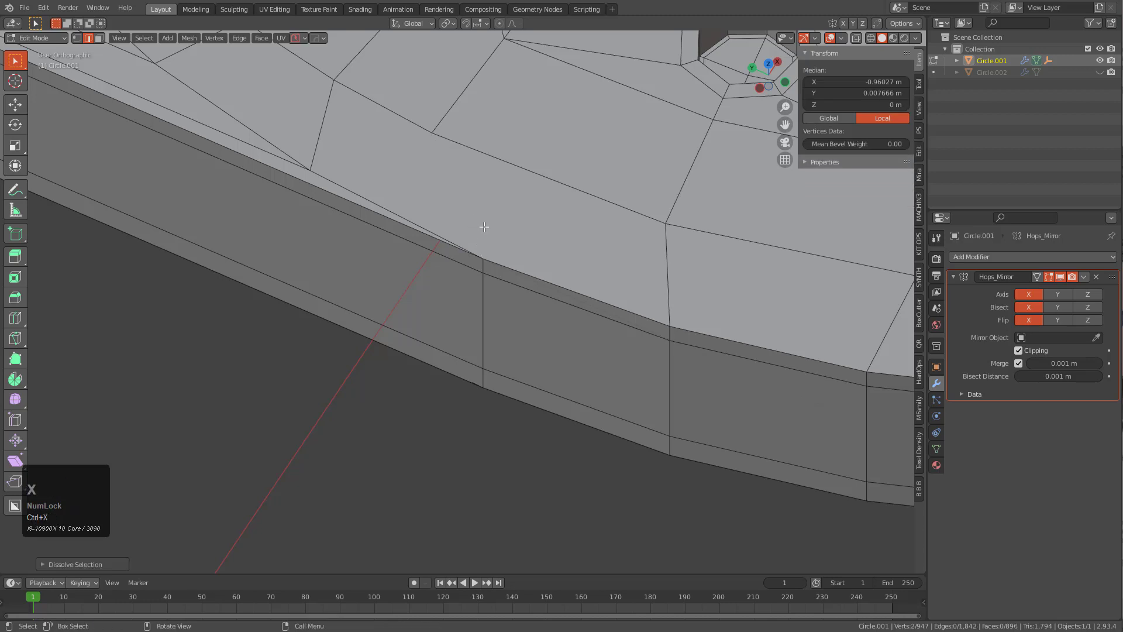
key(ctrl+z)
Subdivide the selected top-face edge and cut an edge loop just inside the curved rim
right_click(422, 199)
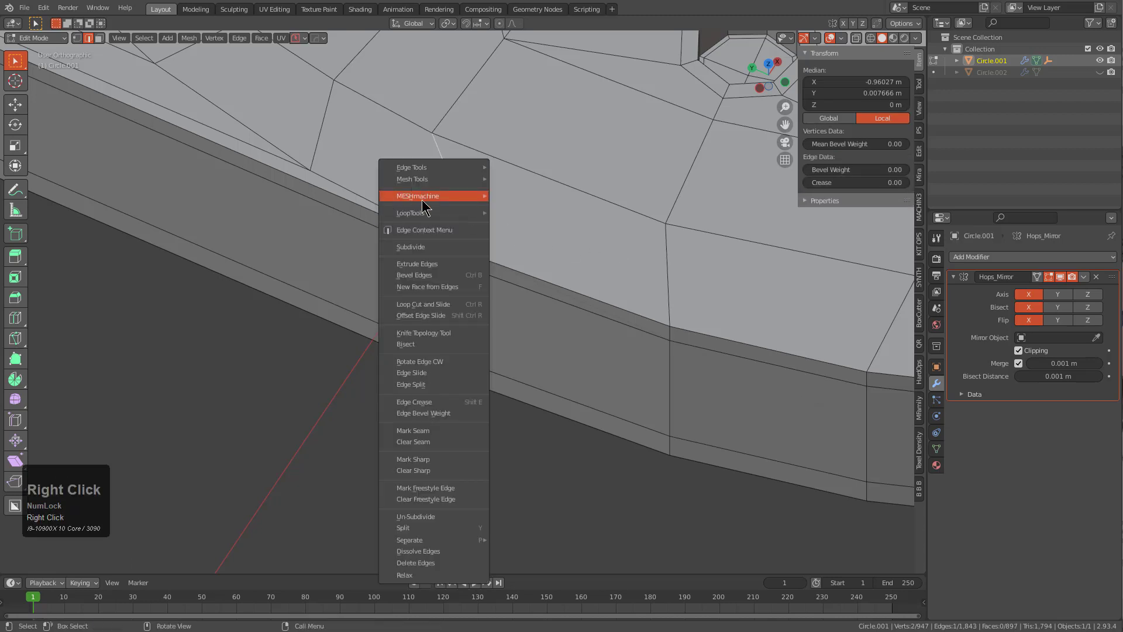
click(430, 249)
key(g)
key(g)
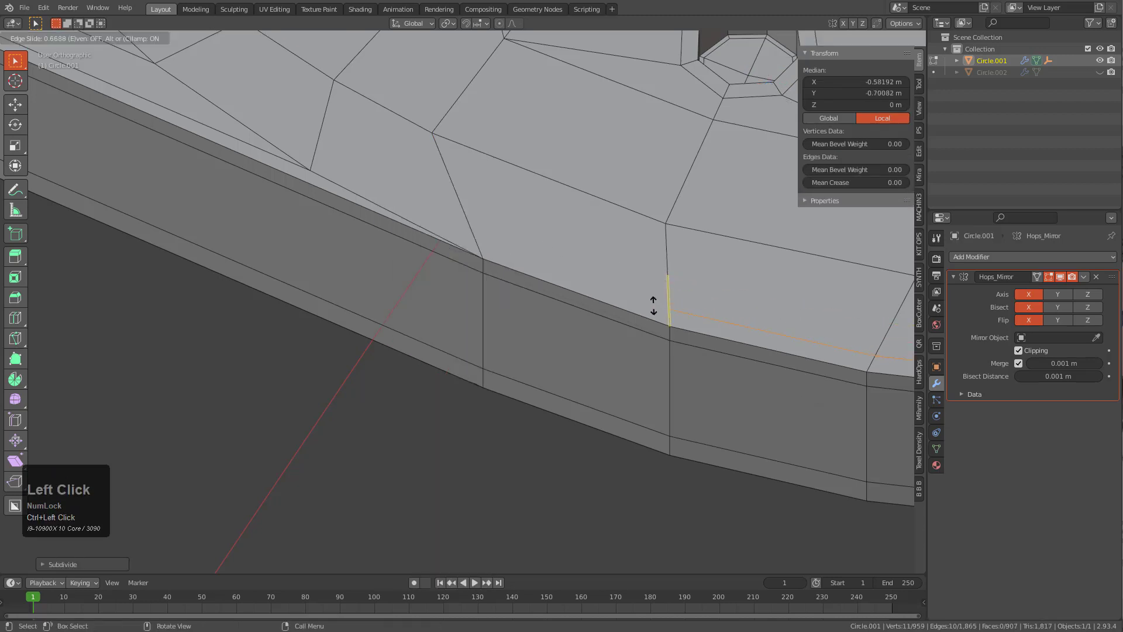
click(653, 305)
Connect the rim support loop's end vertex to the nearby top-face vertex beside the straight side
click(644, 285)
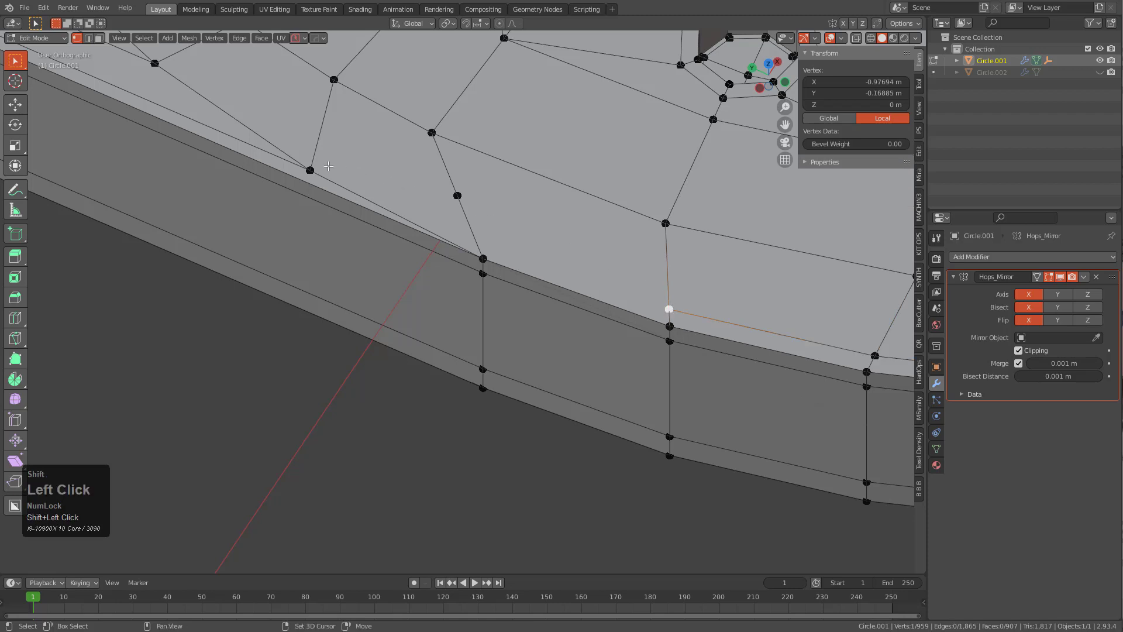
key(j)
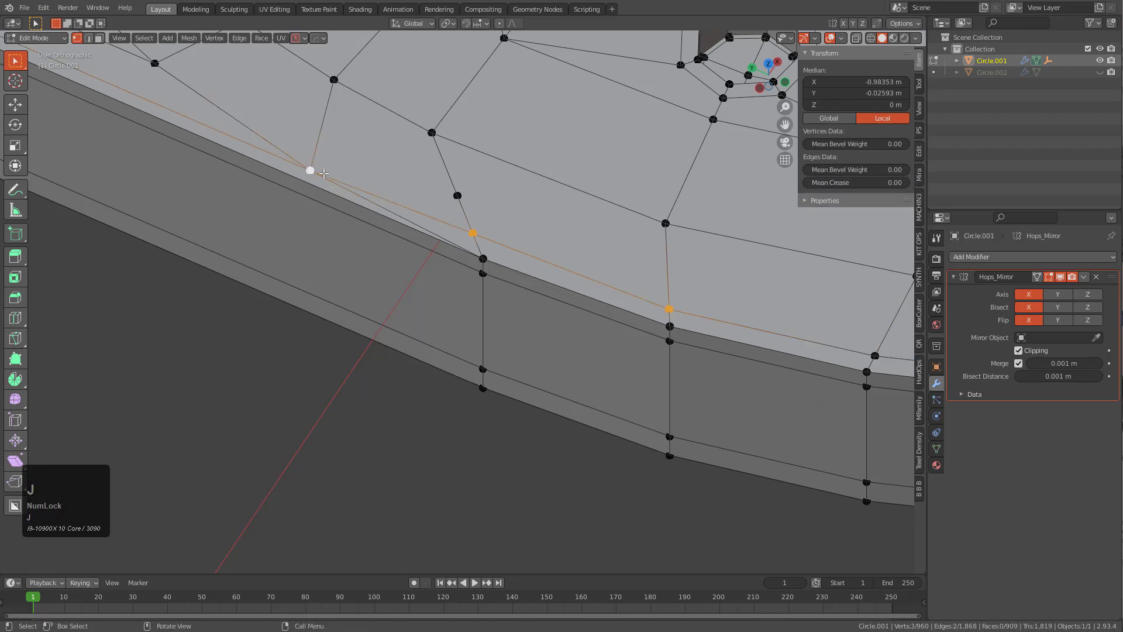
click(324, 174)
Try to cut a vertical edge loop across the slab's straight side
scroll(331, 182, down, 2)
click(365, 244)
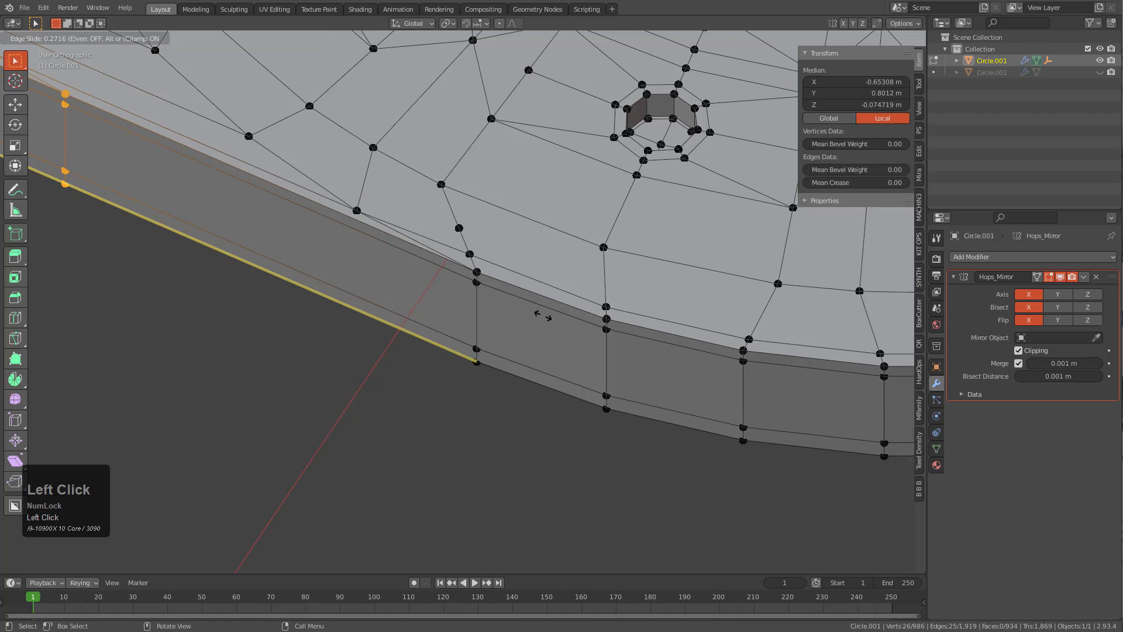
click(690, 375)
scroll(444, 268, down, 1)
shift+middle_drag(402, 263, 507, 308)
key(ctrl+z)
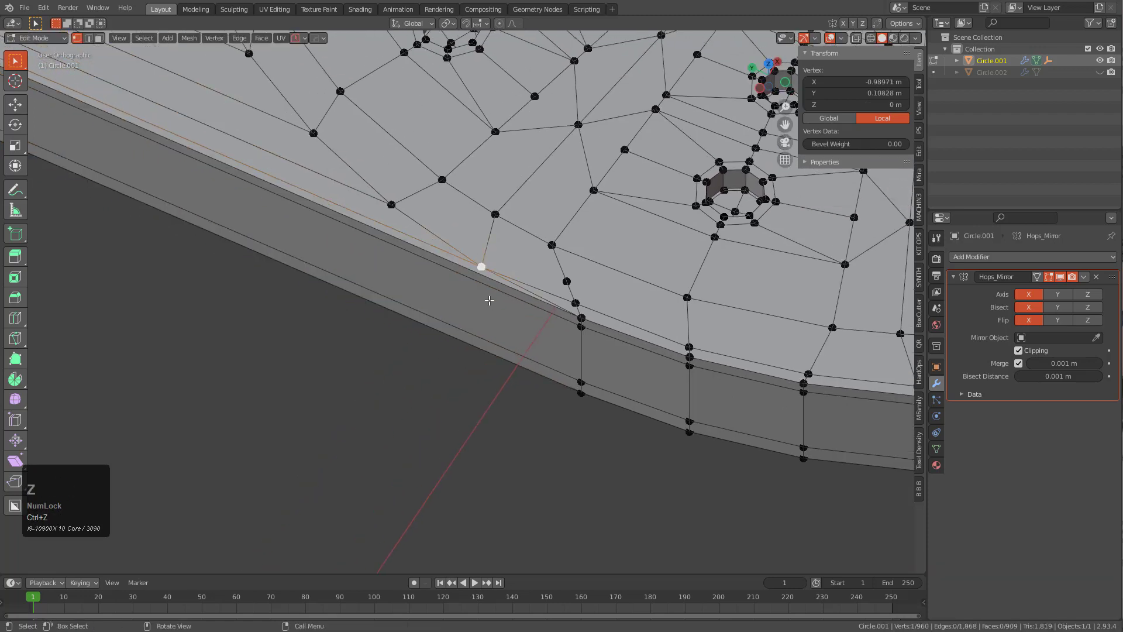
Select the four long horizontal edges of the straight side wall and subdivide them
scroll(489, 298, up, 2)
key(2)
click(488, 264)
shift+click(482, 271)
shift+click(468, 346)
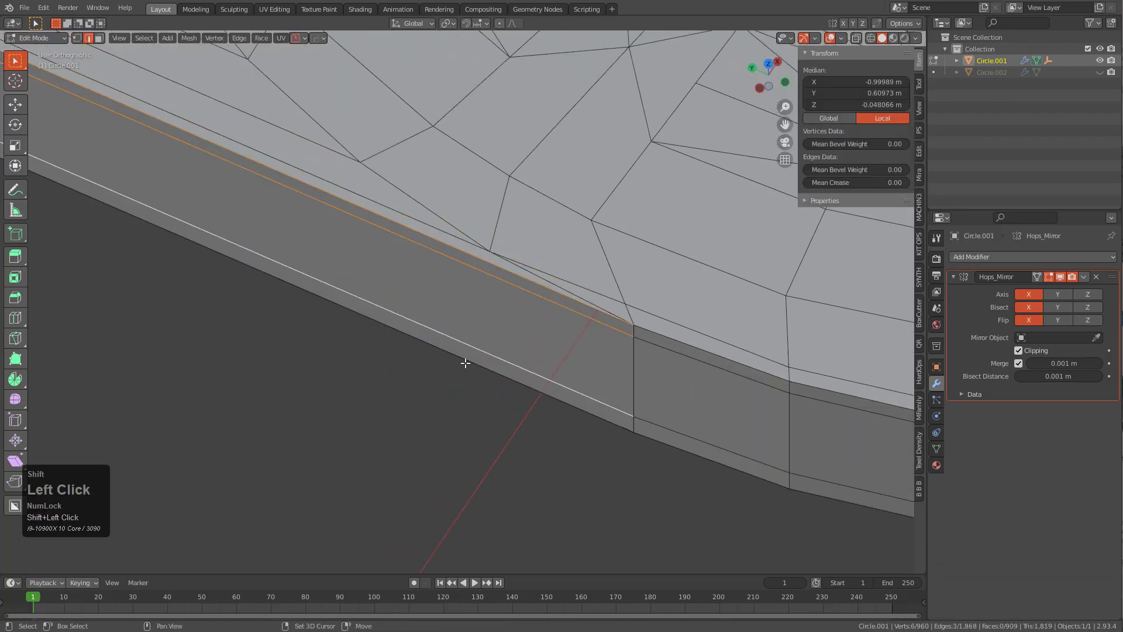
shift+click(464, 359)
right_click(464, 350)
click(430, 266)
Move the new vertical edges on the straight side along Y to about 0.107 m, near the adjacent top-face vertex
scroll(279, 236, down, 5)
shift+middle_drag(278, 236, 390, 284)
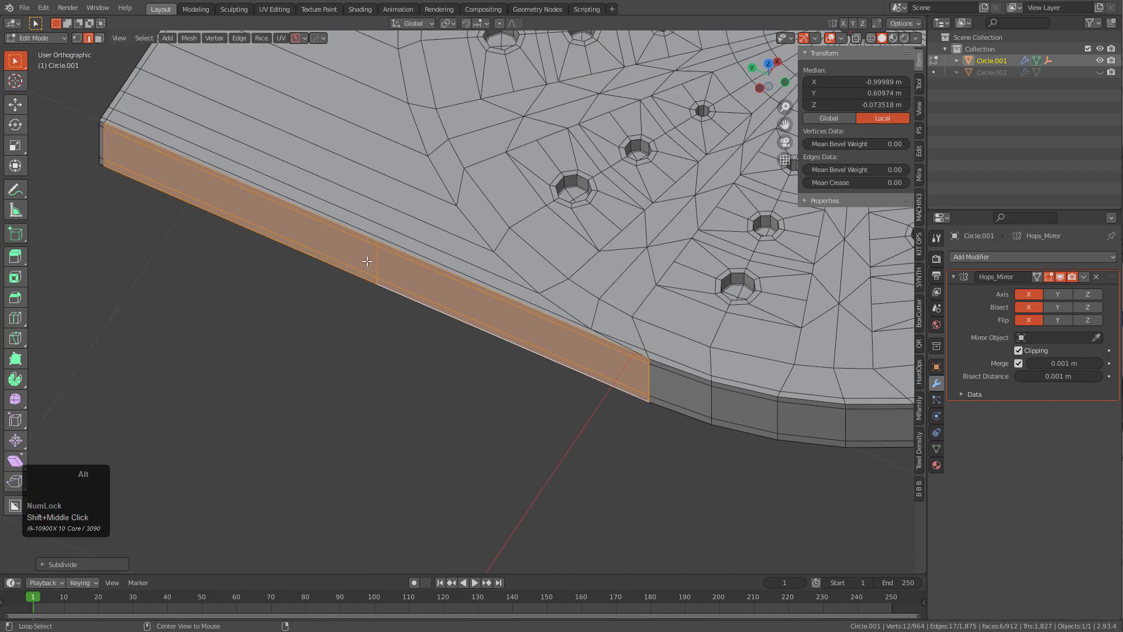
alt+click(375, 260)
key(g)
key(y)
click(643, 345)
scroll(497, 293, up, 3)
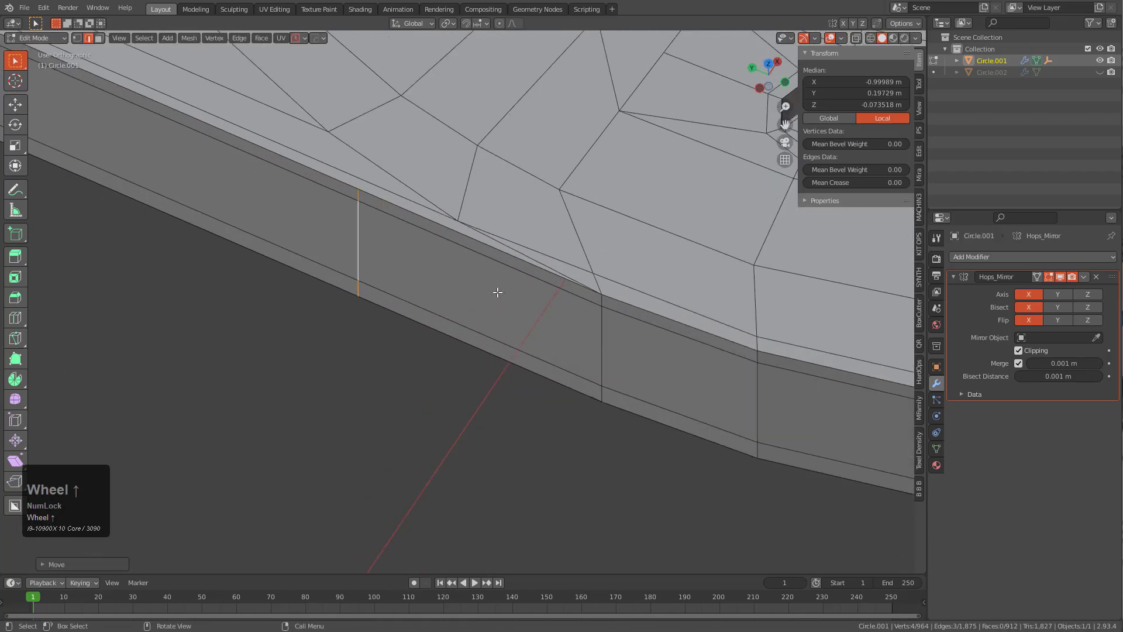
click(599, 318)
Connect the vertical edge's upper vertex to the adjacent top-face vertex and dissolve the diagonal edge beside it
key(1)
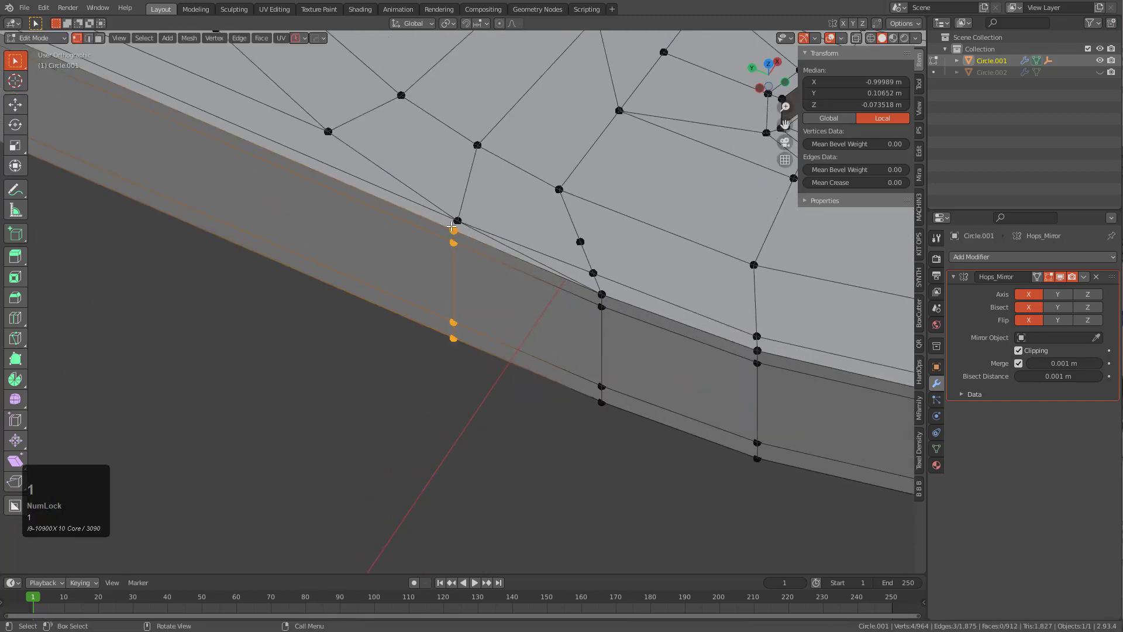
click(451, 225)
scroll(515, 243, up, 3)
key(j)
key(2)
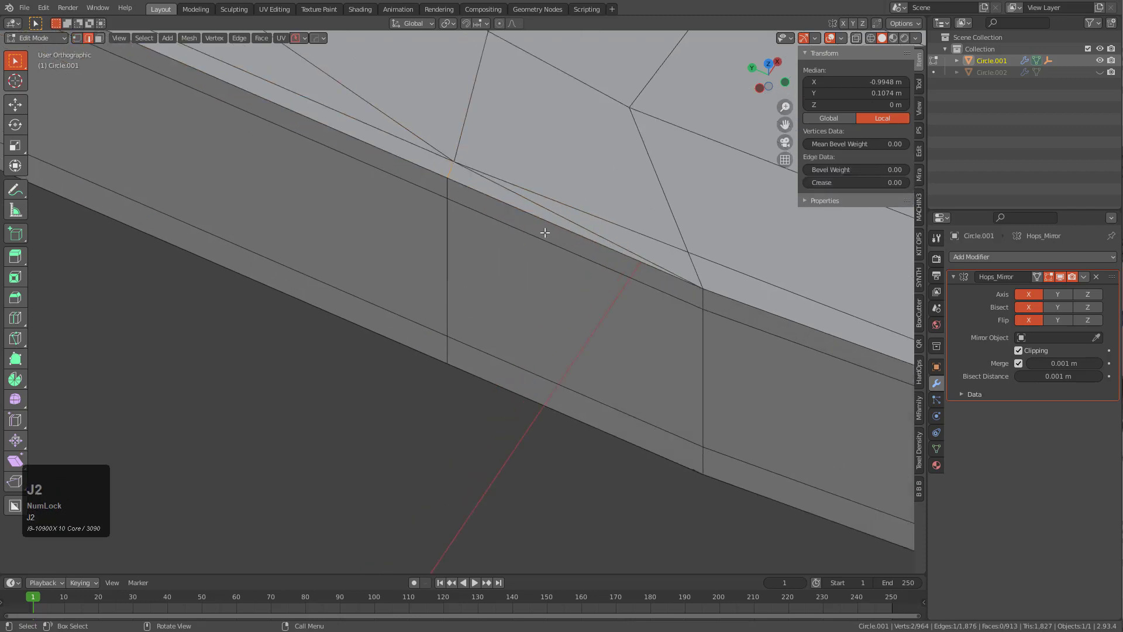
key(ctrl+x)
scroll(452, 247, up, 3)
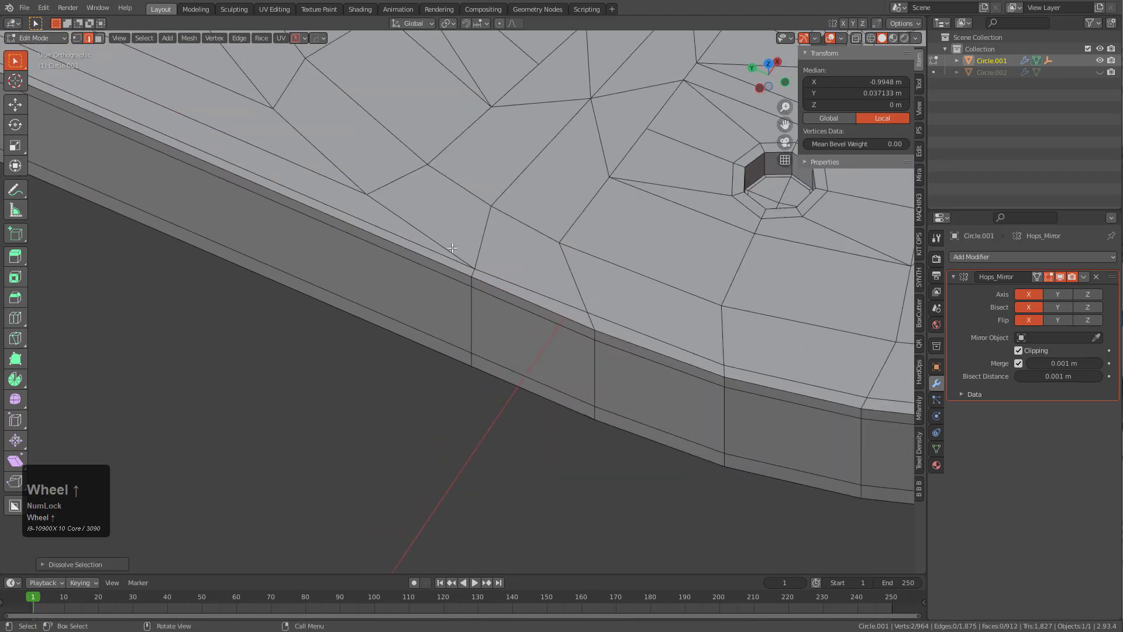
Examine the mesh flow along the straight side and rim, and view the whole slab in Object Mode
shift+middle_drag(440, 251, 478, 340)
scroll(713, 392, down, 3)
shift+middle_drag(637, 371, 581, 392)
scroll(581, 392, down, 2)
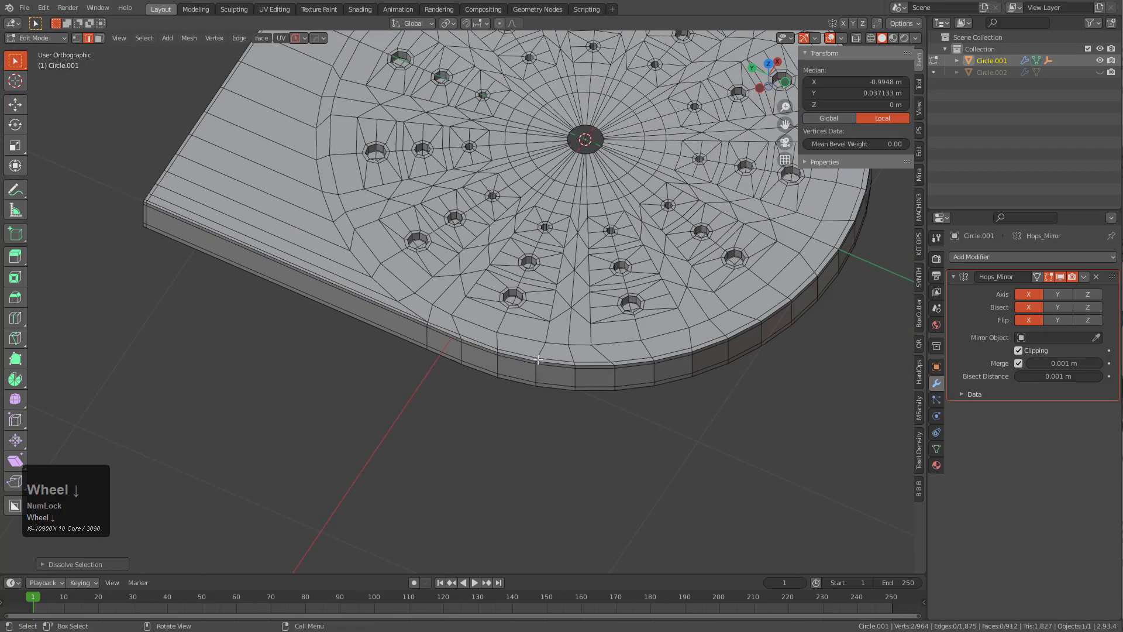
middle_drag(276, 267, 371, 351)
scroll(468, 346, down, 1)
key(Tab)
middle_drag(469, 346, 424, 286)
shift+middle_drag(425, 286, 365, 313)
mouse_move(468, 279)
middle_down()
mouse_move(474, 297)
mouse_move(459, 286)
middle_up()
Return to Edit Mode and select the vertex loop around the central hole
key(Tab)
scroll(458, 286, up, 3)
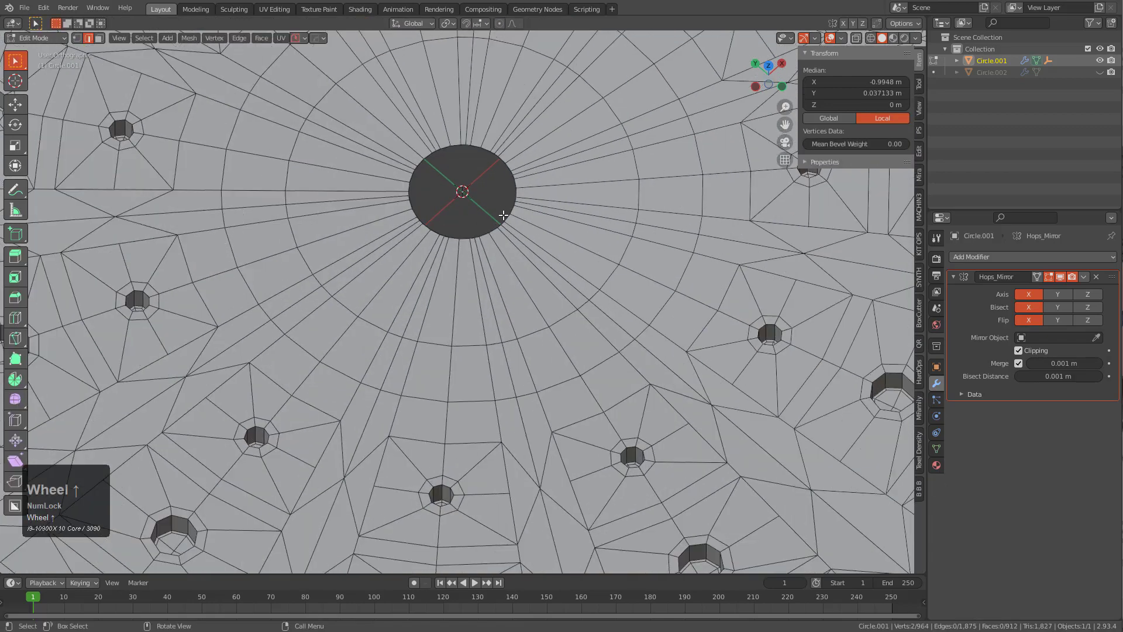
key(1)
alt+click(416, 177)
key(KP_Decimal)
mouse_move(463, 234)
middle_down()
mouse_move(430, 250)
mouse_move(444, 229)
mouse_move(492, 246)
mouse_move(466, 247)
middle_up()
scroll(439, 253, down, 2)
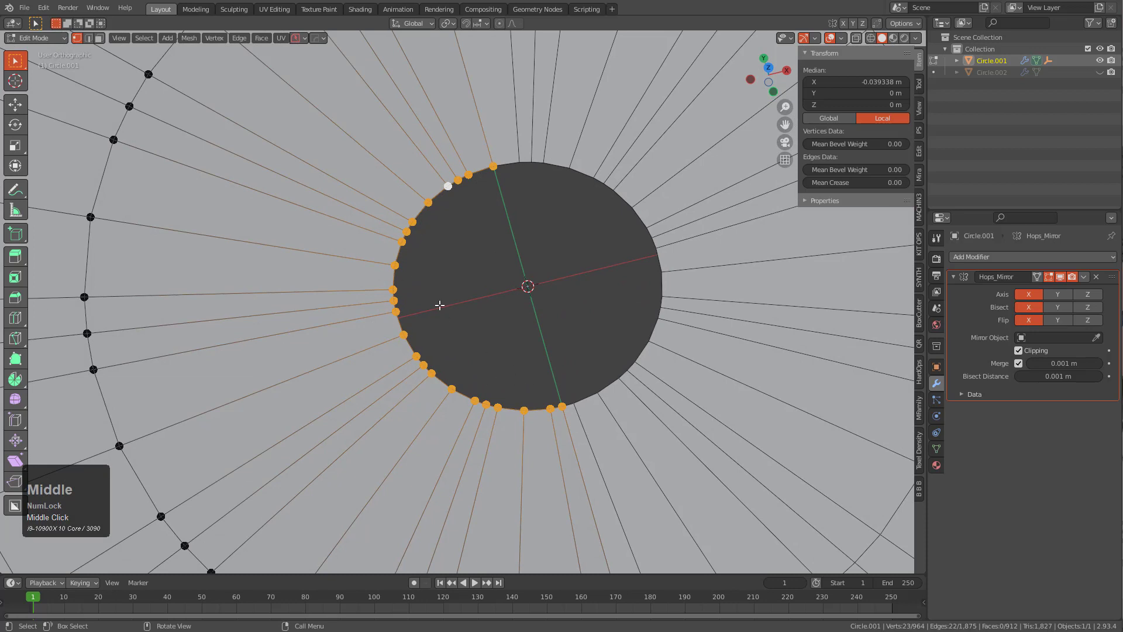
Apply the Hops_Mirror modifier and return to Edit Mode
key(Tab)
key(ctrl+a)
key(Tab)
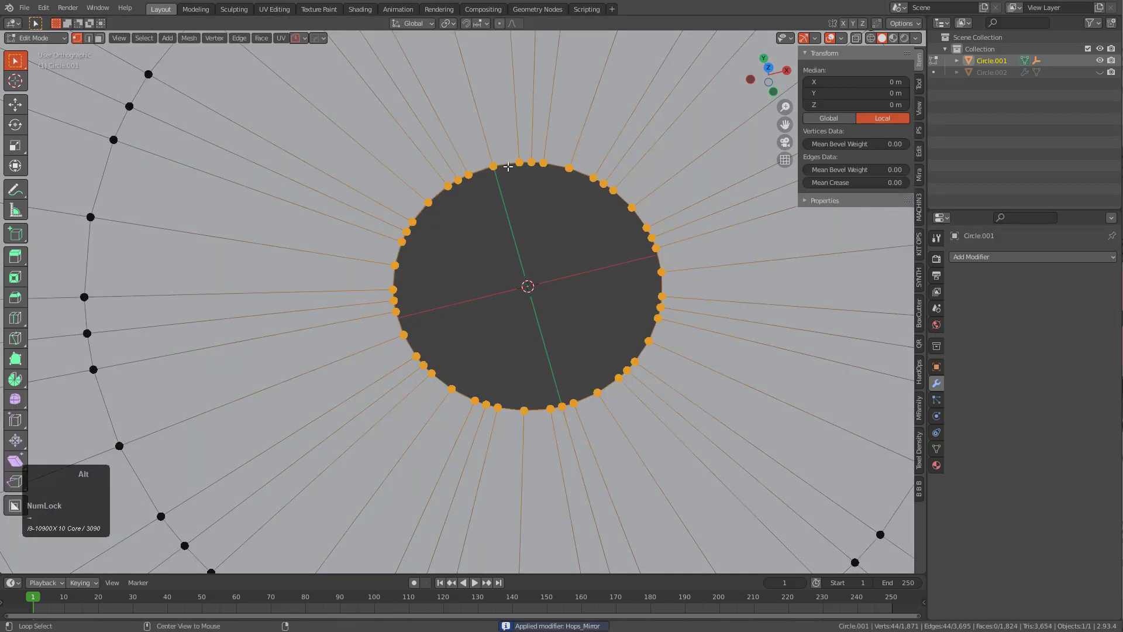
Space the full central hole loop evenly with LoopTools Circle and scale the hole up
key(q)
right_click(499, 221)
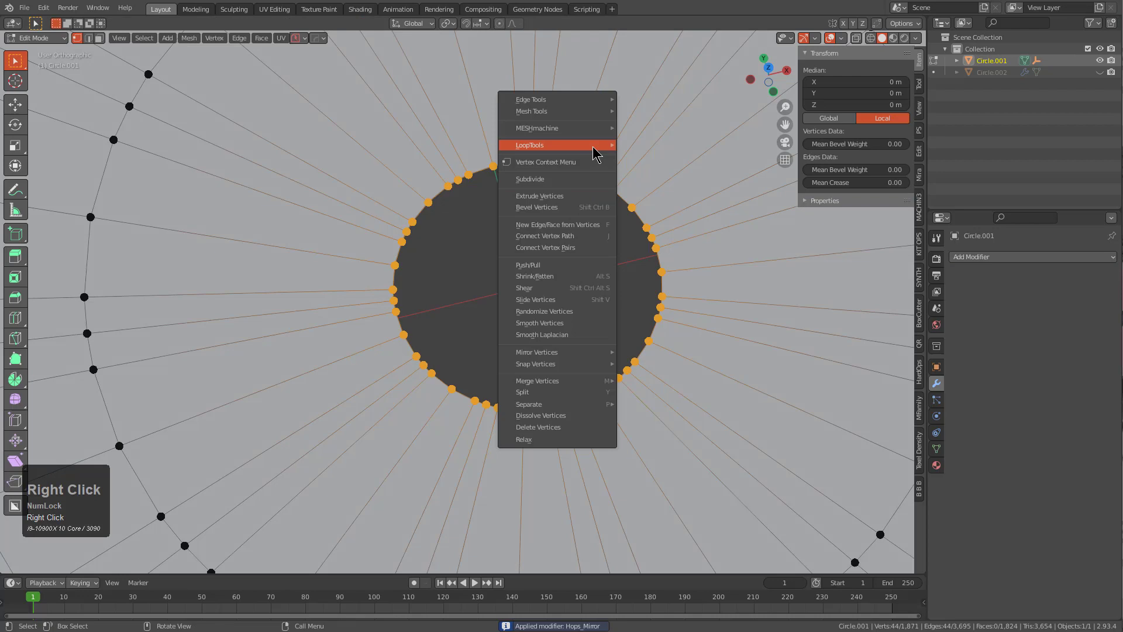
click(530, 145)
click(644, 156)
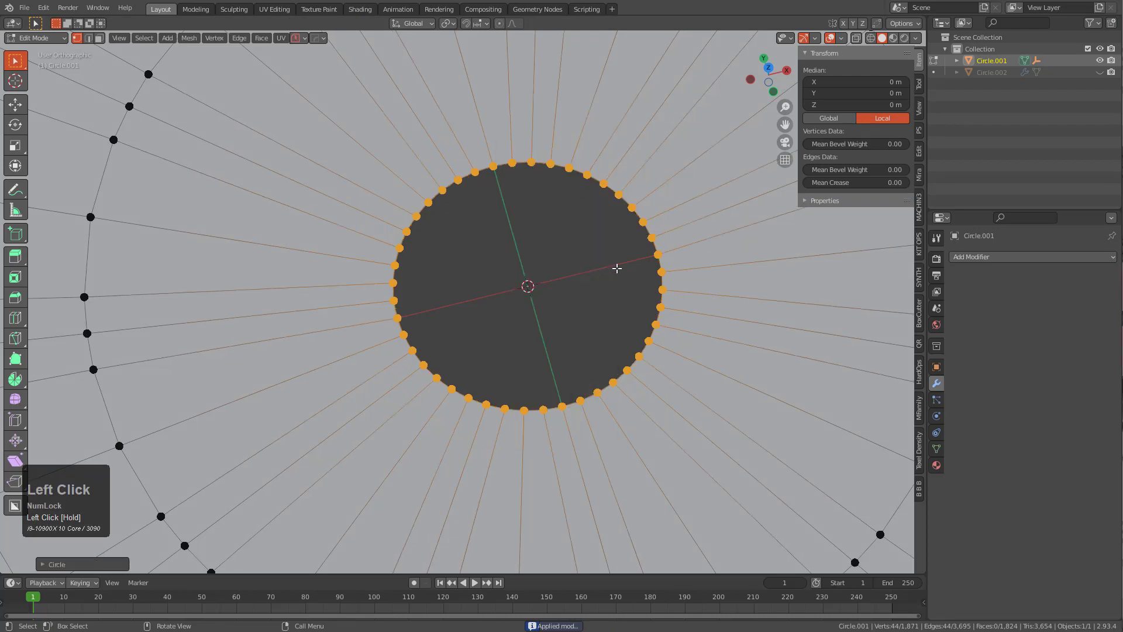
key(s)
click(652, 305)
Extrude the central hole's loop downward along Z by about 0.034 m in front view
middle_drag(651, 304, 658, 261)
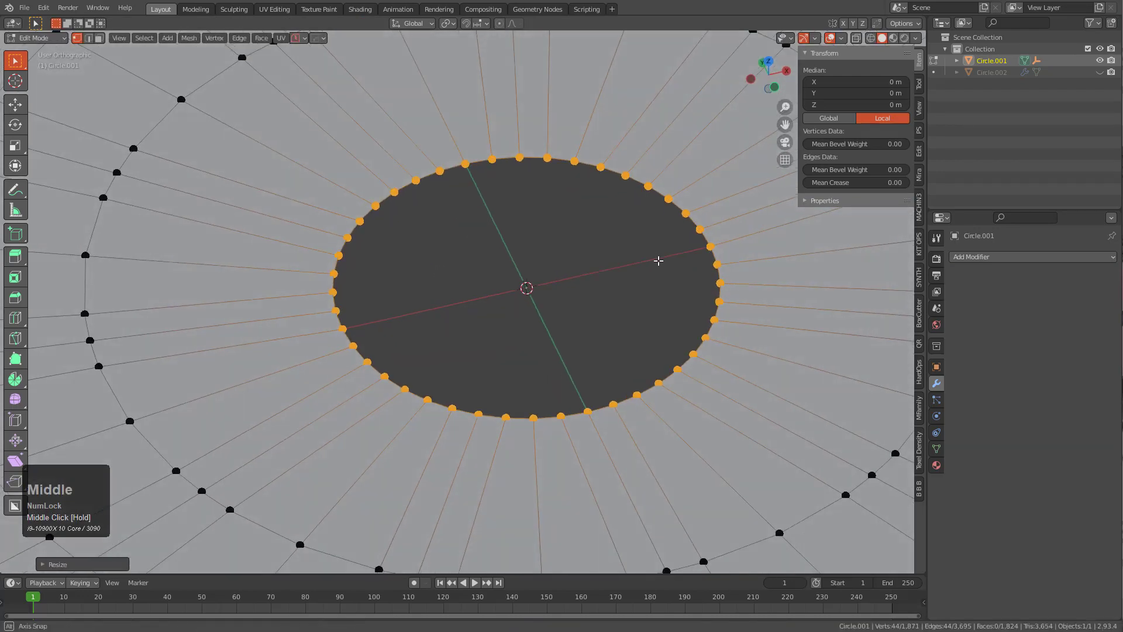
key(KP_1)
key(e)
key(z)
click(717, 405)
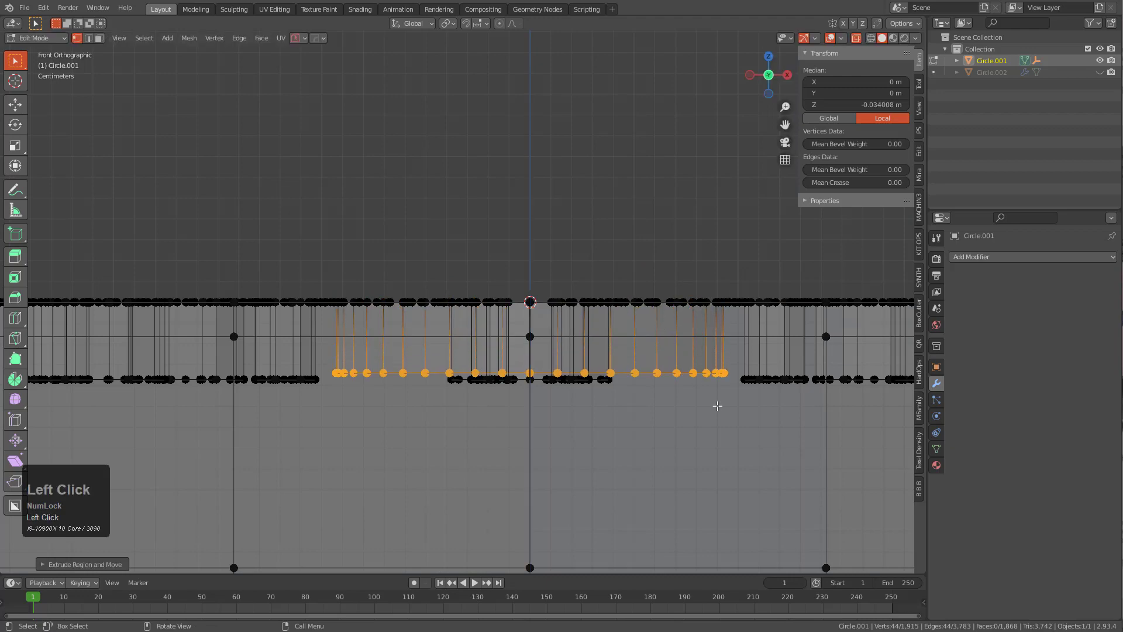
Scale the extruded loop inward to form the central hole's floor and close it with Grid Fill, span 10, offset -6
key(s)
click(585, 374)
key(alt+z)
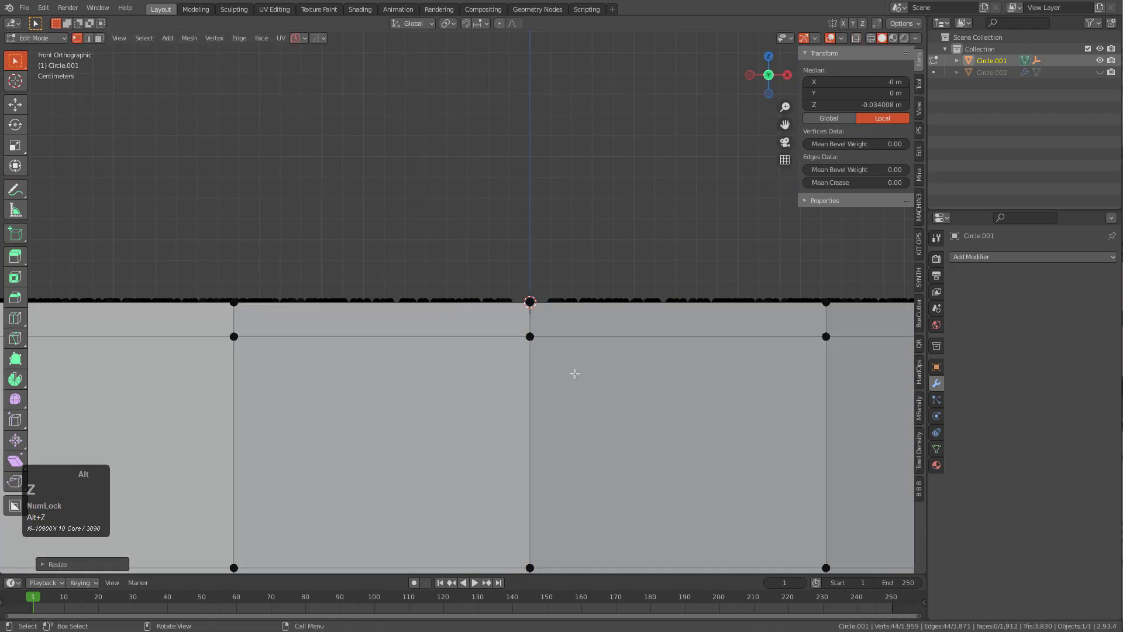
key(KP_7)
scroll(613, 292, up, 3)
key(ctrl+f)
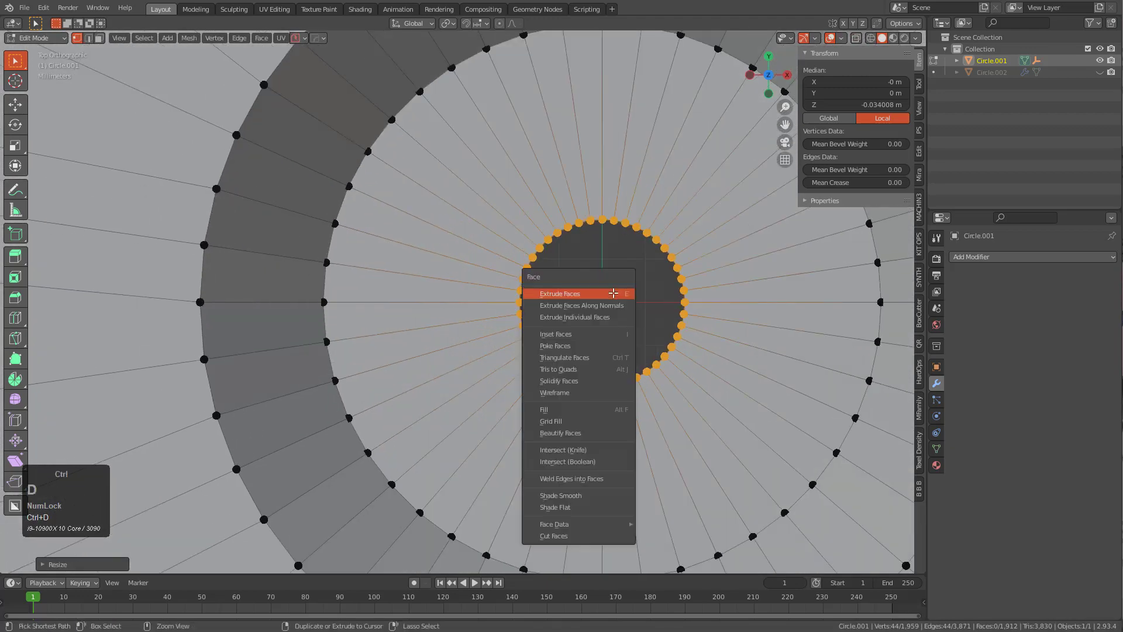
click(585, 422)
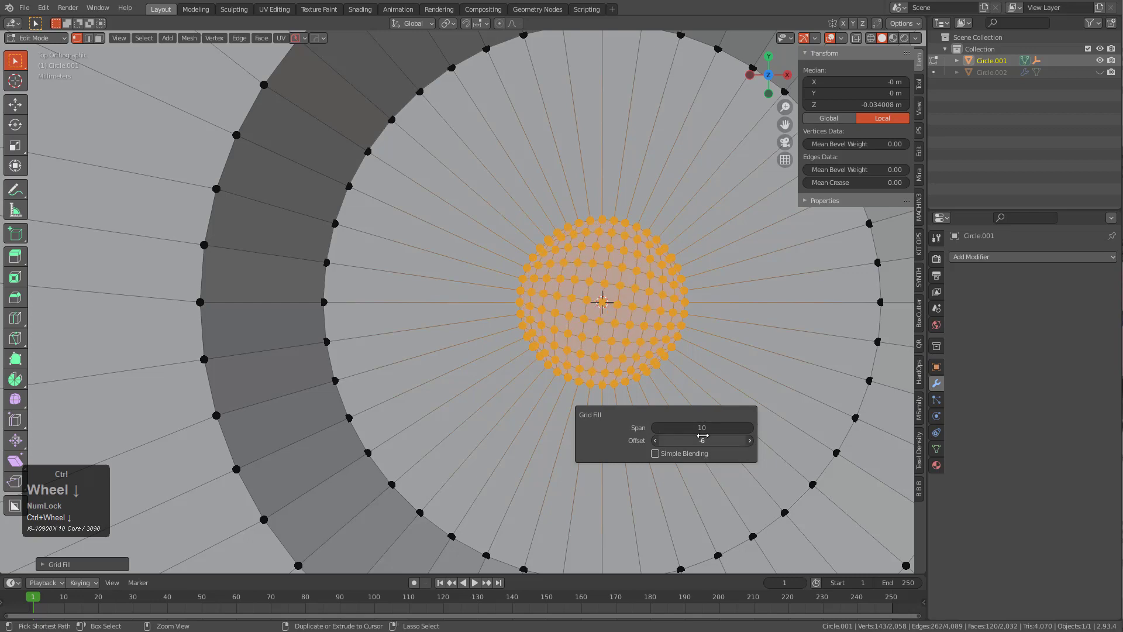
Return to Object Mode and mirror the slab across X with the HardOps bisect mirror
key(Tab)
scroll(558, 266, down, 12)
key(alt+x)
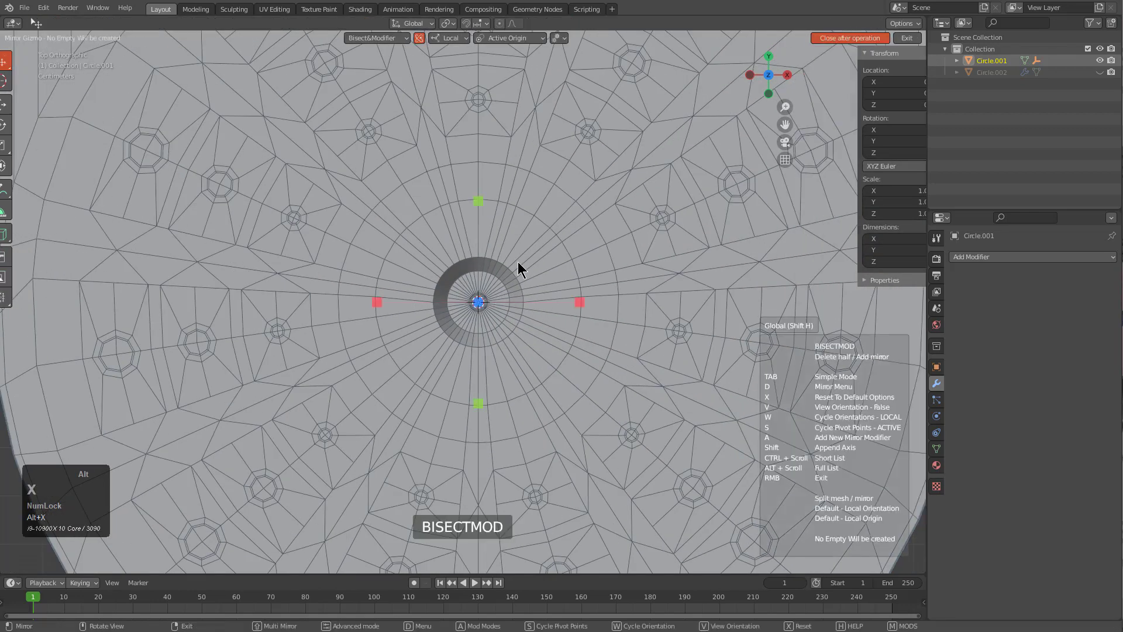
scroll(468, 280, down, 3)
click(377, 300)
Add a level 2 Subdivision modifier to the slab and turn off the wireframe overlay
middle_drag(399, 329, 456, 261)
key(ctrl+1)
key(ctrl+2)
key(alt+v)
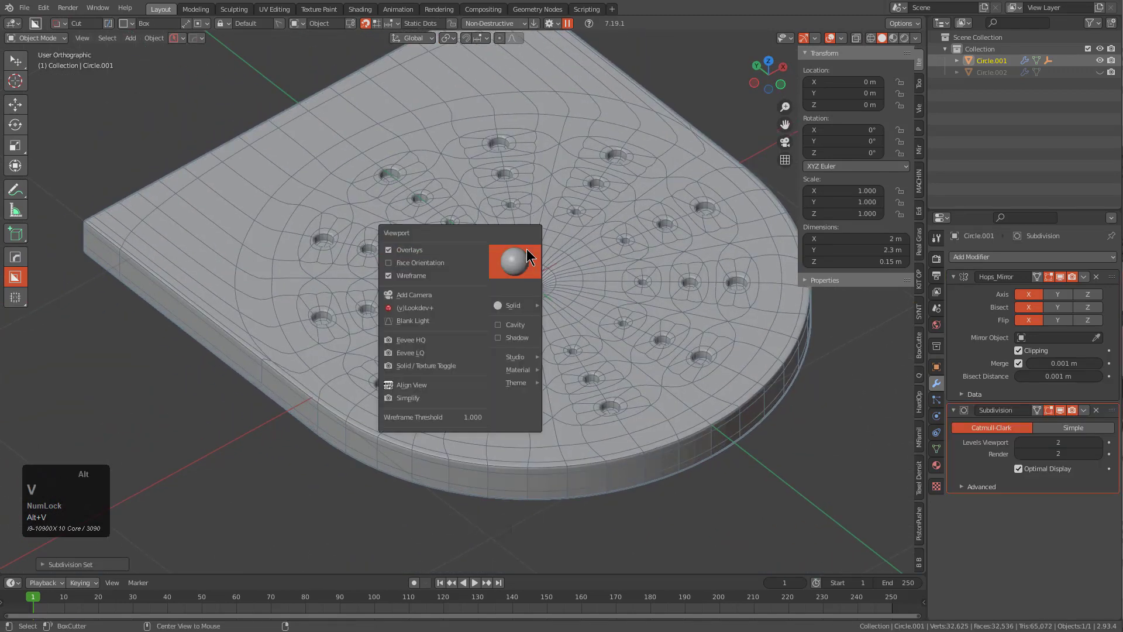
click(425, 276)
middle_drag(468, 275, 536, 285)
In Edit Mode with X-ray on, select the upper and lower edge loops of the central hole
scroll(529, 301, up, 4)
key(Tab)
scroll(535, 284, up, 3)
key(2)
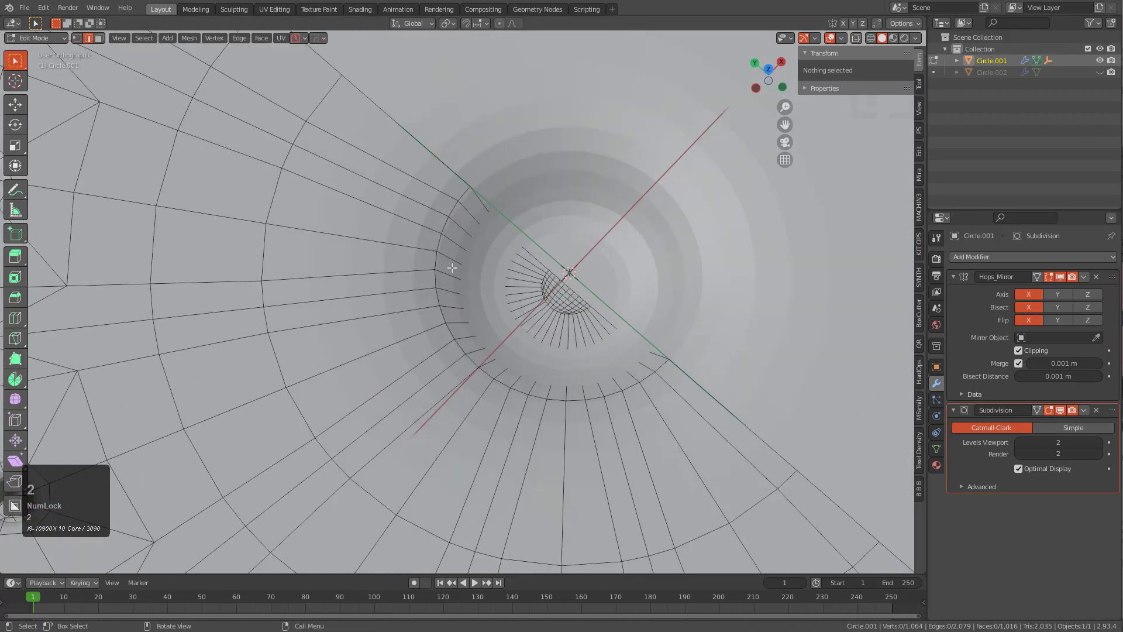
scroll(503, 263, up, 2)
alt+click(448, 243)
key(ctrl+b)
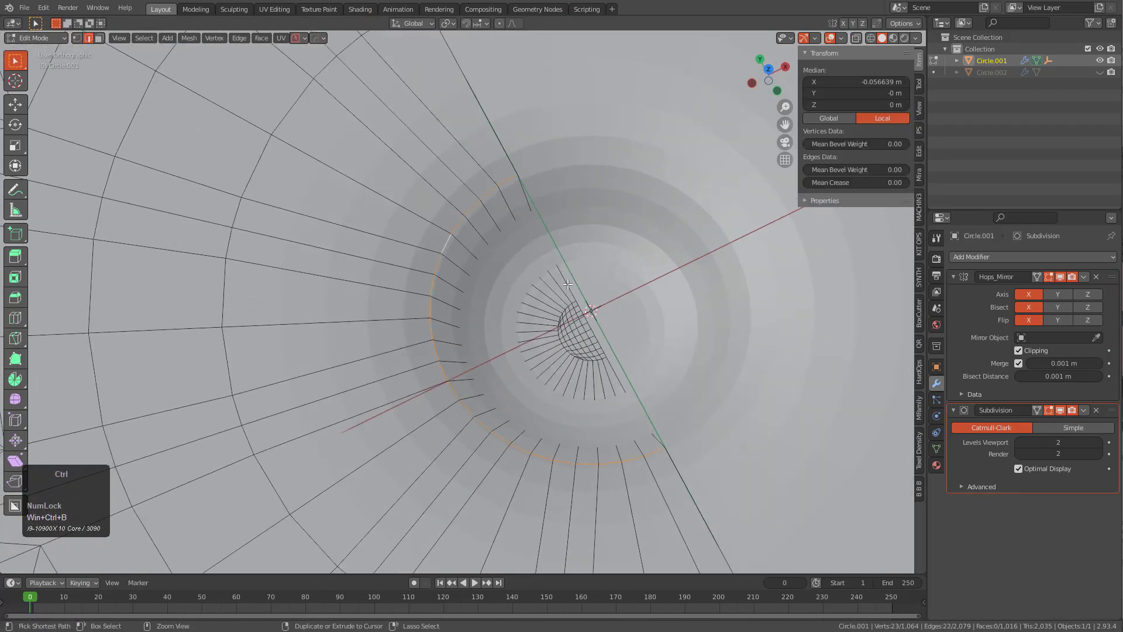
middle_drag(567, 285, 505, 289)
key(alt+z)
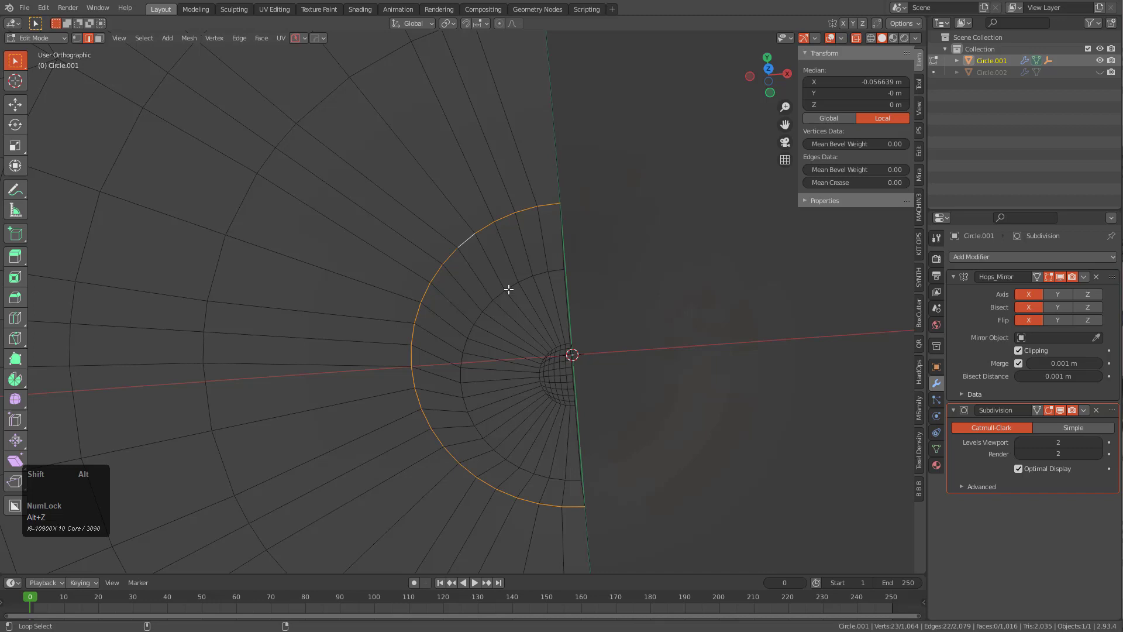
scroll(512, 285, up, 2)
key(ctrl+b)
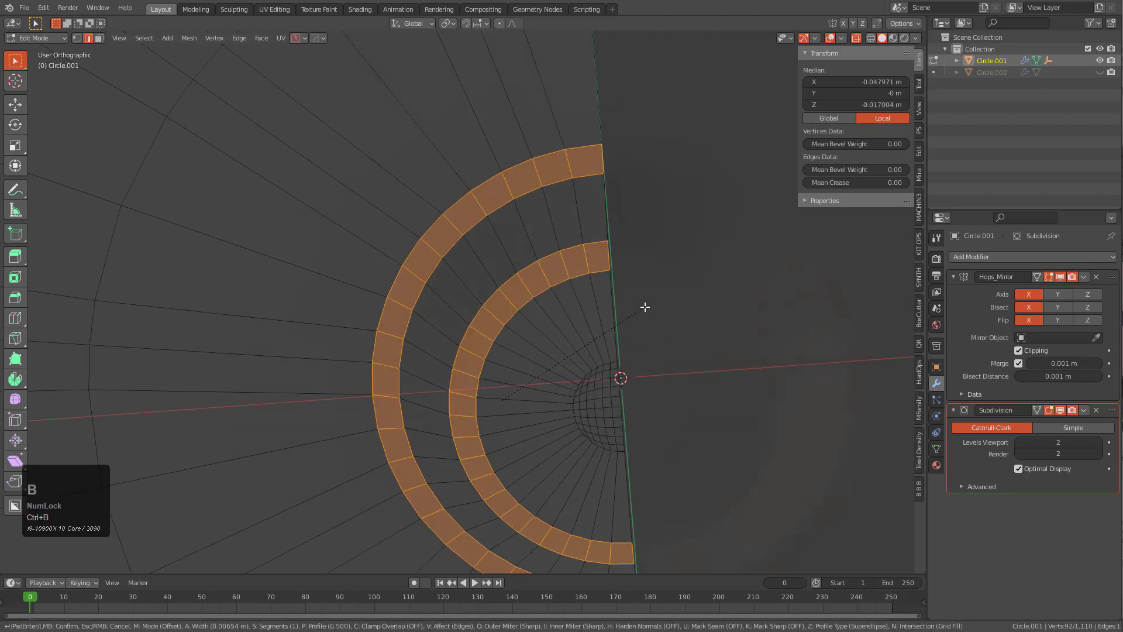
scroll(646, 307, up, 3)
scroll(646, 305, down, 4)
right_click(644, 306)
Apply a HardOps Edit Multi boundary bevel with an offset of about 0.006 to the two selected hole loops
key(q)
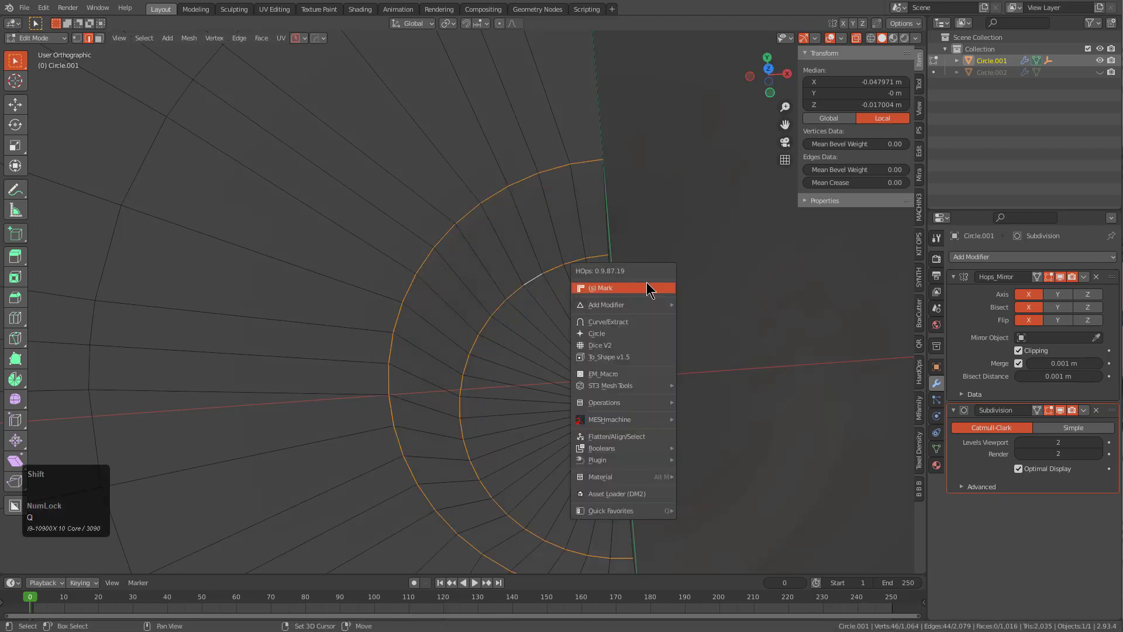
click(647, 286)
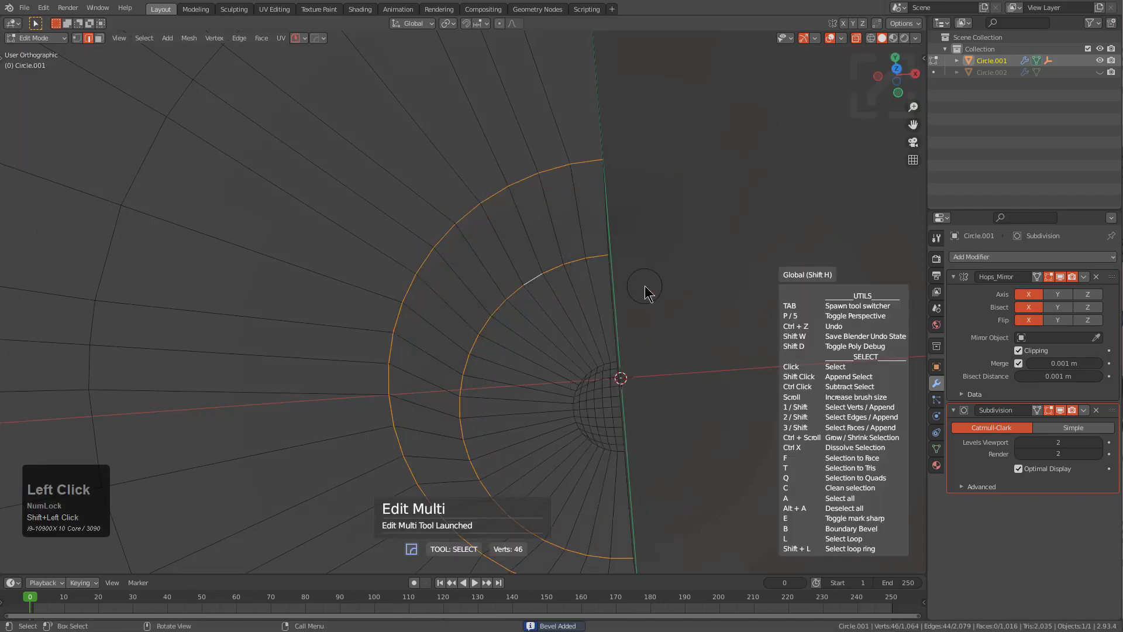
key(b)
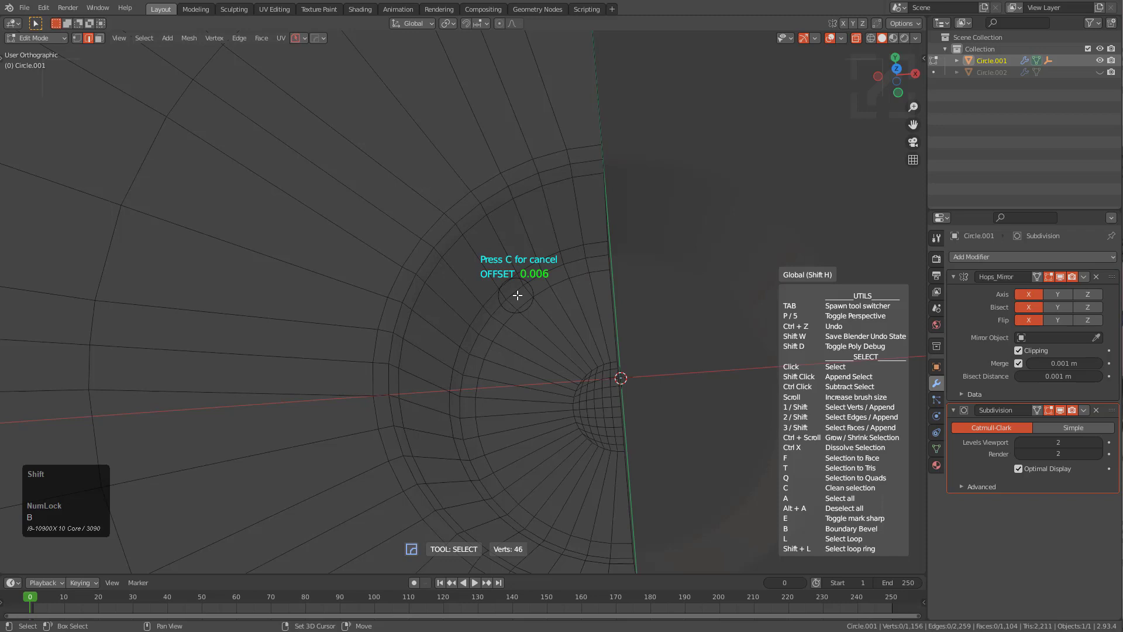
scroll(530, 292, down, 5)
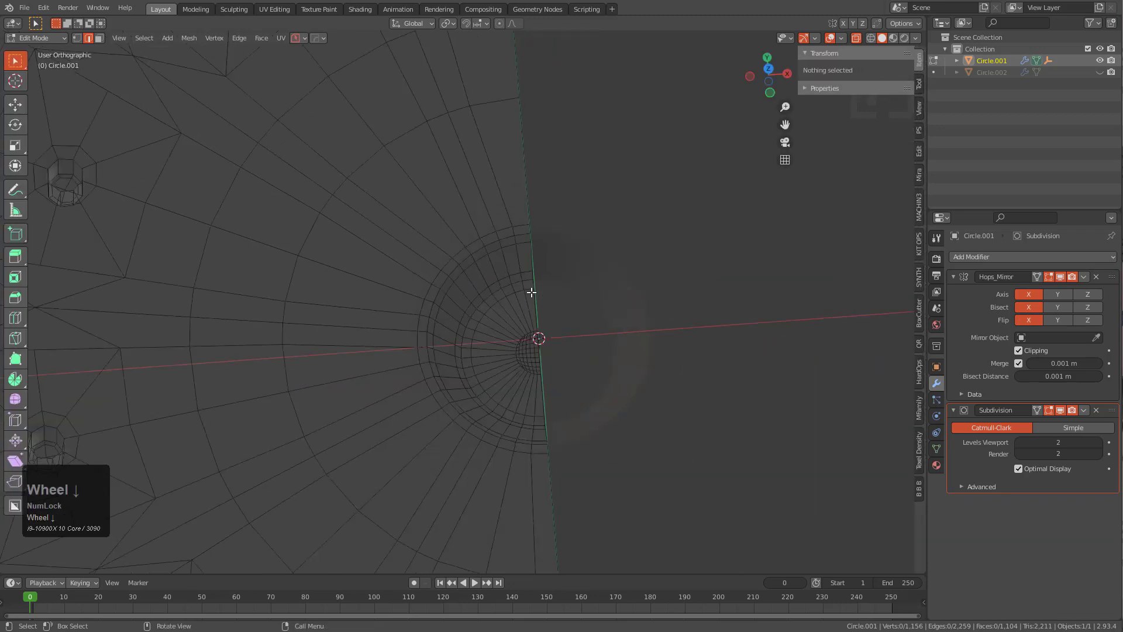
Return to Object Mode, deselect the slab and show its wireframe overlay
key(Tab)
scroll(451, 311, down, 2)
scroll(450, 328, down, 1)
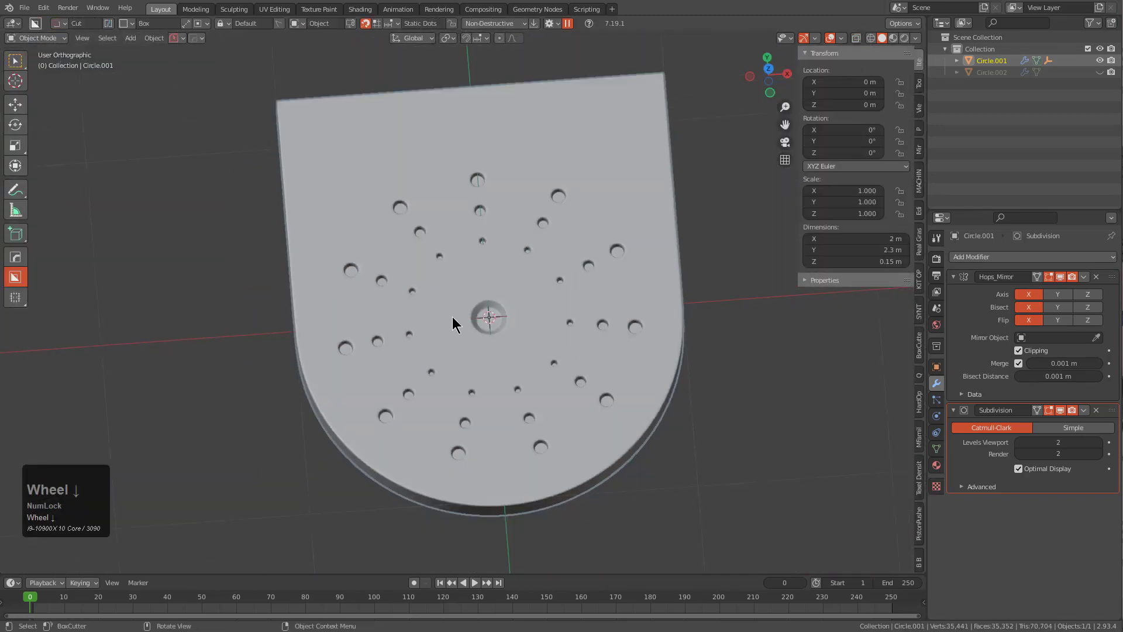
mouse_move(451, 328)
middle_down()
mouse_move(497, 319)
mouse_move(454, 303)
mouse_move(514, 246)
mouse_move(543, 339)
mouse_move(471, 333)
middle_up()
key(alt+a)
scroll(496, 265, up, 2)
key(alt+v)
click(481, 354)
shift+middle_drag(470, 333, 358, 316)
Add a loop cut near the slab's flat end, flatten it to 0 along Y and shift it along Y toward that end
key(Tab)
scroll(351, 307, up, 3)
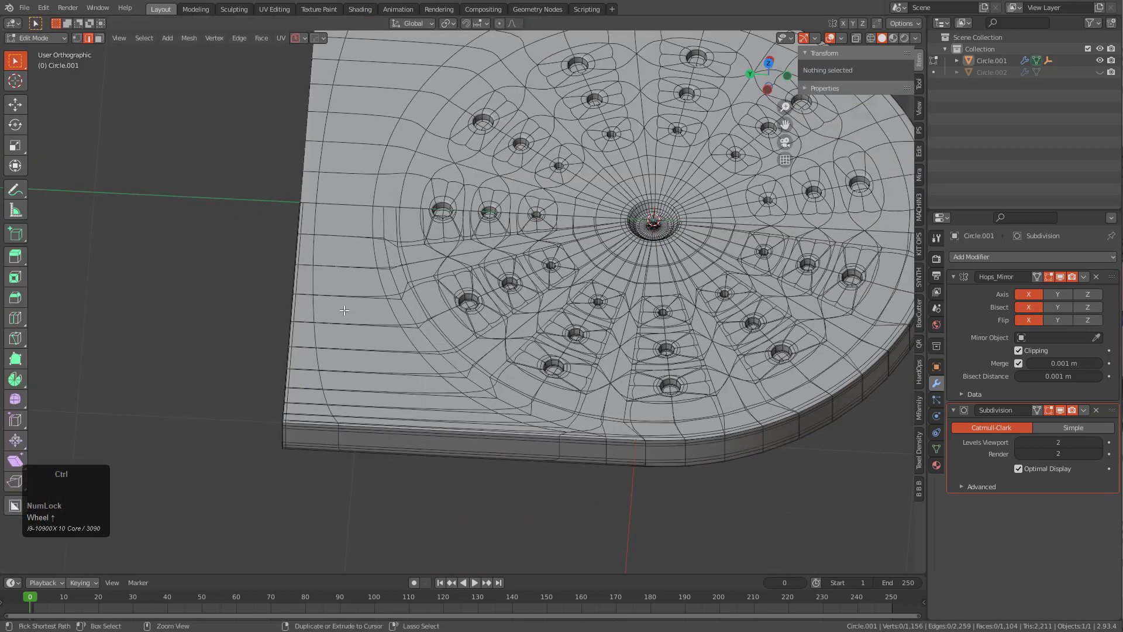
click(336, 278)
key(s)
key(x)
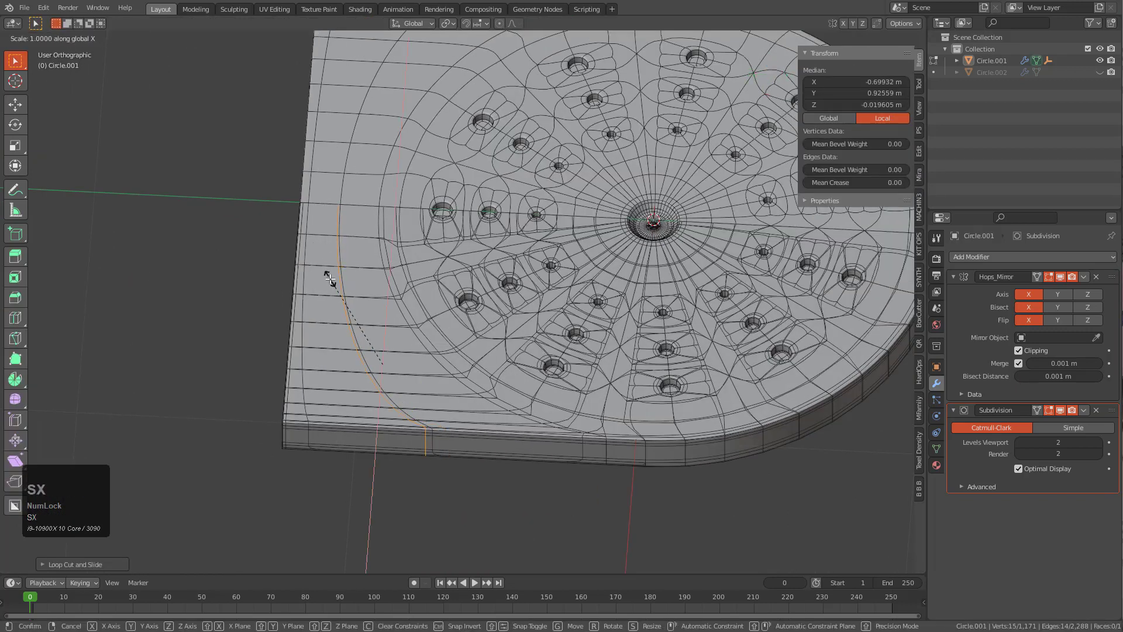
key(KP_0)
key(Return)
key(g)
key(y)
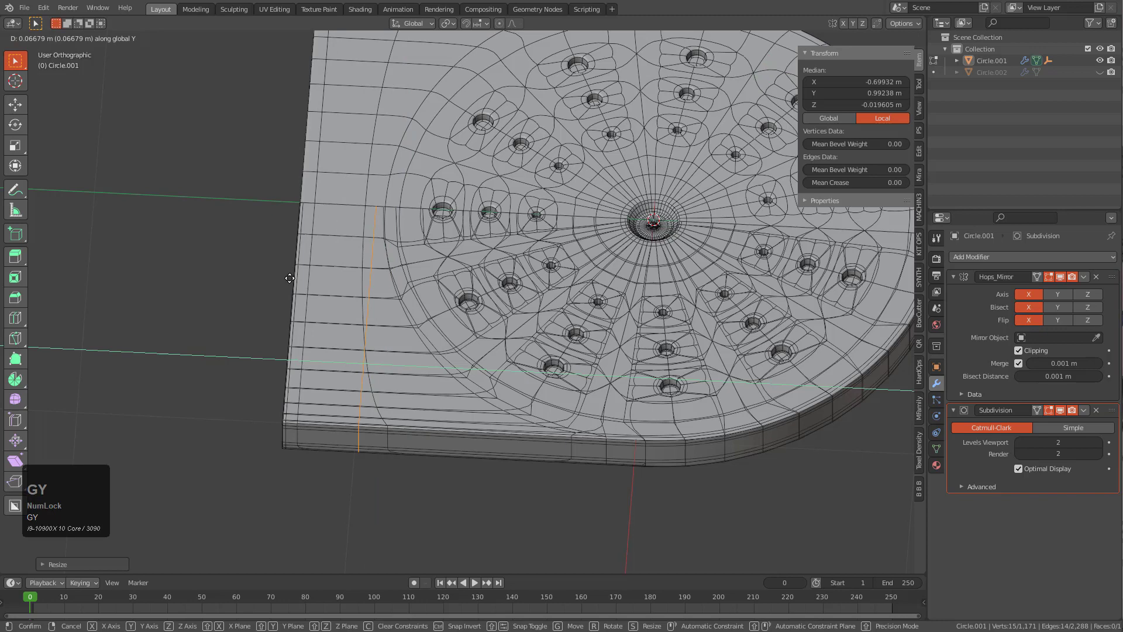
click(303, 279)
key(Tab)
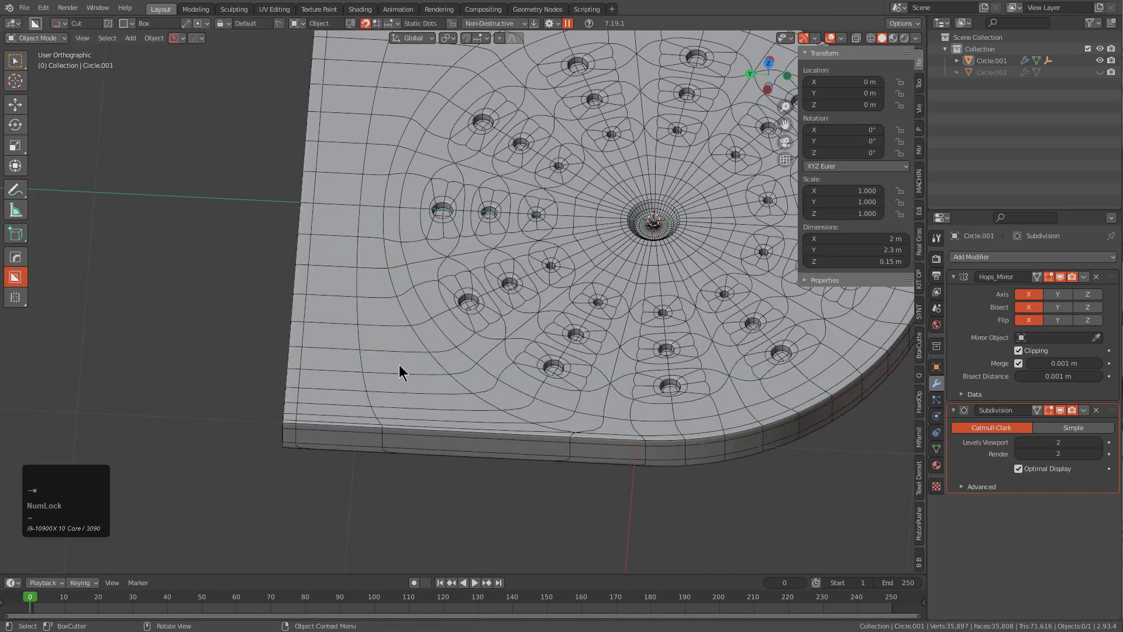
Select the two opposite mirror-line vertices on the central hole's rim and snap the 3D cursor to them
scroll(468, 312, down, 4)
middle_drag(461, 306, 456, 339)
scroll(445, 304, up, 4)
middle_drag(440, 286, 484, 302)
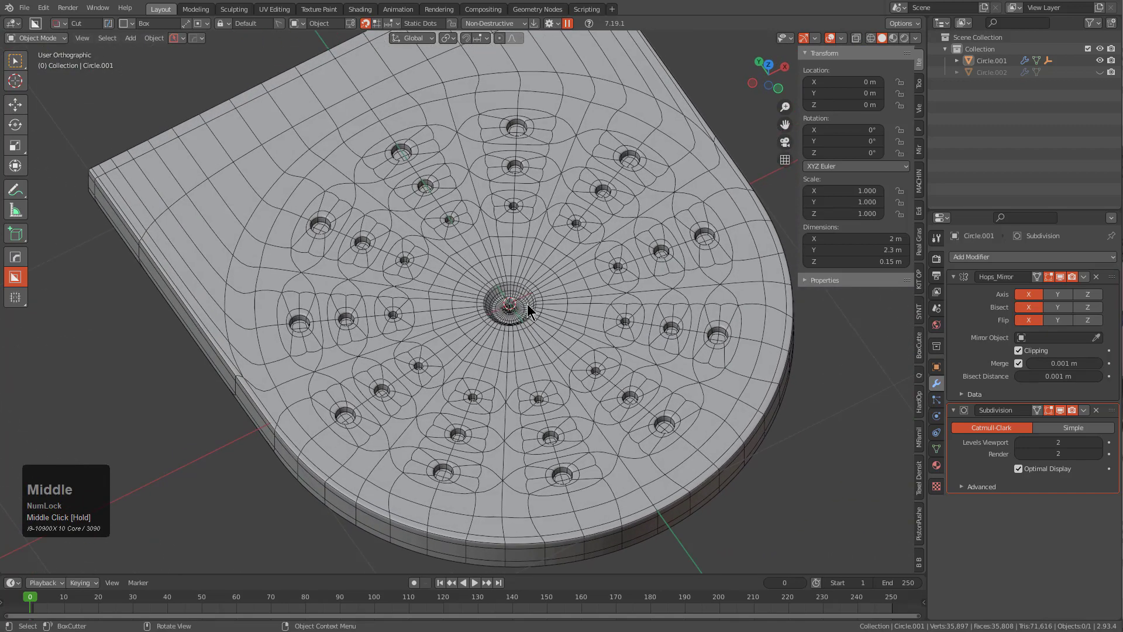
scroll(521, 295, up, 5)
key(Tab)
shift+middle_drag(577, 306, 496, 286)
scroll(447, 291, up, 5)
scroll(495, 286, up, 1)
key(1)
click(377, 122)
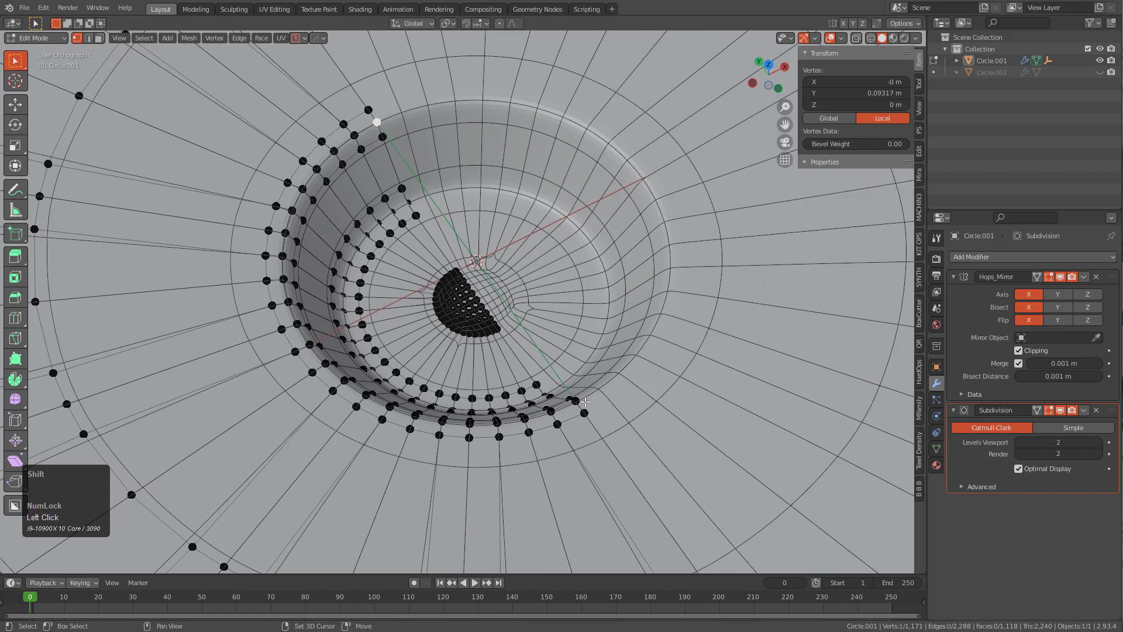
key(shift+s)
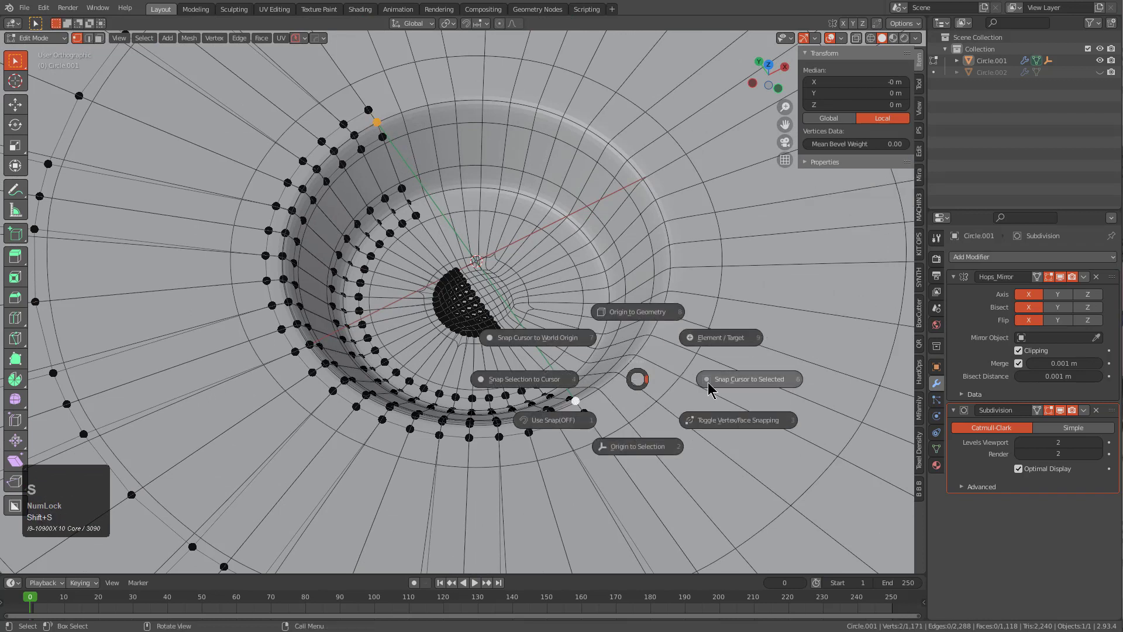
click(742, 388)
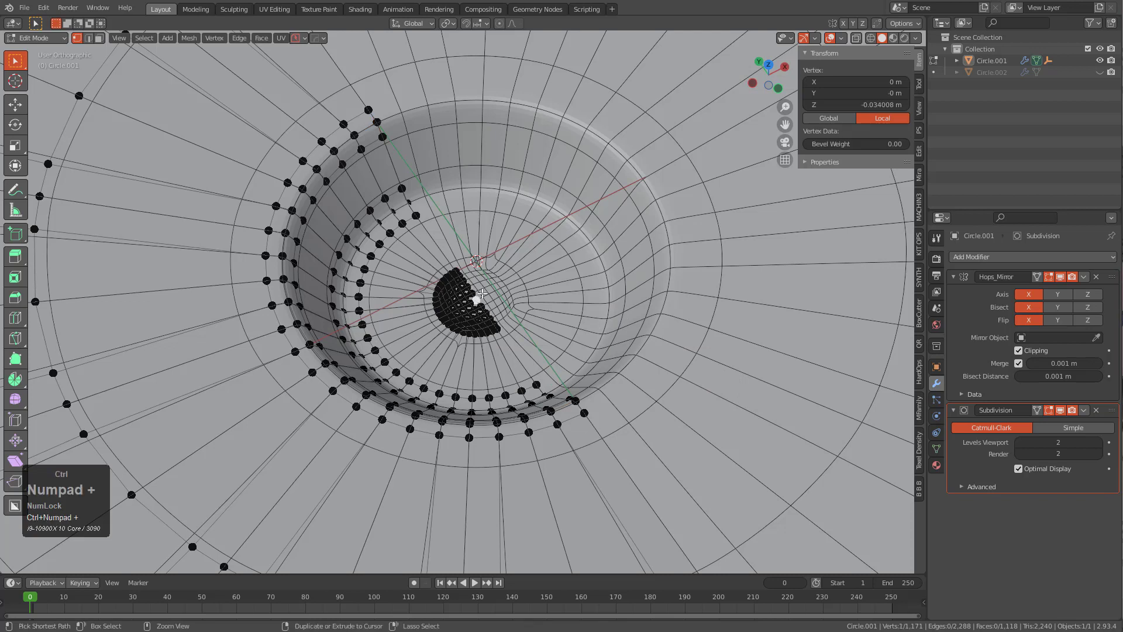
Grow a selection from the center vertex of the hole's floor until it covers the whole recess and its rim
key(ctrl+KP_Add)
key(ctrl+KP_Add)
key(ctrl+KP_Add)
key(ctrl+KP_Add)
key(ctrl+KP_Add)
key(ctrl+KP_Add)
key(ctrl+KP_Add)
key(ctrl+KP_Add)
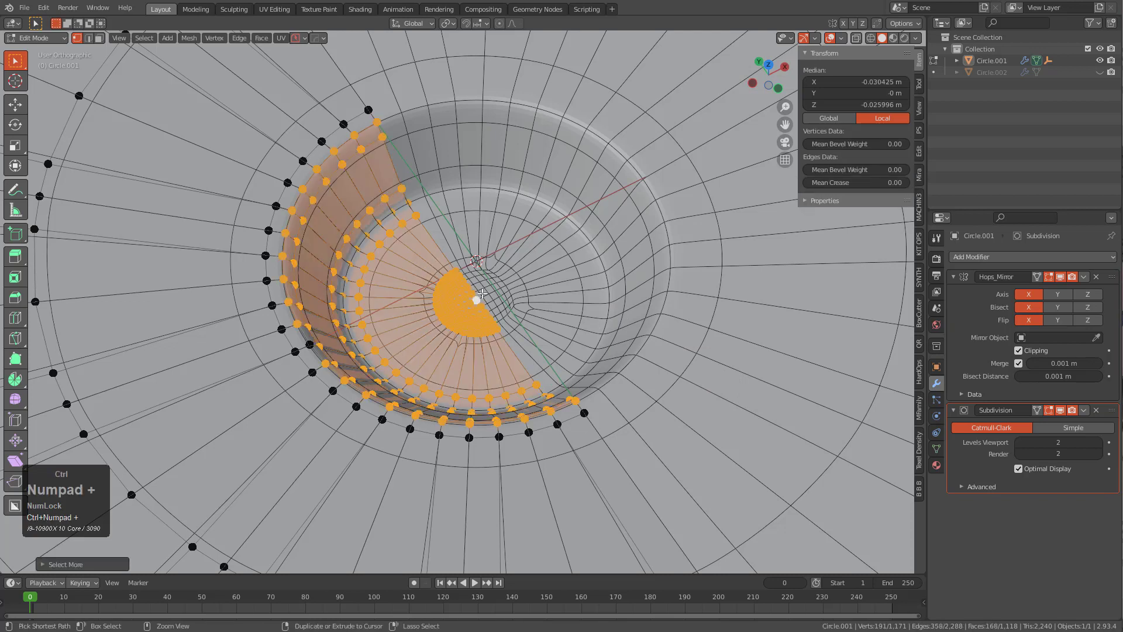
key(ctrl+KP_Add)
scroll(472, 232, down, 1)
Set the pivot point to 3D Cursor and scale the central recess up to about 1.9 times its size
key(period)
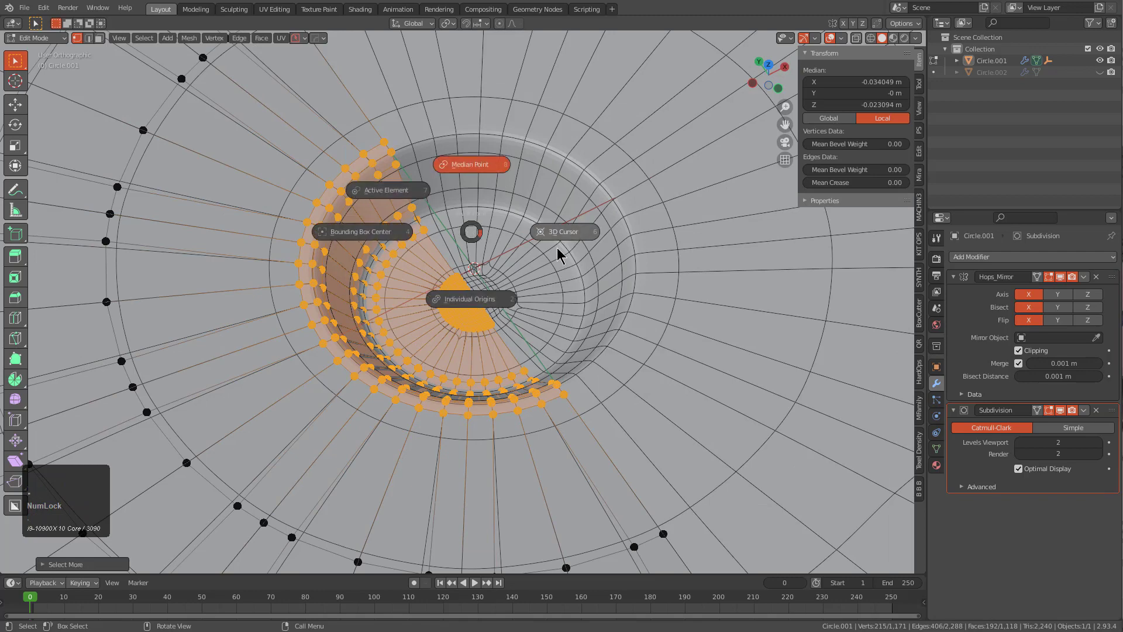
click(581, 230)
scroll(524, 271, down, 4)
key(s)
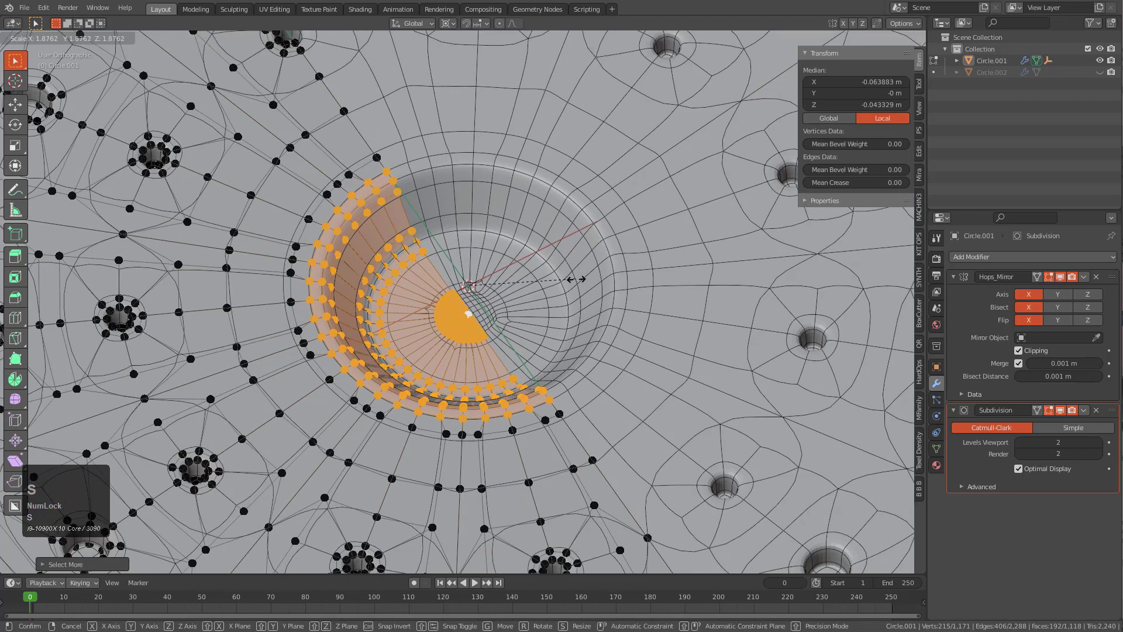
click(575, 280)
Slide the edge loop surrounding the central recess outward and return to Object Mode
scroll(157, 248, up, 3)
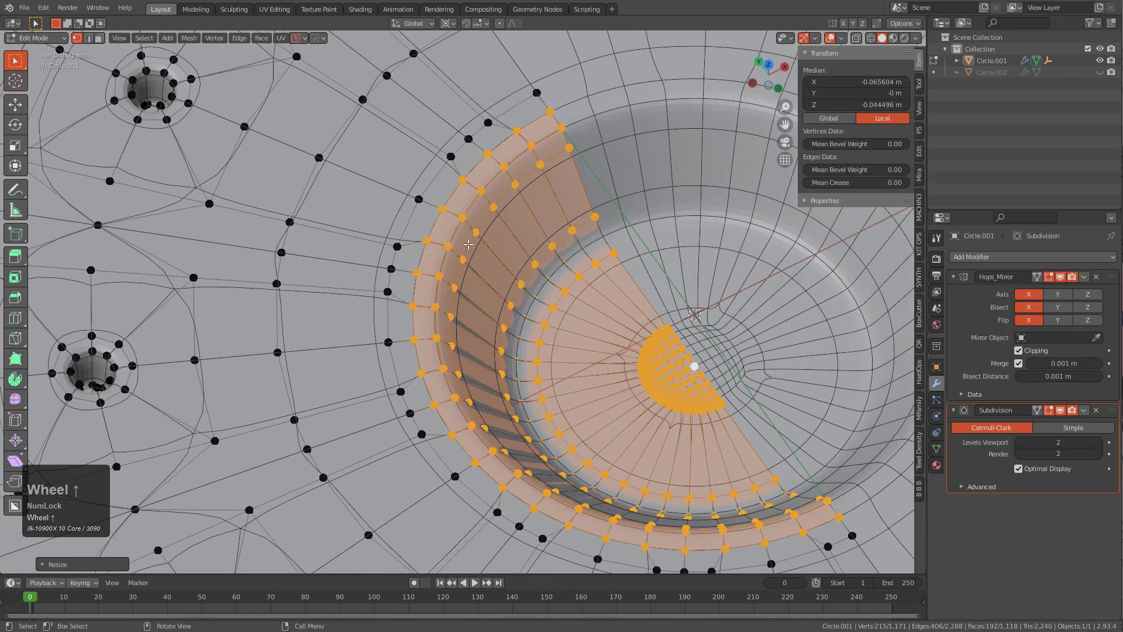
key(2)
alt+click(424, 189)
key(g)
key(g)
click(393, 171)
key(Tab)
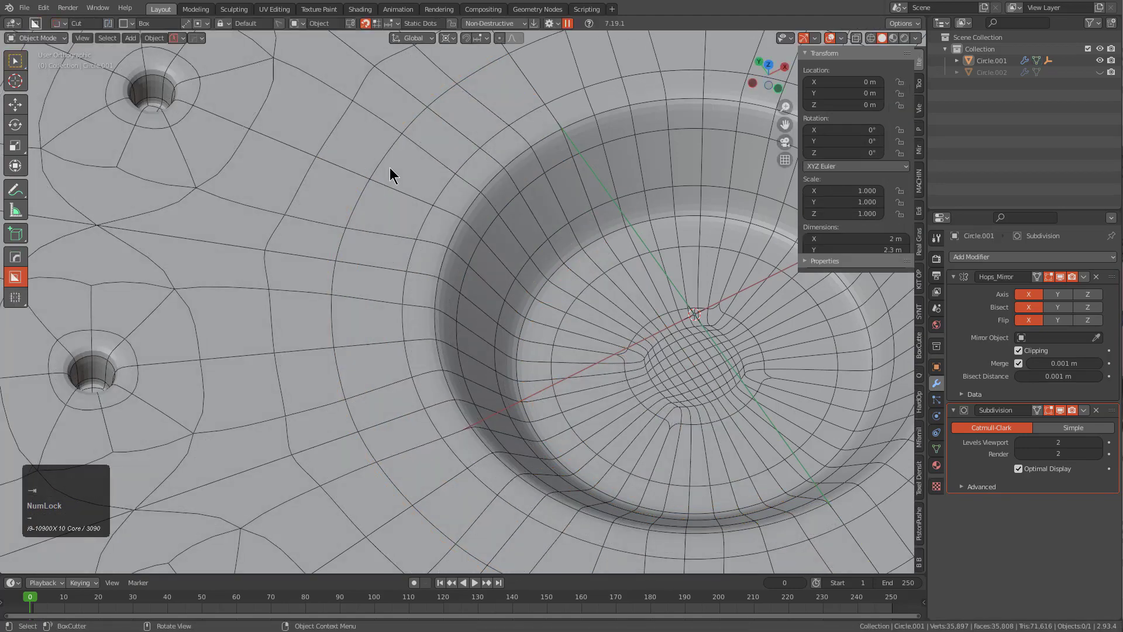
Turn off the wireframe overlay to show the slab's smooth surface
scroll(389, 167, down, 8)
middle_drag(462, 220, 501, 228)
key(alt+v)
click(502, 231)
Examine the slab's shading, small holes and central recess from several angles, in both Object and Edit Mode
scroll(506, 270, down, 1)
middle_drag(507, 275, 539, 223)
scroll(541, 226, up, 6)
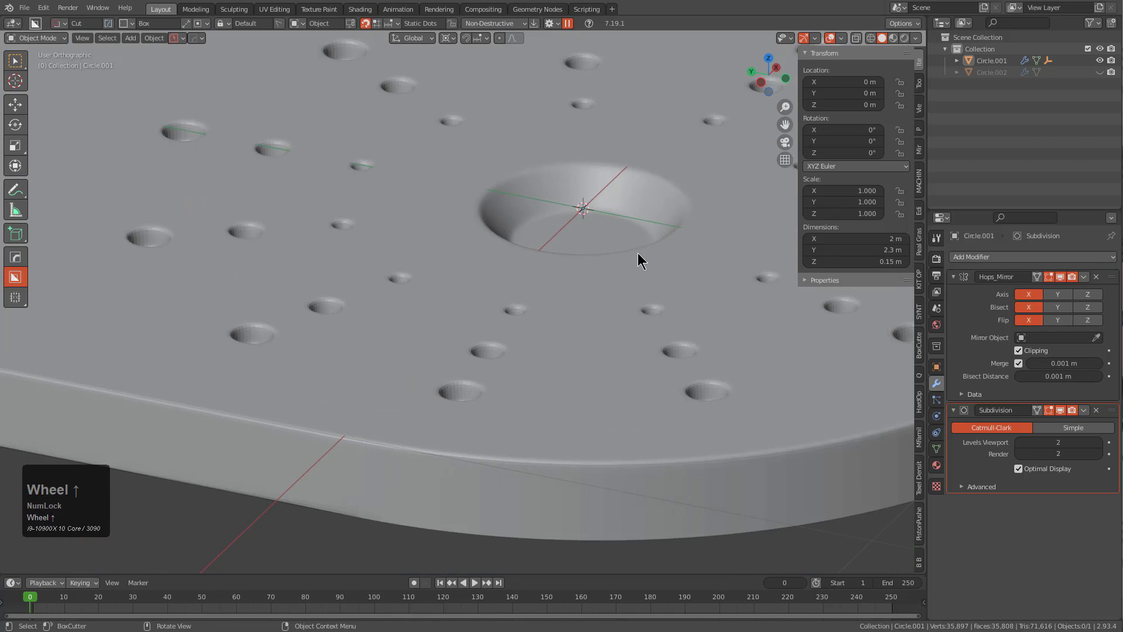
middle_drag(638, 258, 574, 316)
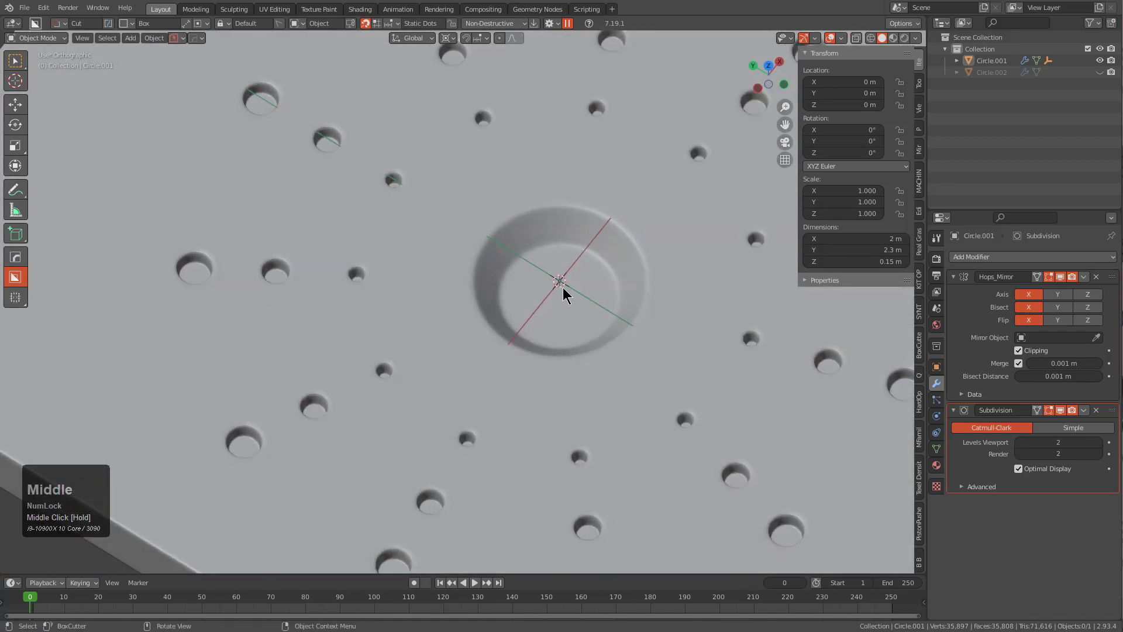
scroll(491, 247, down, 6)
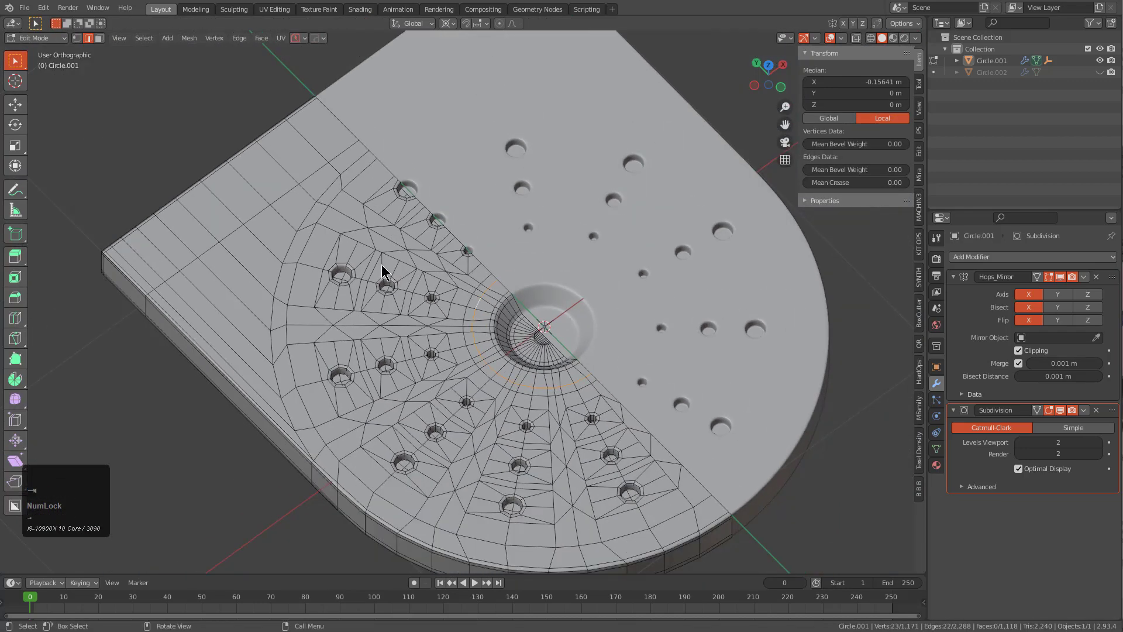
shift+middle_drag(382, 275, 388, 248)
scroll(489, 301, down, 3)
middle_drag(492, 306, 474, 323)
scroll(494, 309, up, 4)
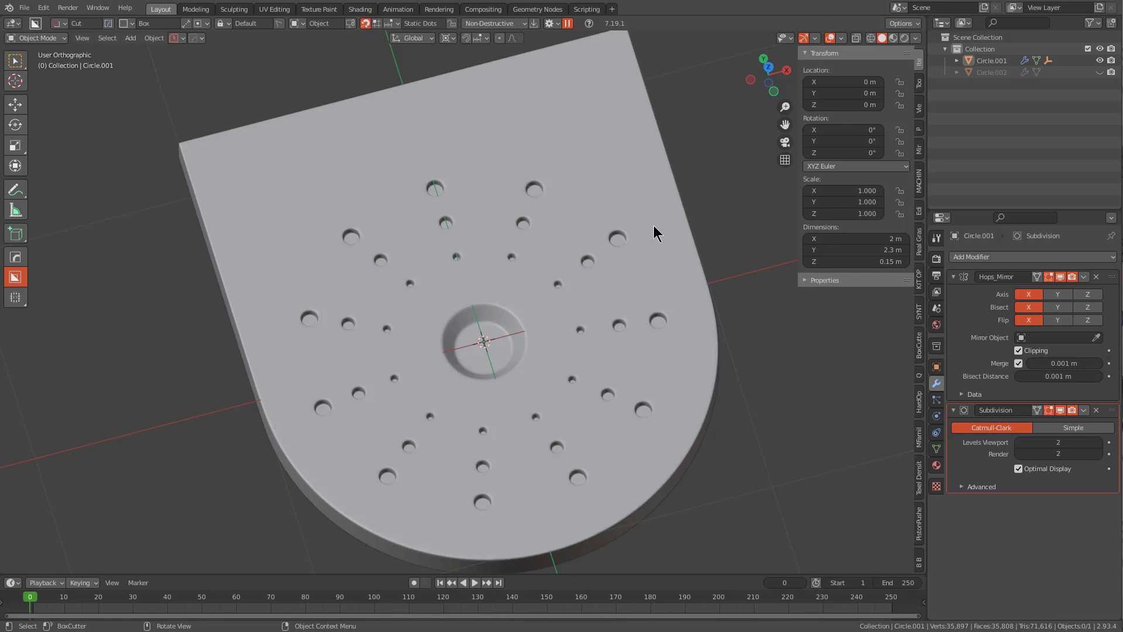
middle_drag(681, 255, 631, 240)
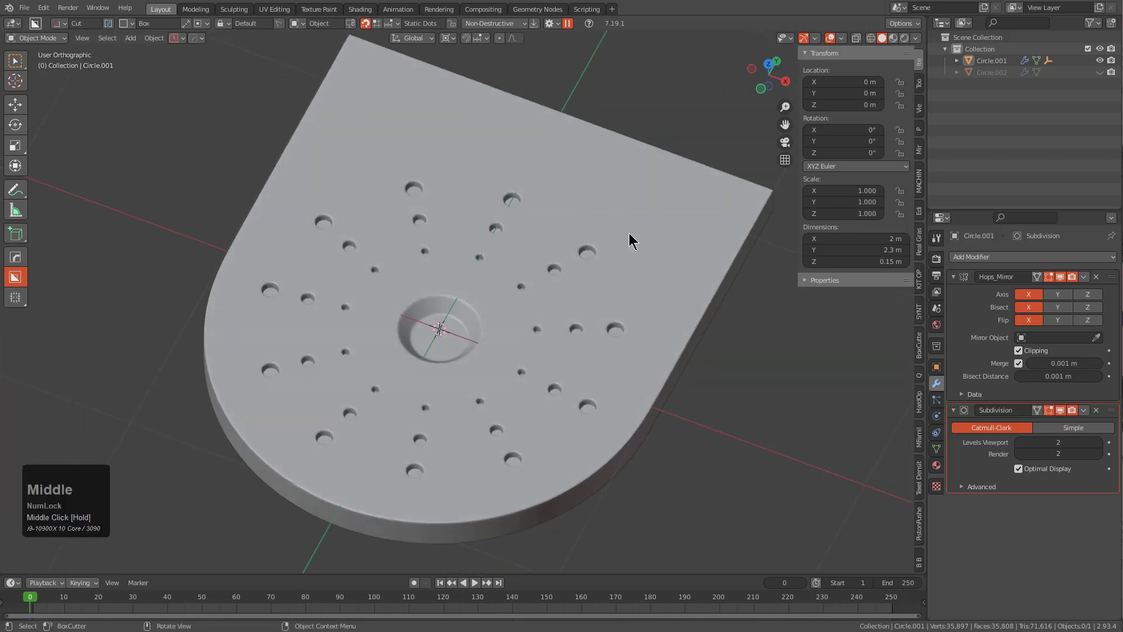